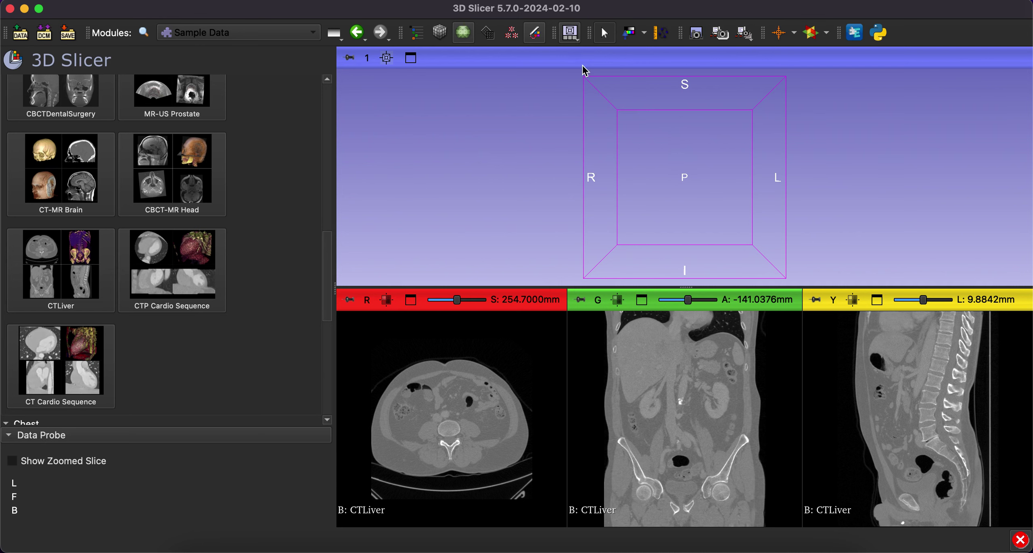
Show the axial and sagittal slices in the Side by side layout and apply the CT-Abdomen window/level preset.
click(570, 33)
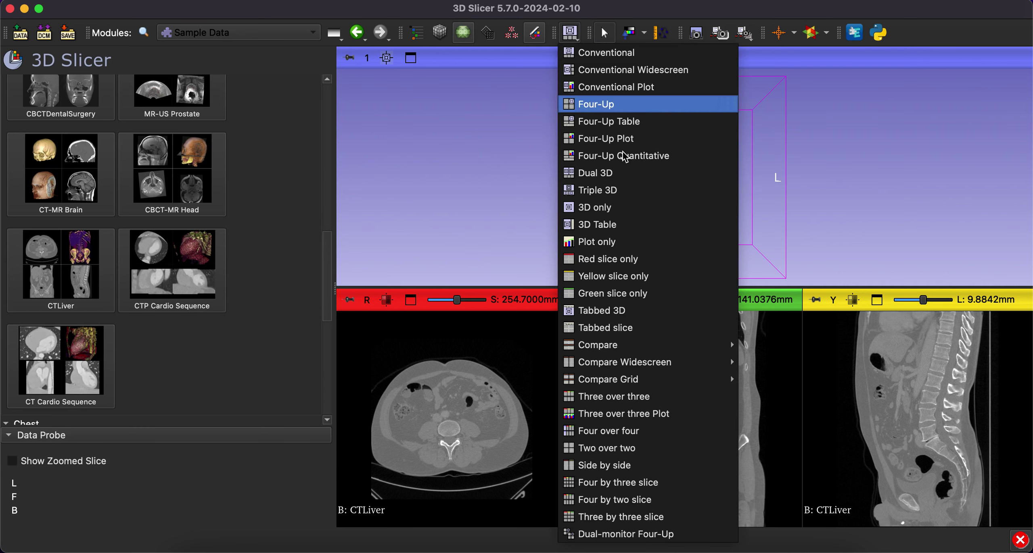
click(637, 470)
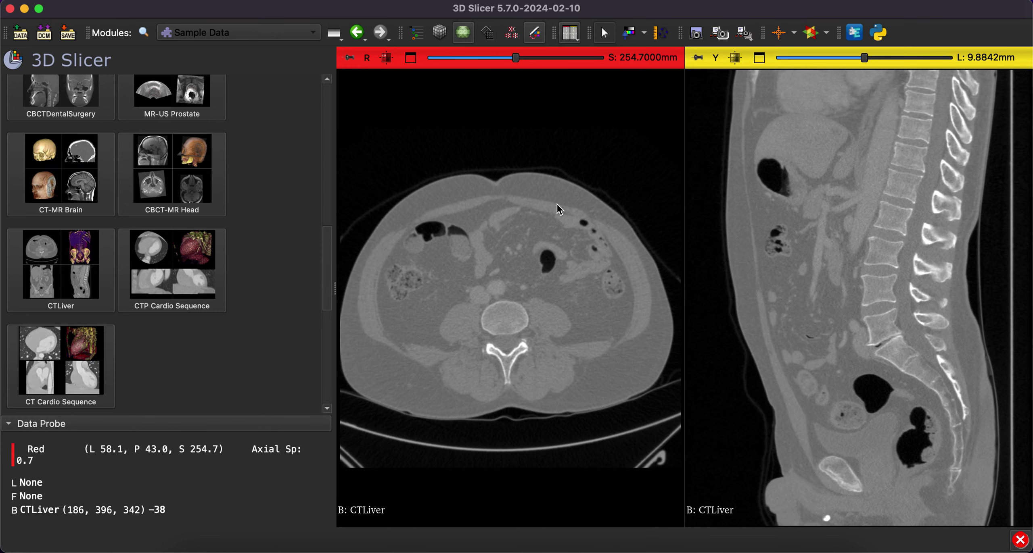
right_click(558, 209)
mouse_move(619, 447)
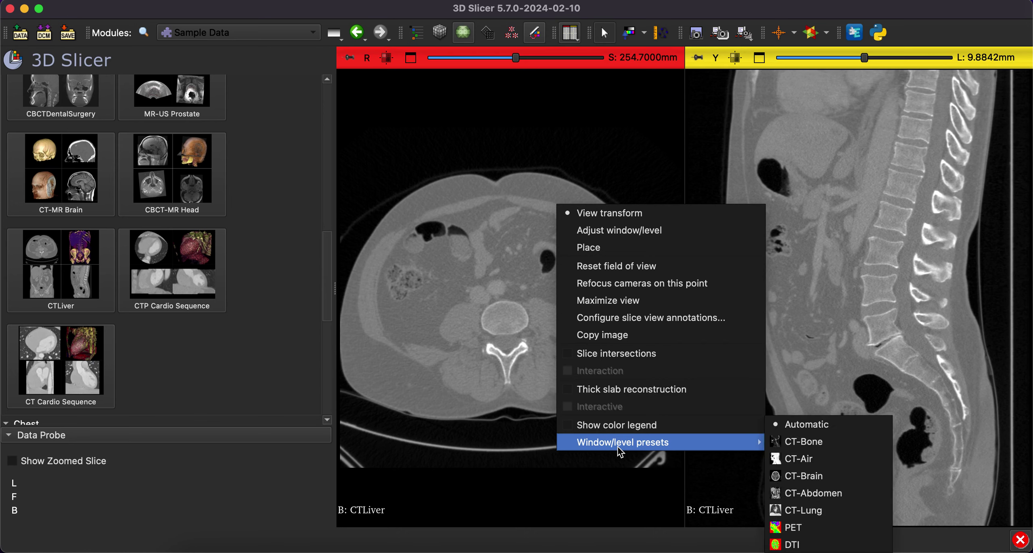
click(811, 494)
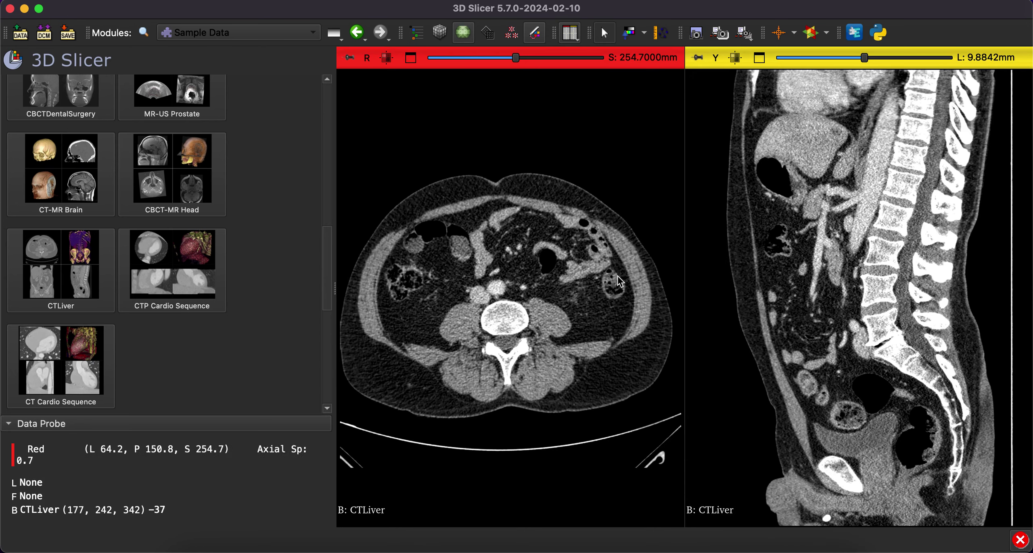
Browse the axial slices up through the liver and stop at S 419.2 mm.
scroll(600, 268, up, 17)
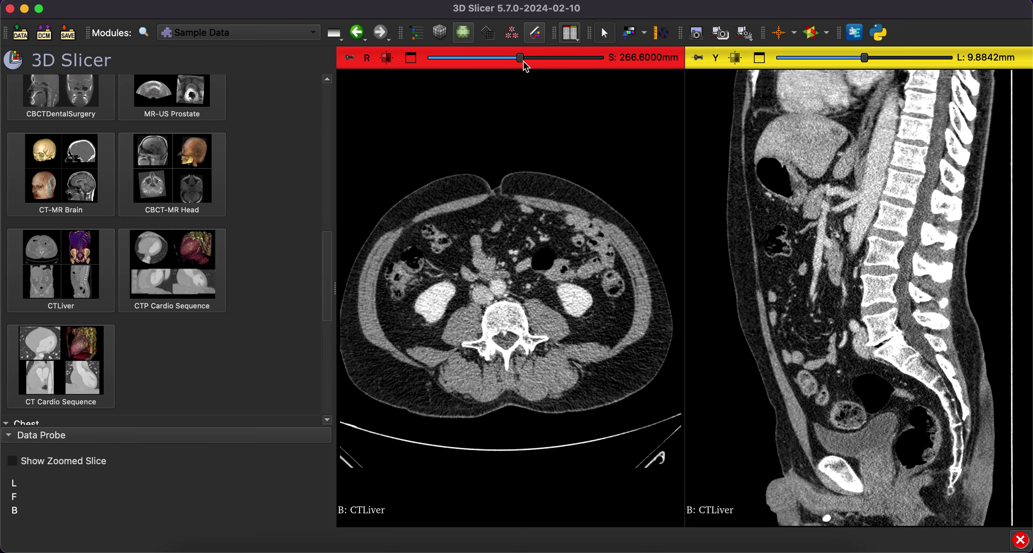
drag(523, 61, 566, 69)
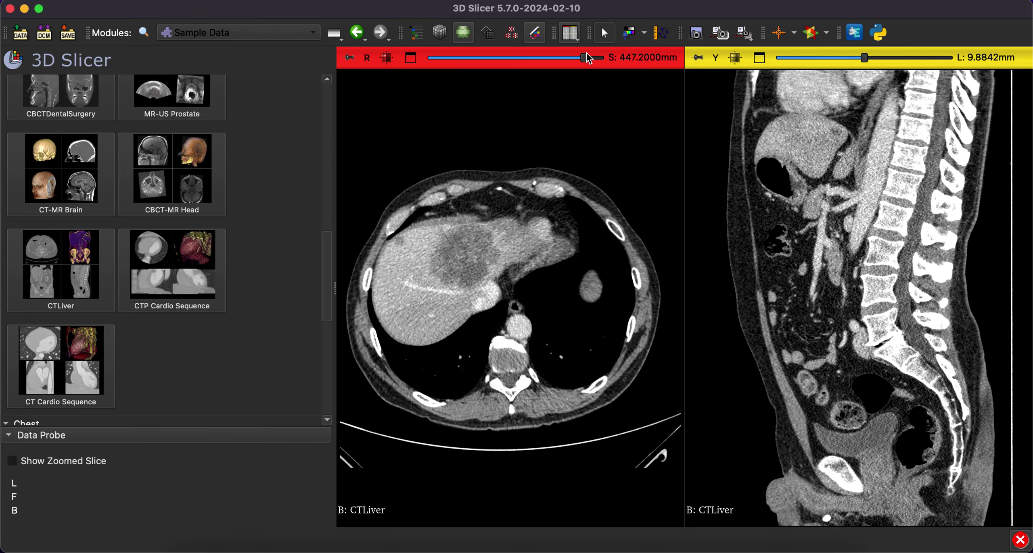
mouse_move(581, 57)
mouse_down()
mouse_move(549, 60)
mouse_move(574, 60)
mouse_up()
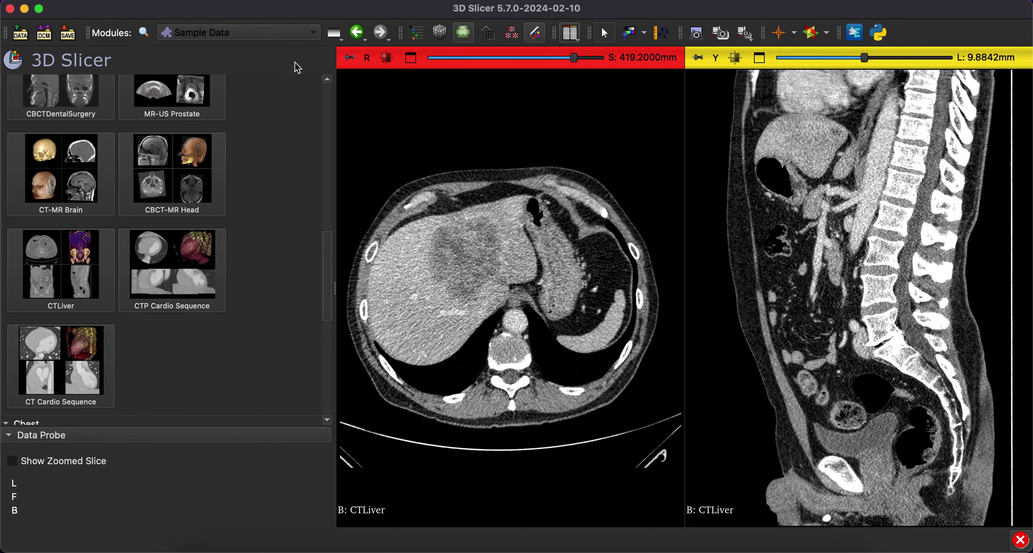
Open the Segment Editor module and bring its segmentation and source volume settings into view.
click(278, 33)
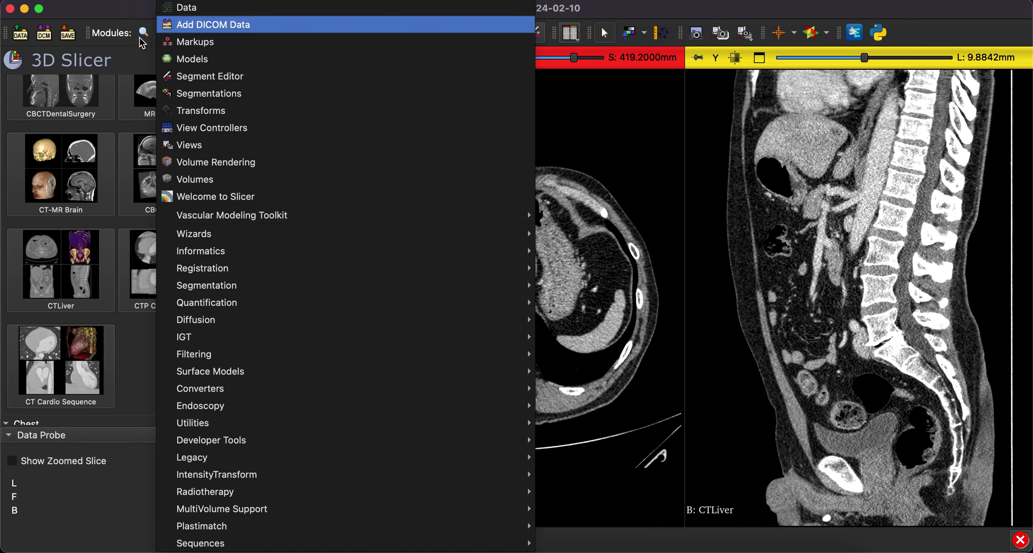
click(142, 68)
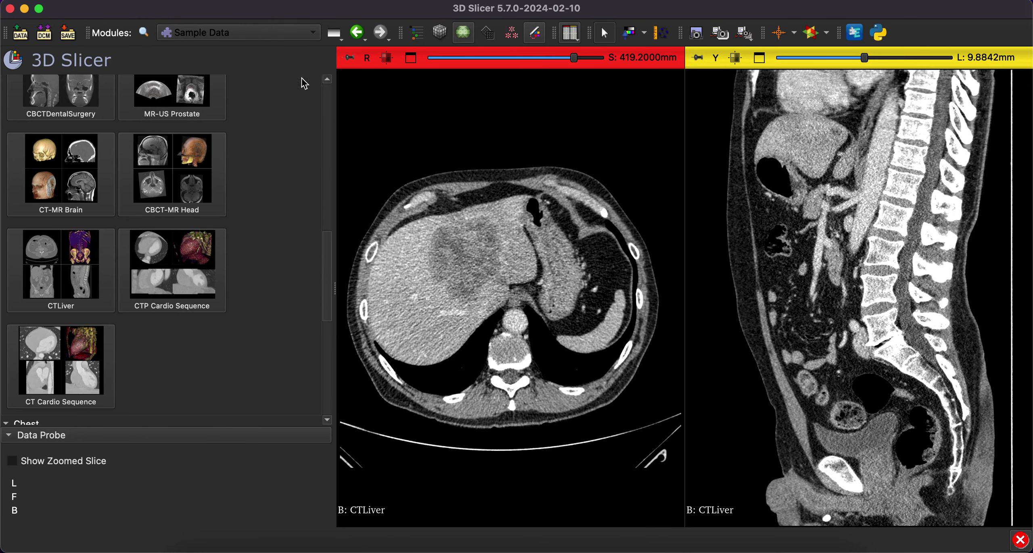
click(269, 40)
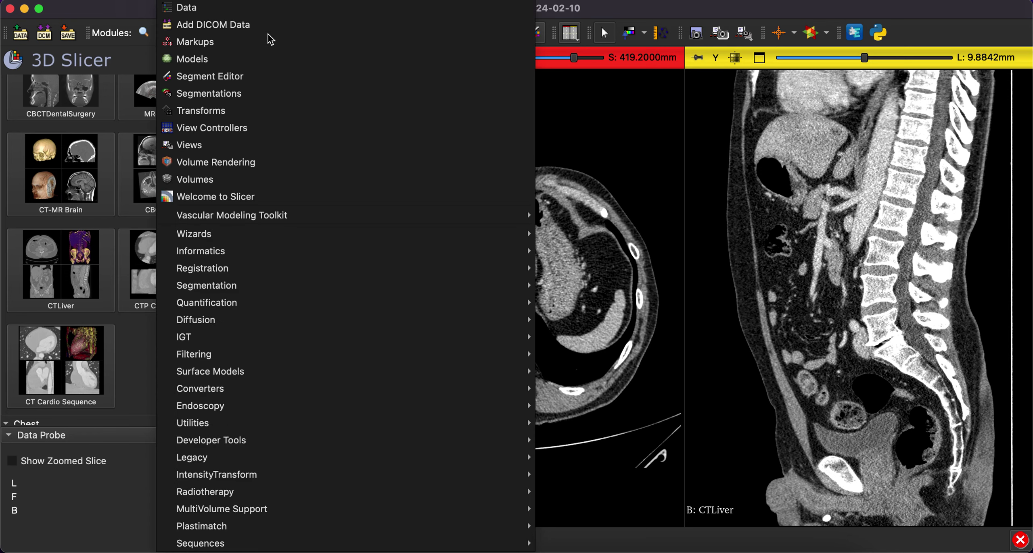
click(239, 79)
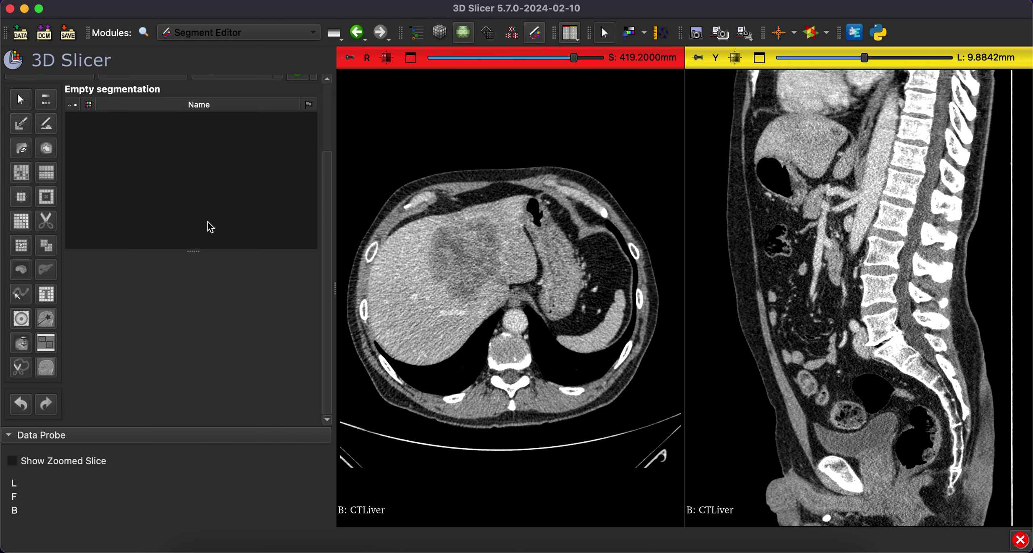
scroll(209, 188, up, 5)
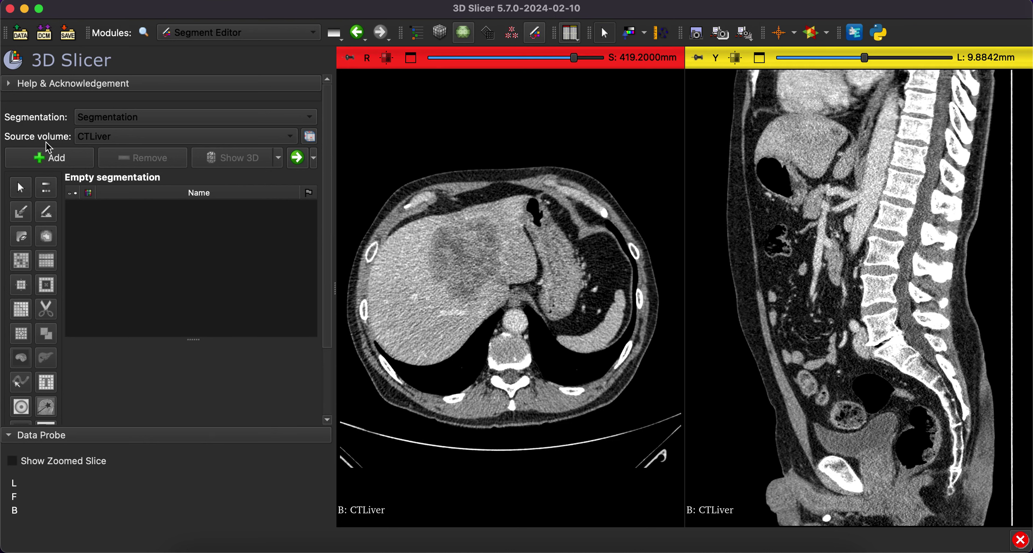
Try CTLiver_1 as the source volume for the segmentation.
click(145, 140)
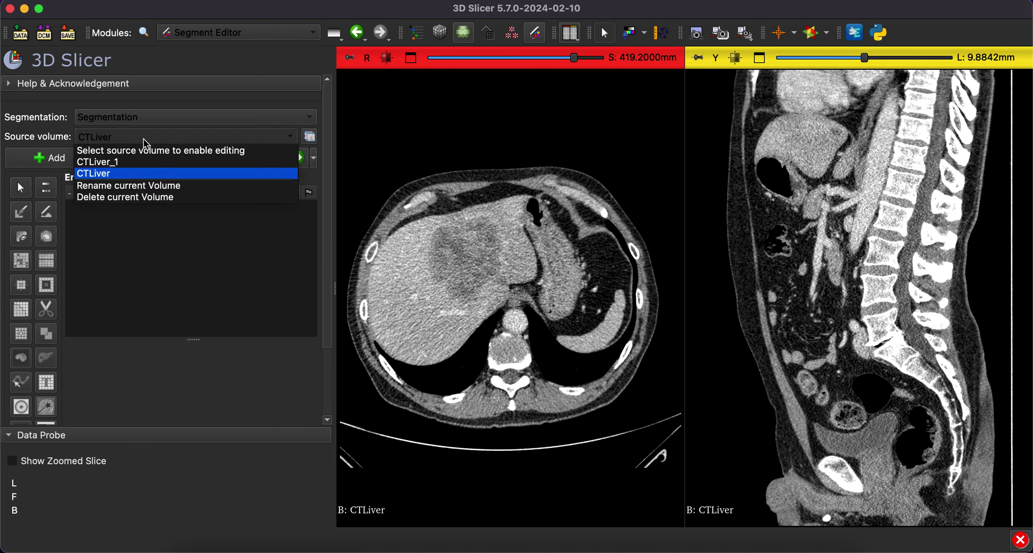
click(130, 138)
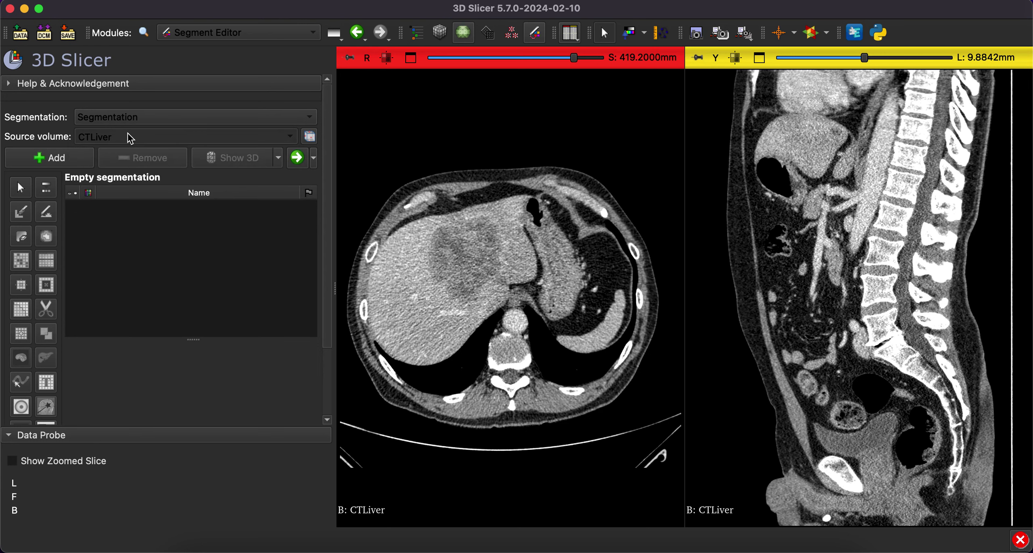
click(130, 139)
click(126, 160)
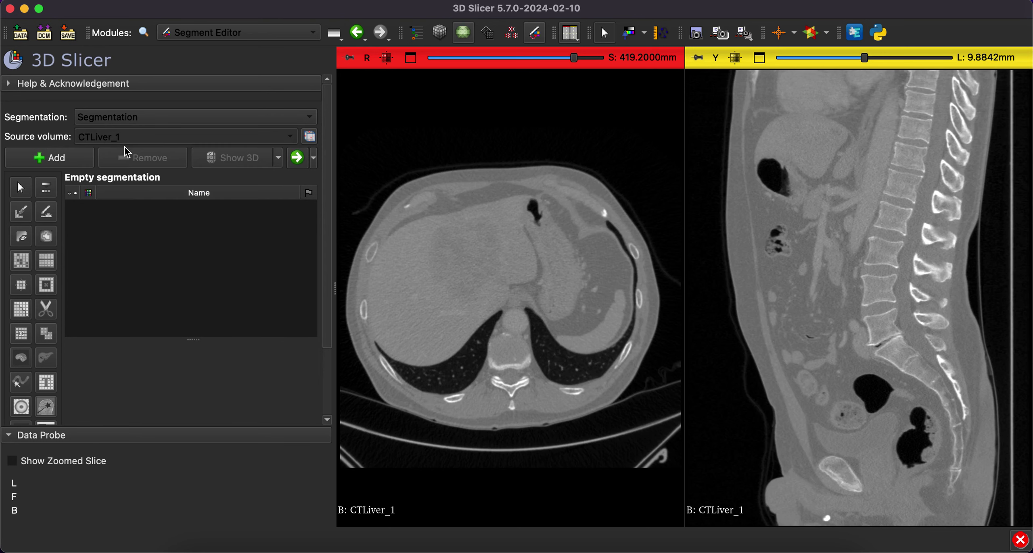
Add a segment to the segmentation of CTLiver and name it remnant_liver.
click(73, 162)
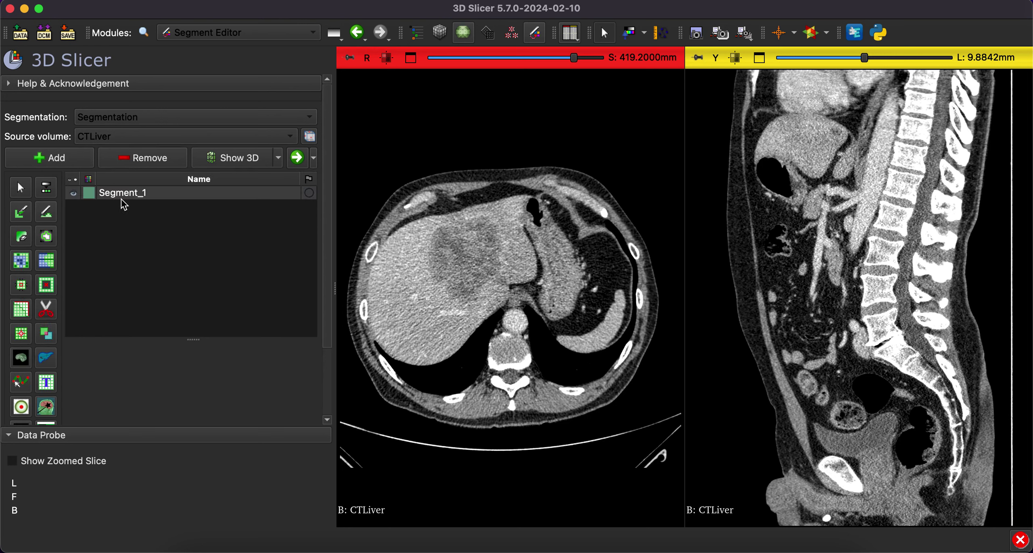
double_click(121, 197)
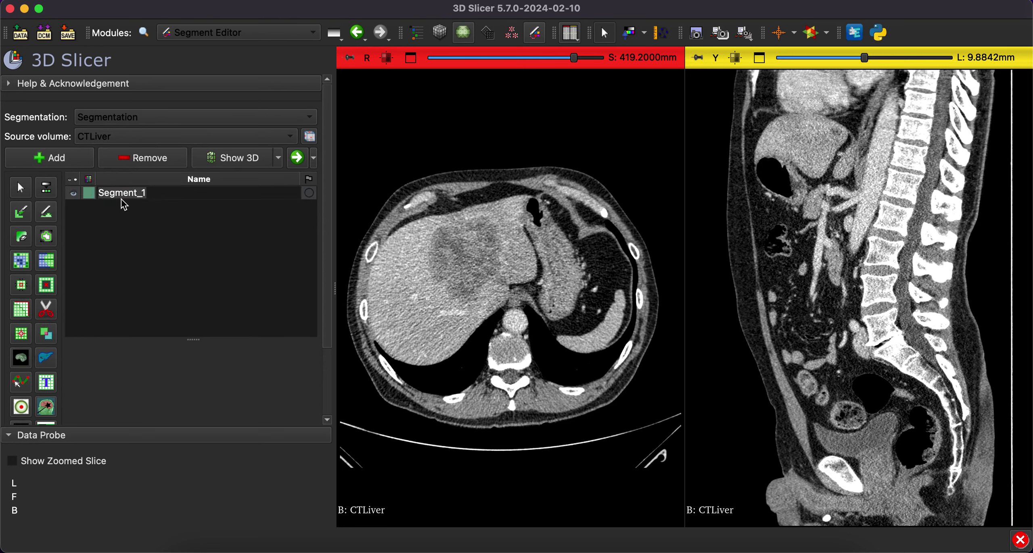
text(o)
key(Return)
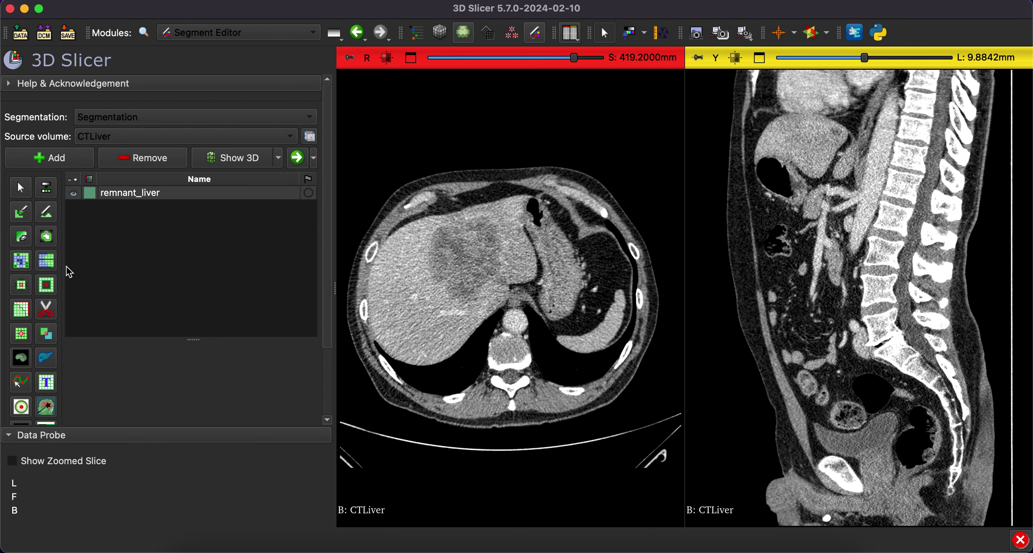
Maximize the axial view and use Draw to fill the region below a line across the posterior liver at S 407.3 mm.
click(47, 217)
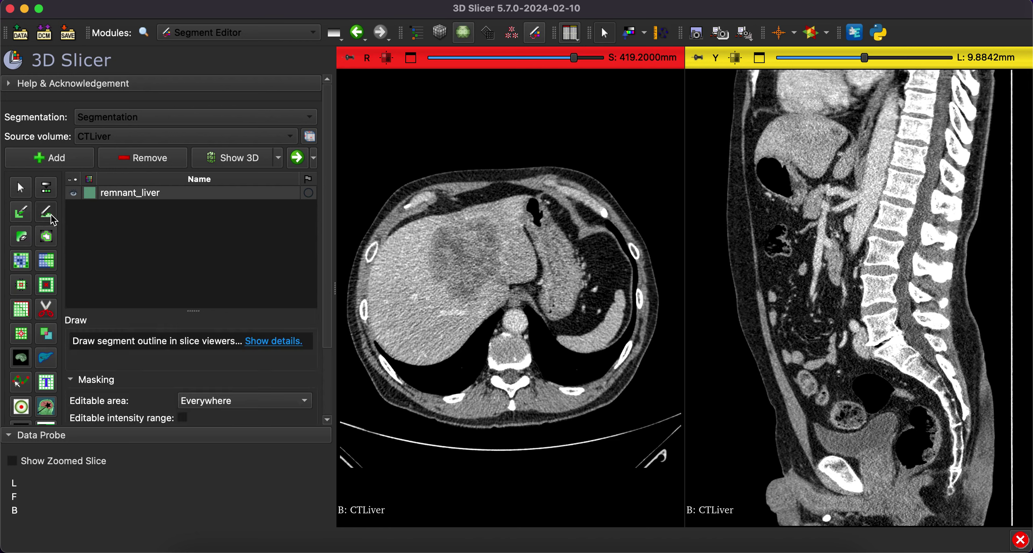
scroll(463, 331, up, 9)
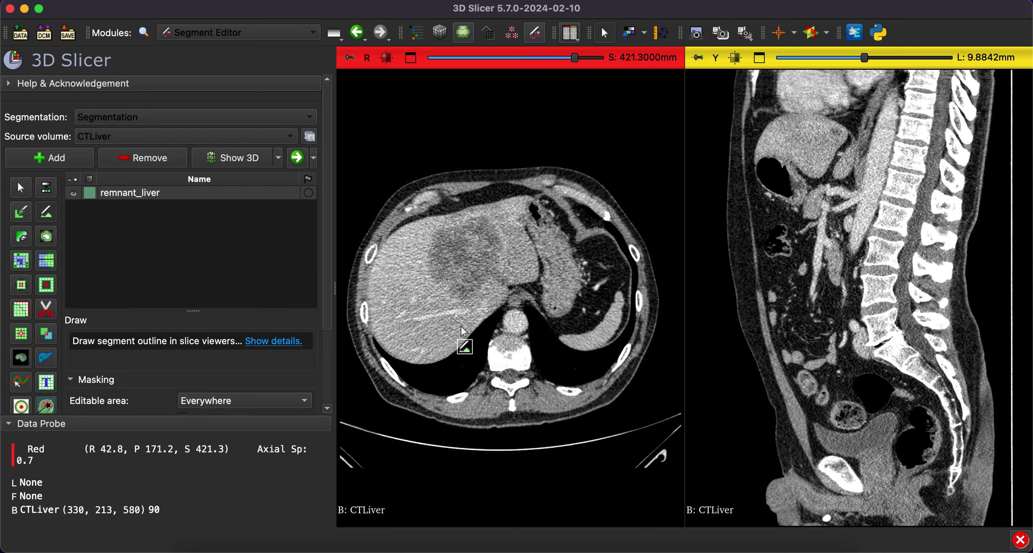
scroll(463, 331, up, 20)
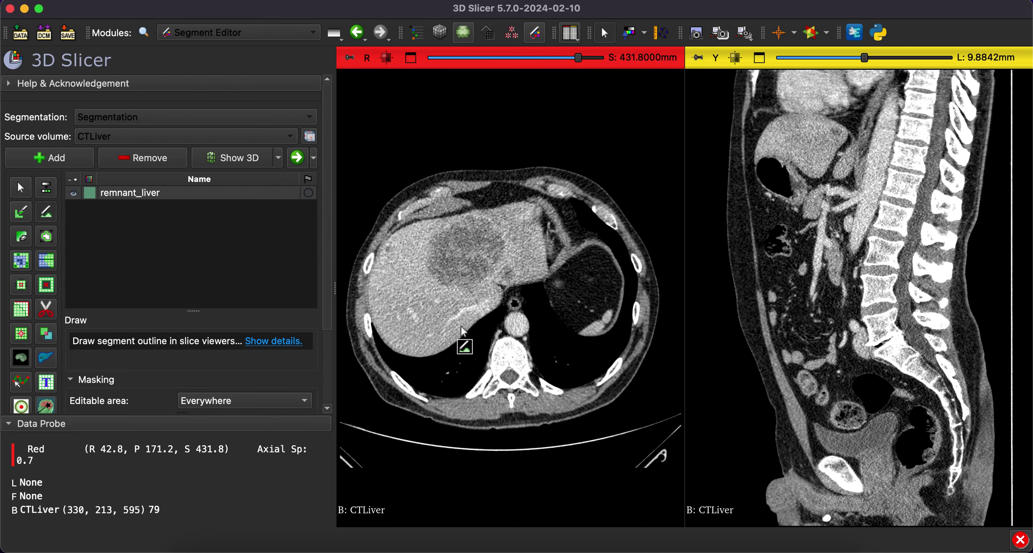
scroll(462, 331, down, 11)
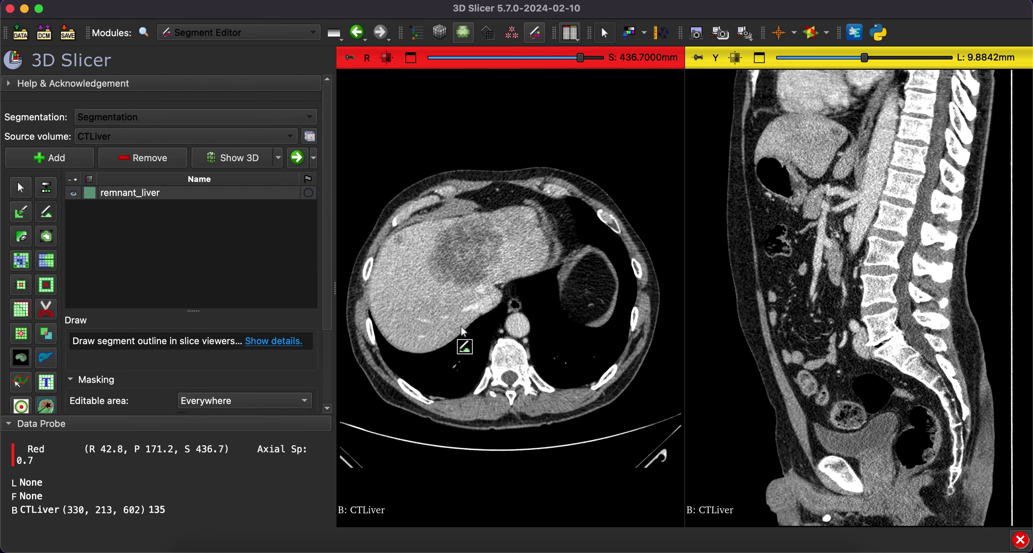
scroll(463, 331, down, 15)
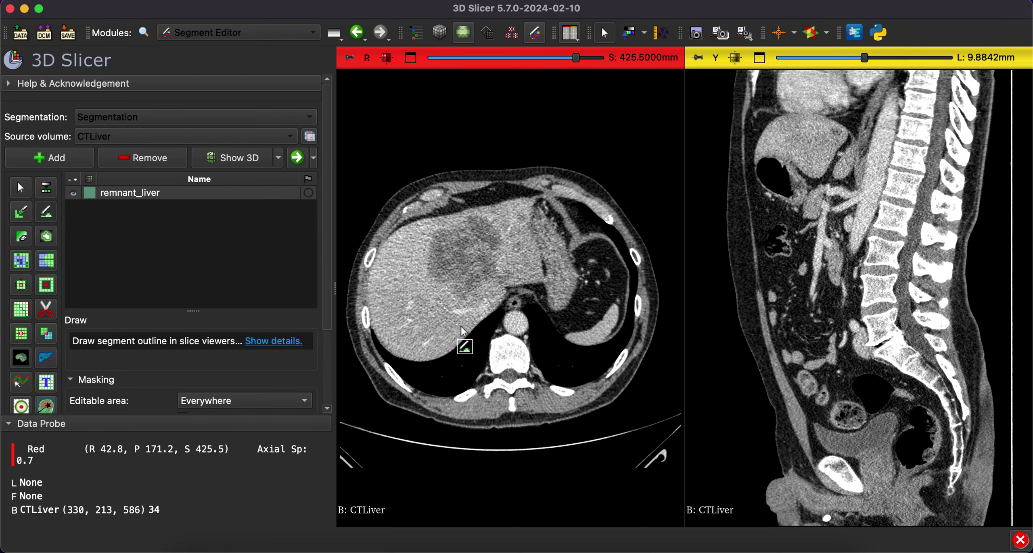
scroll(463, 331, down, 17)
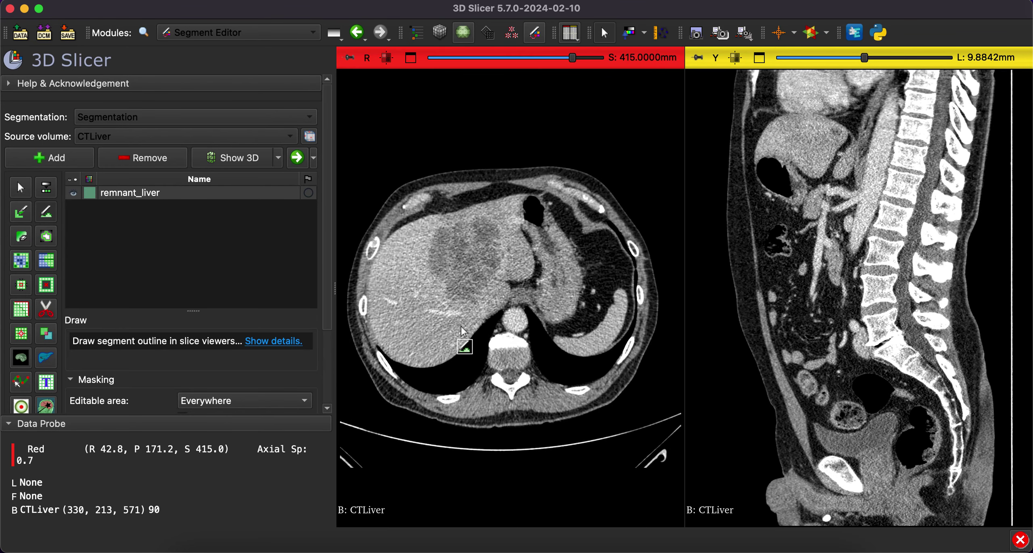
scroll(463, 331, down, 7)
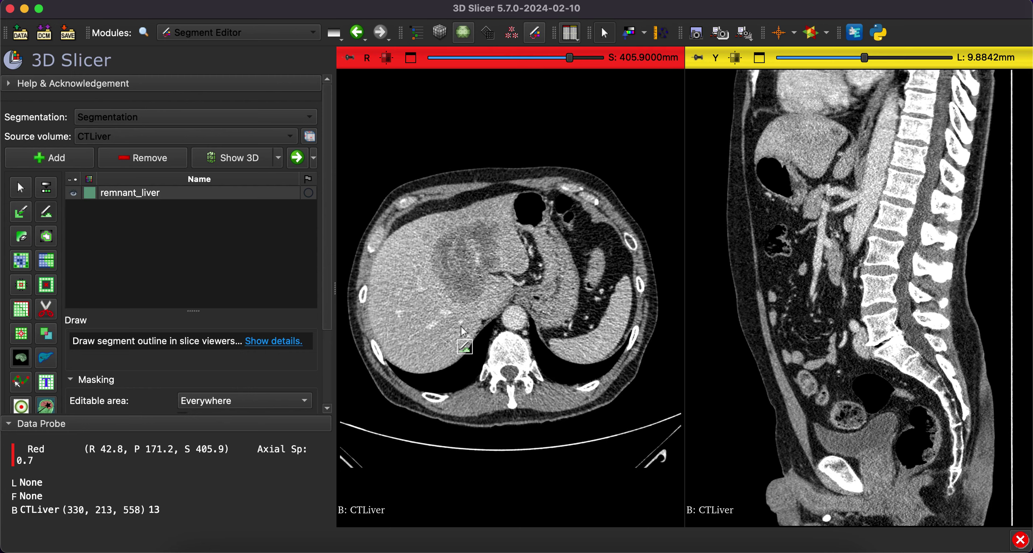
click(411, 57)
scroll(567, 322, up, 4)
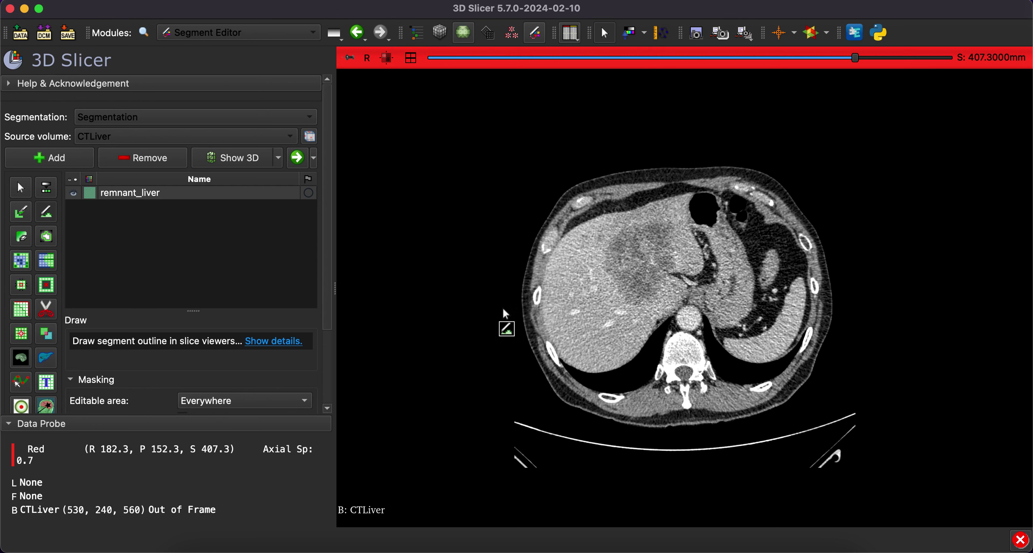
mouse_move(501, 309)
mouse_down()
mouse_move(682, 310)
mouse_move(896, 397)
mouse_move(648, 509)
mouse_move(455, 403)
mouse_move(486, 321)
mouse_move(501, 312)
mouse_up()
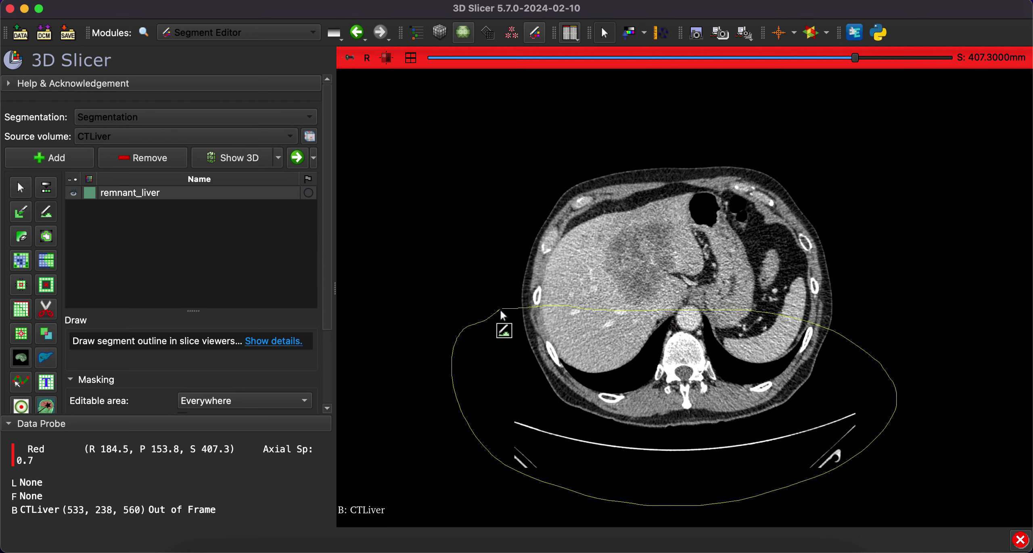
right_click(608, 397)
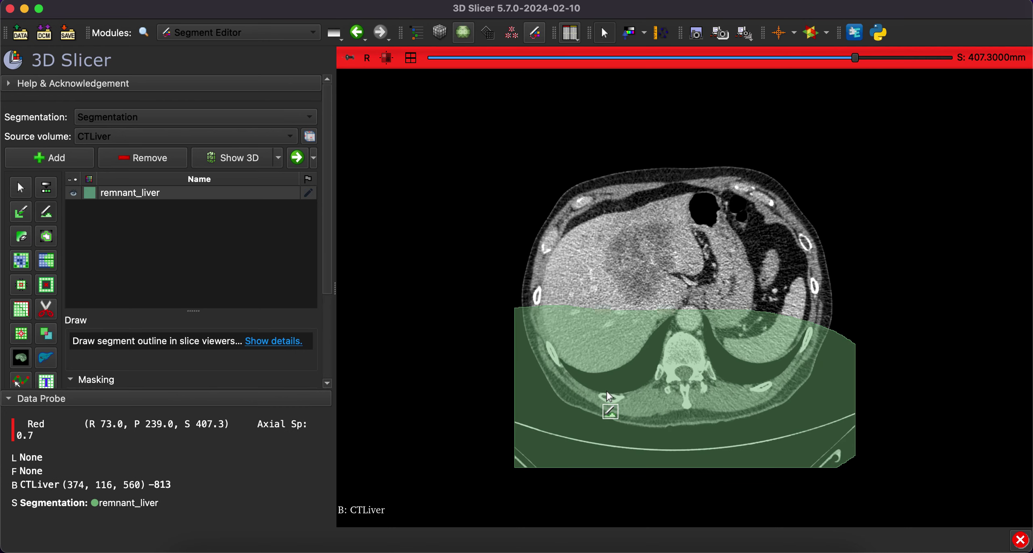
Browse the axial slices through the liver up to S 443.0 mm and return to S 437.4 mm.
scroll(616, 335, down, 7)
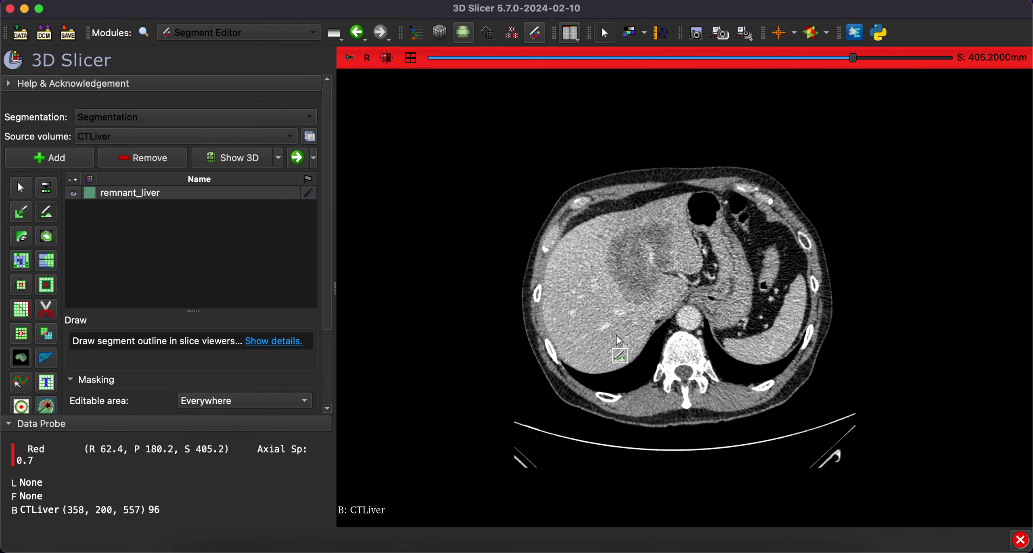
scroll(619, 340, down, 4)
scroll(619, 341, up, 11)
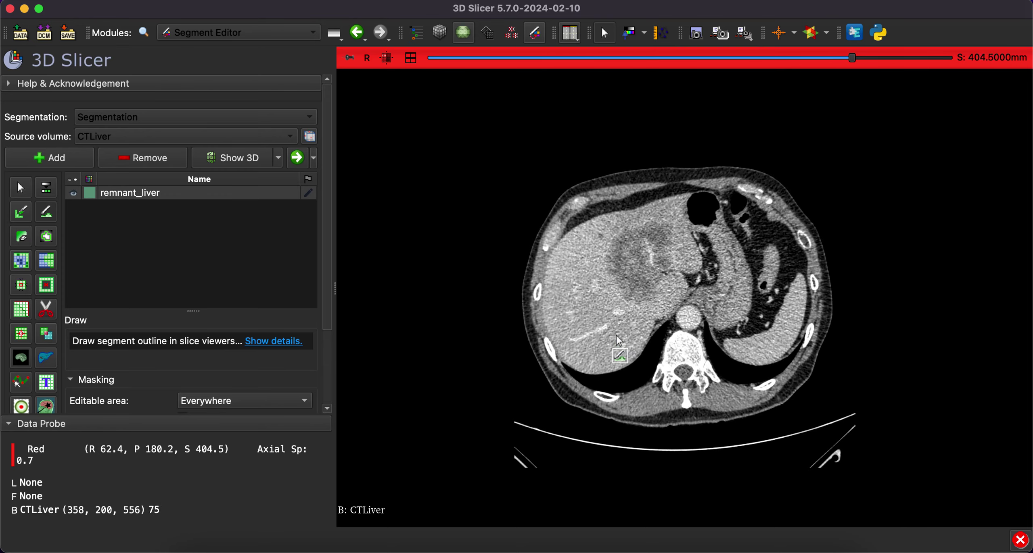
scroll(620, 341, up, 19)
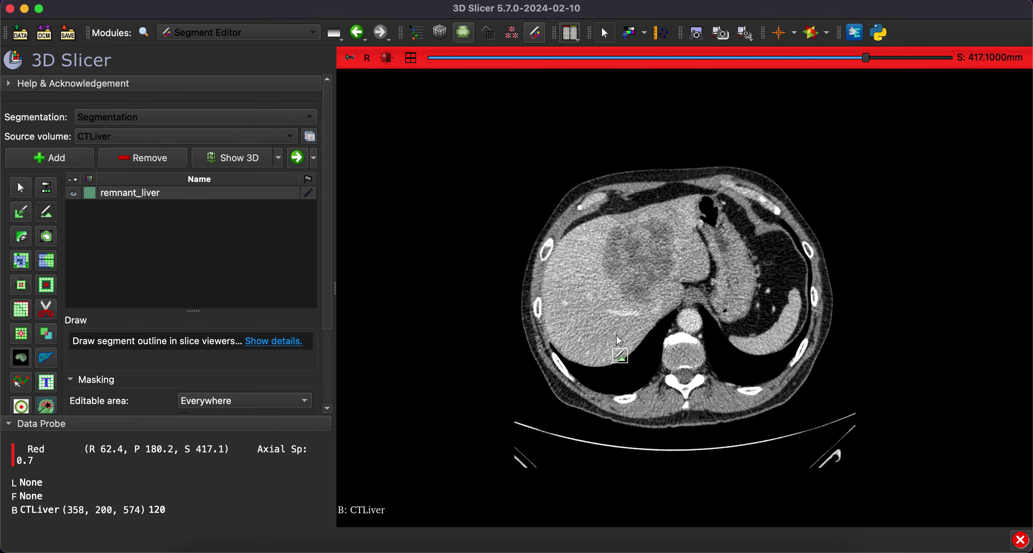
scroll(619, 341, up, 17)
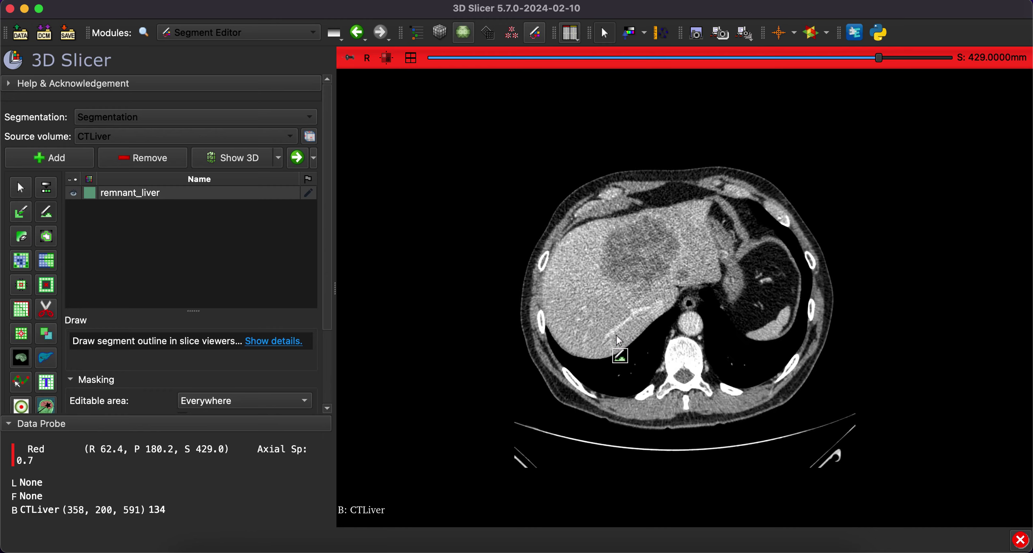
scroll(617, 337, up, 17)
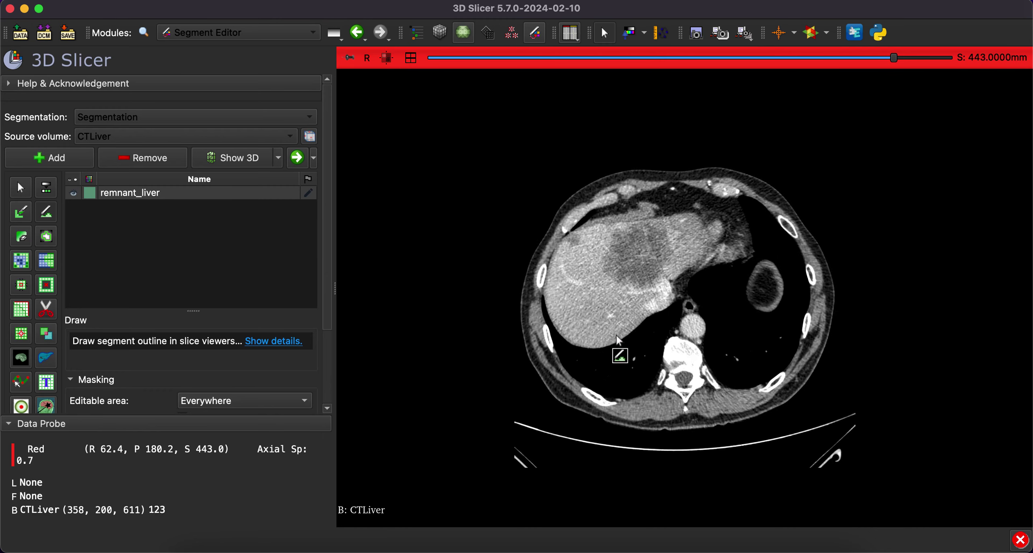
scroll(576, 300, down, 10)
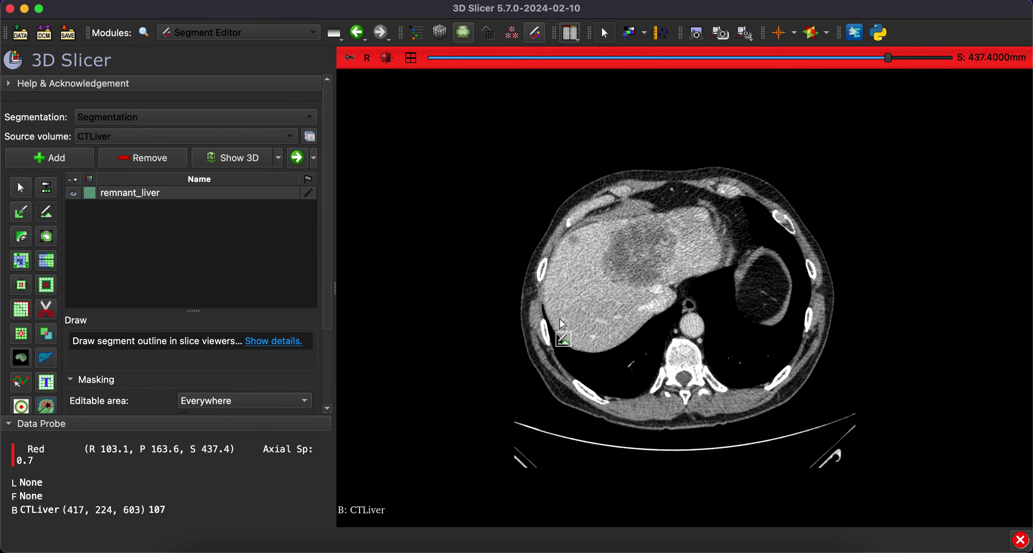
mouse_move(532, 310)
mouse_down()
mouse_move(588, 302)
mouse_move(539, 321)
mouse_move(558, 318)
mouse_up()
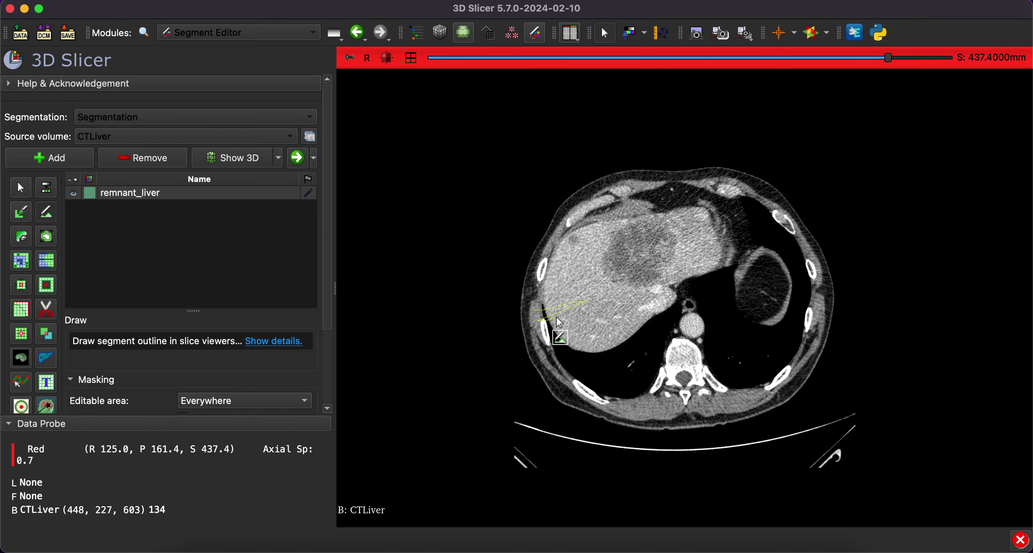
scroll(88, 393, down, 4)
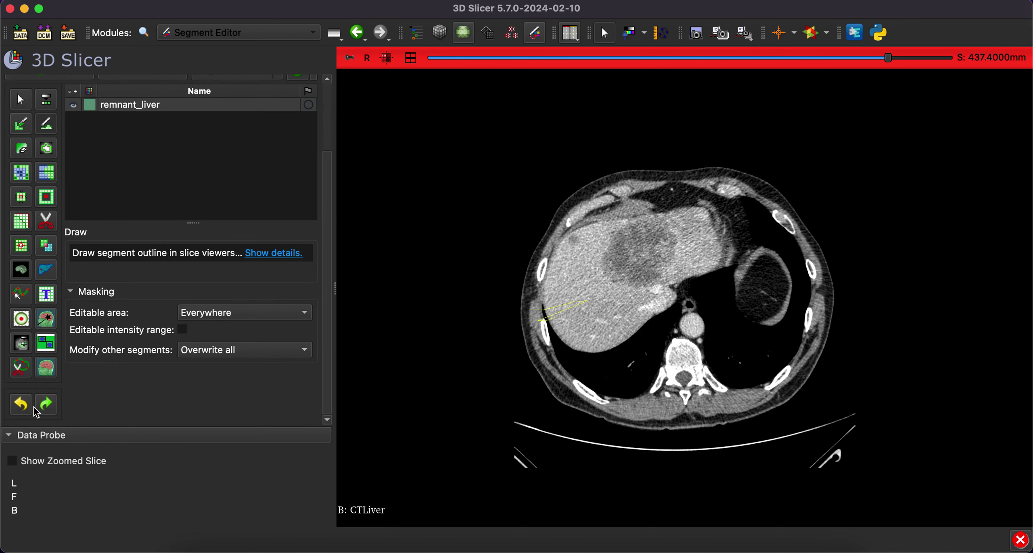
click(45, 407)
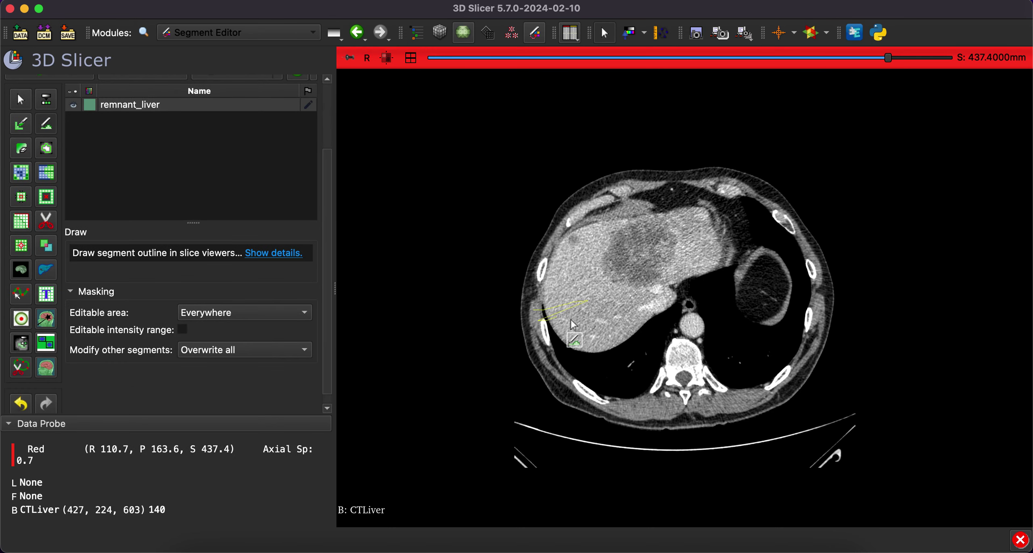
scroll(570, 320, up, 7)
scroll(571, 319, down, 6)
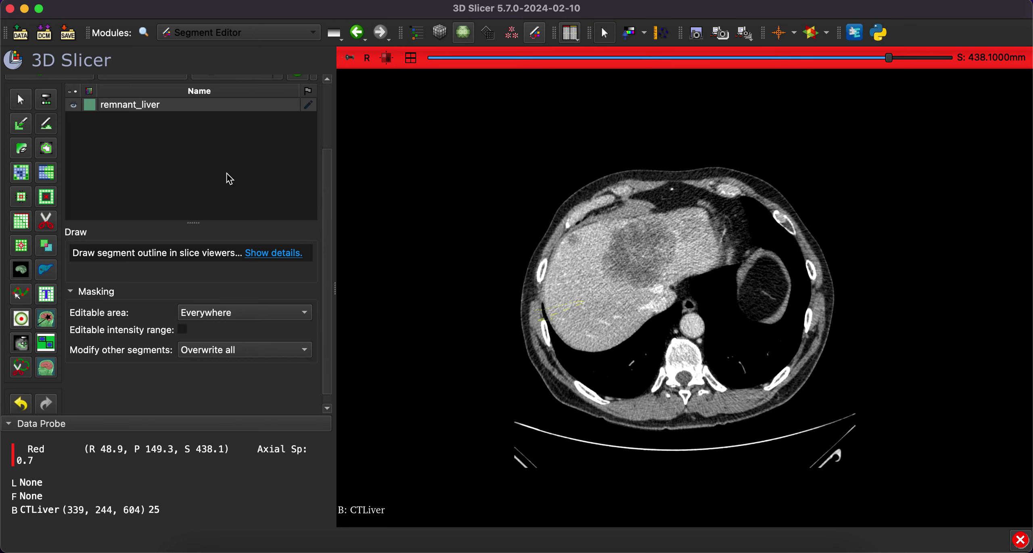
click(20, 123)
click(46, 127)
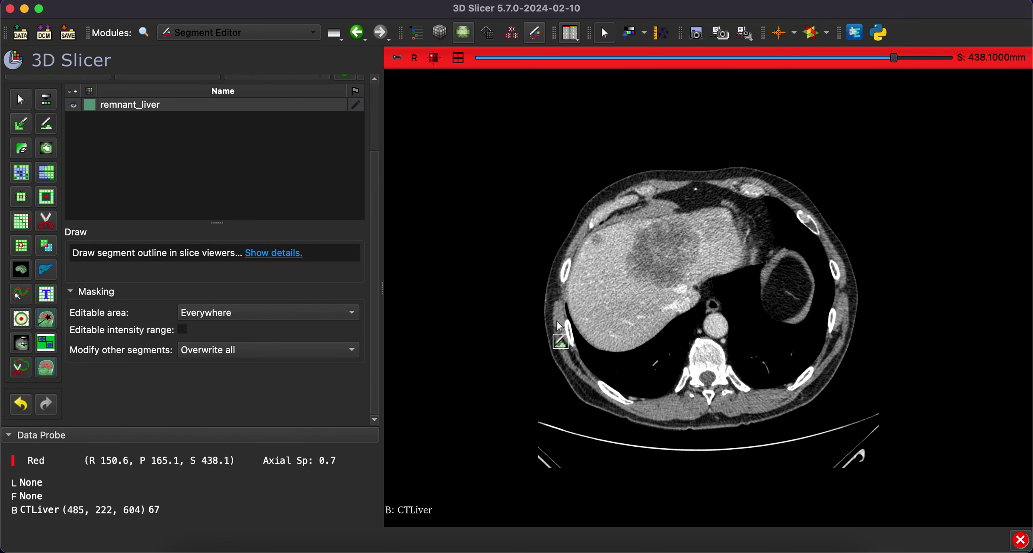
Use Draw to fill remnant_liver below a line across the posterior liver on the axial slice at S 438.1 mm.
middle_drag(559, 325, 532, 324)
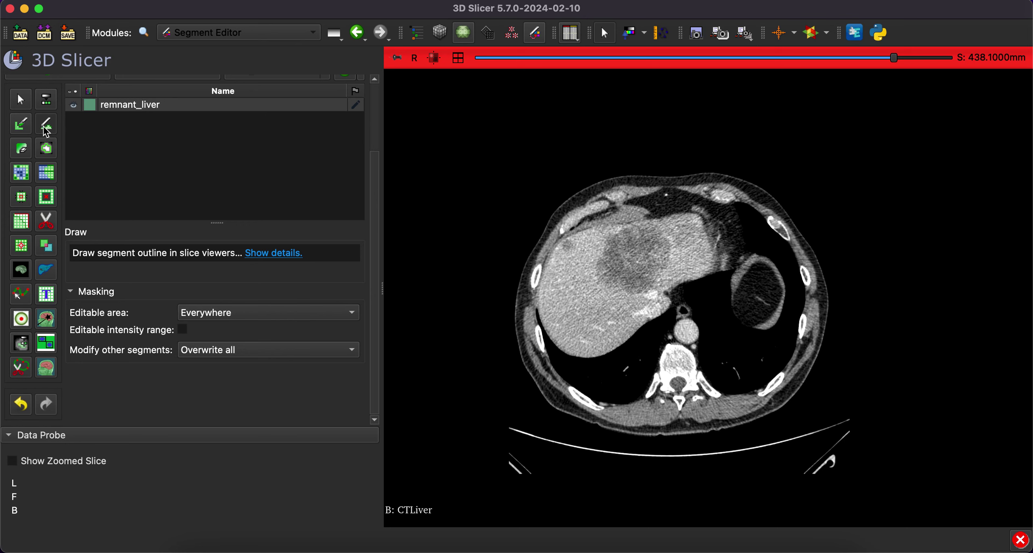
click(24, 122)
click(46, 125)
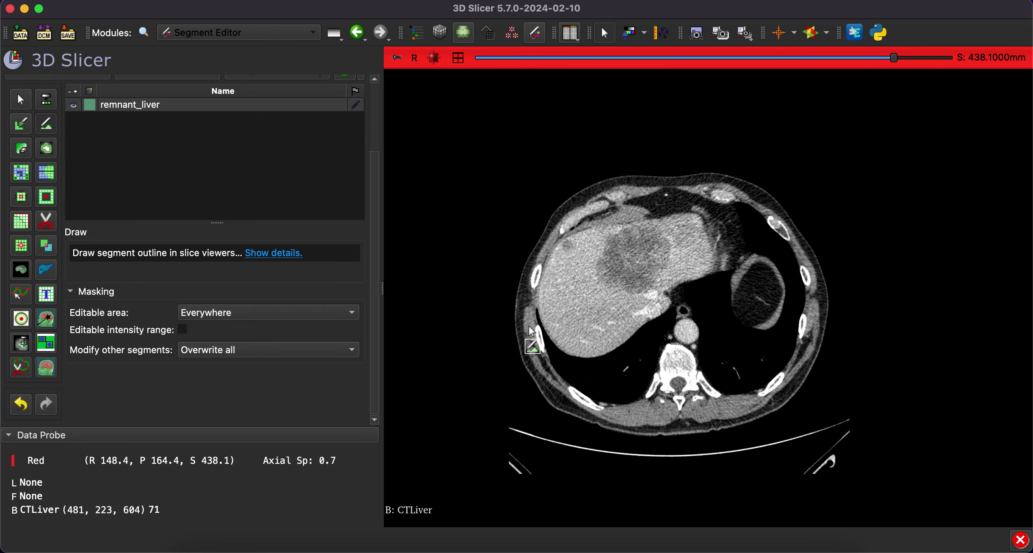
mouse_move(528, 327)
mouse_down()
mouse_move(654, 309)
mouse_move(751, 363)
mouse_move(513, 435)
mouse_move(497, 329)
mouse_up()
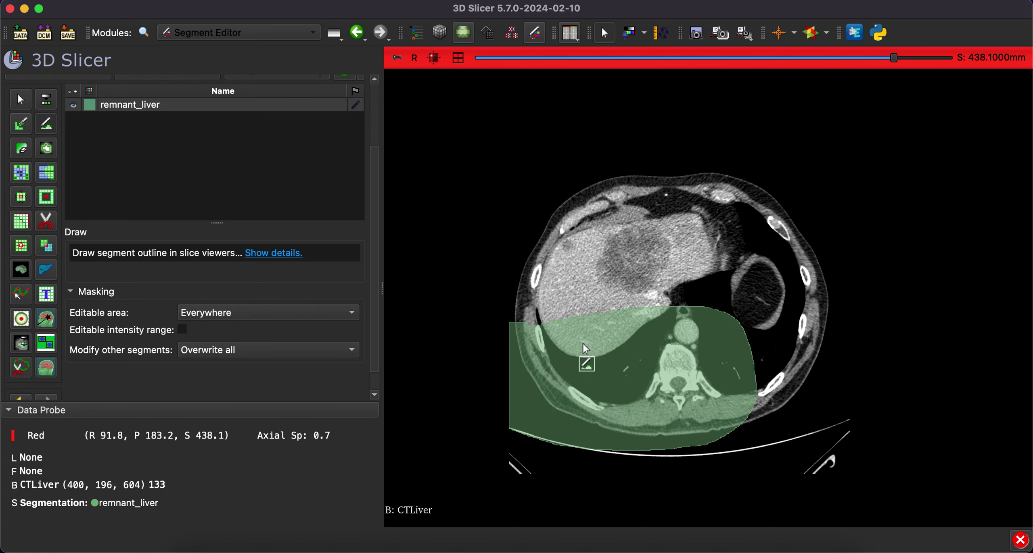
Draw and fill a closed outline around the region below a line across the posterior liver at S 450.7 mm.
scroll(583, 344, down, 3)
scroll(582, 344, up, 17)
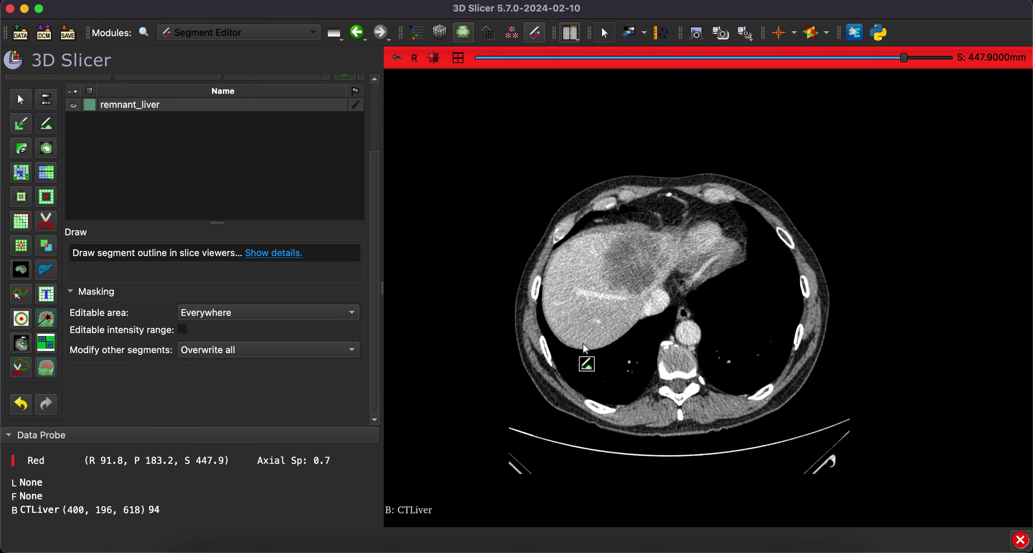
scroll(583, 344, up, 4)
mouse_move(528, 319)
mouse_down()
mouse_move(651, 303)
mouse_move(641, 413)
mouse_move(514, 346)
mouse_up()
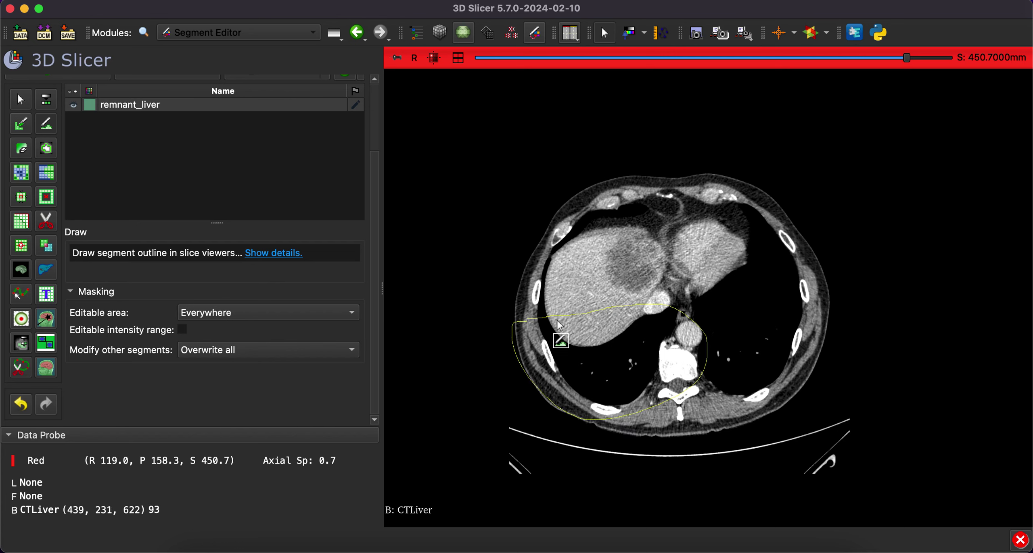
right_click(631, 355)
Fill remnant_liver below a line across the liver dome on the axial slice at S 471.0 mm, using Draw.
scroll(628, 353, down, 7)
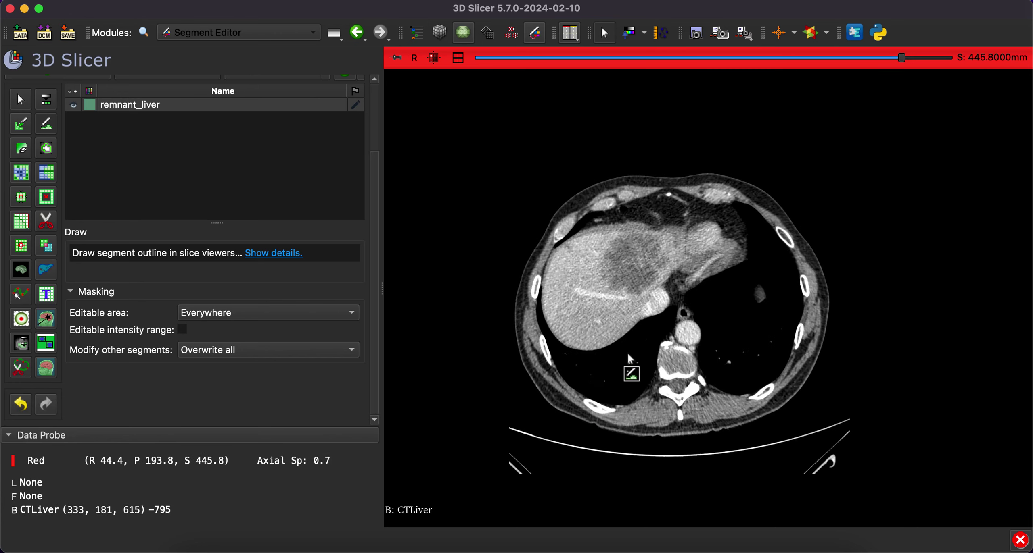
scroll(628, 354, down, 7)
scroll(627, 354, up, 20)
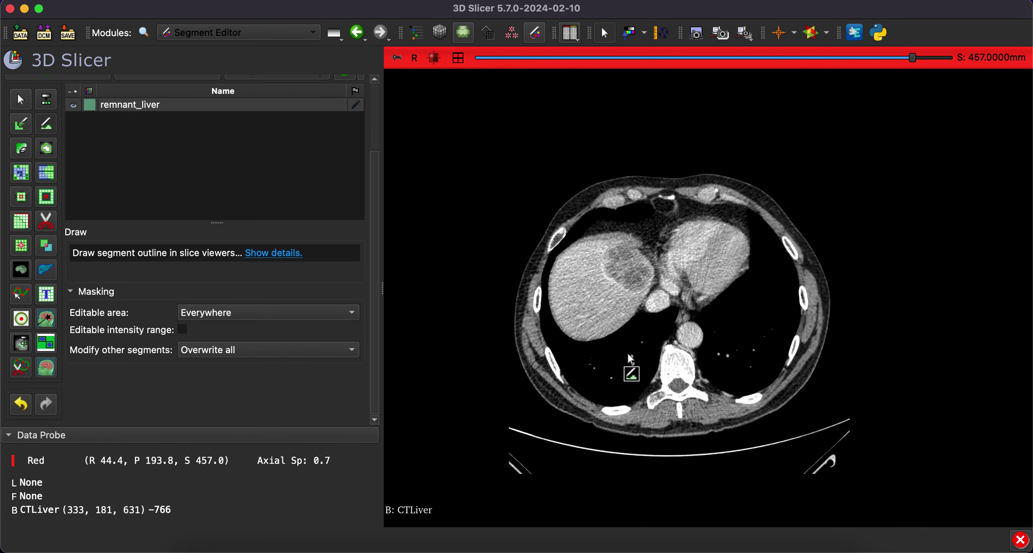
scroll(627, 353, up, 20)
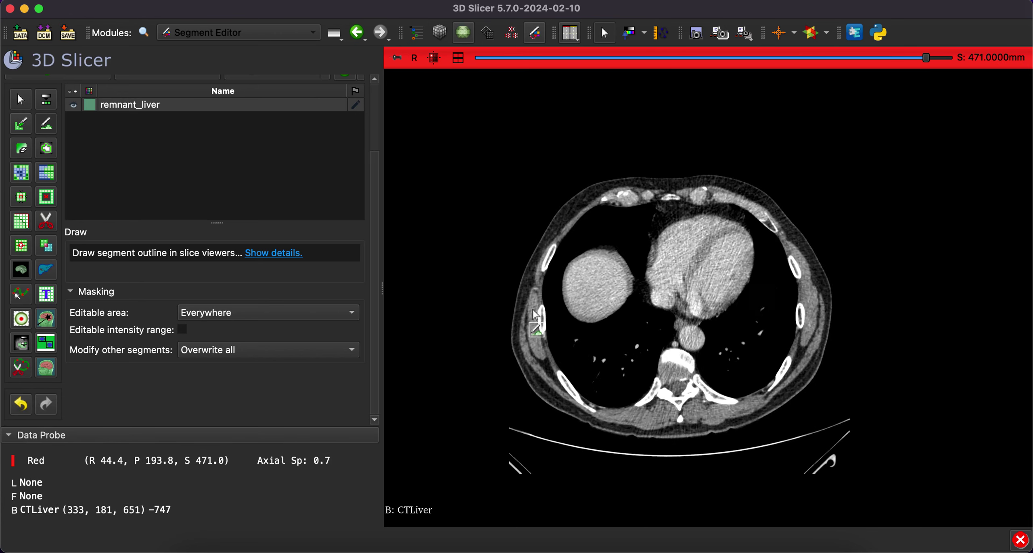
mouse_move(528, 300)
mouse_down()
mouse_move(648, 300)
mouse_move(714, 355)
mouse_move(624, 464)
mouse_up()
drag(623, 464, 481, 317)
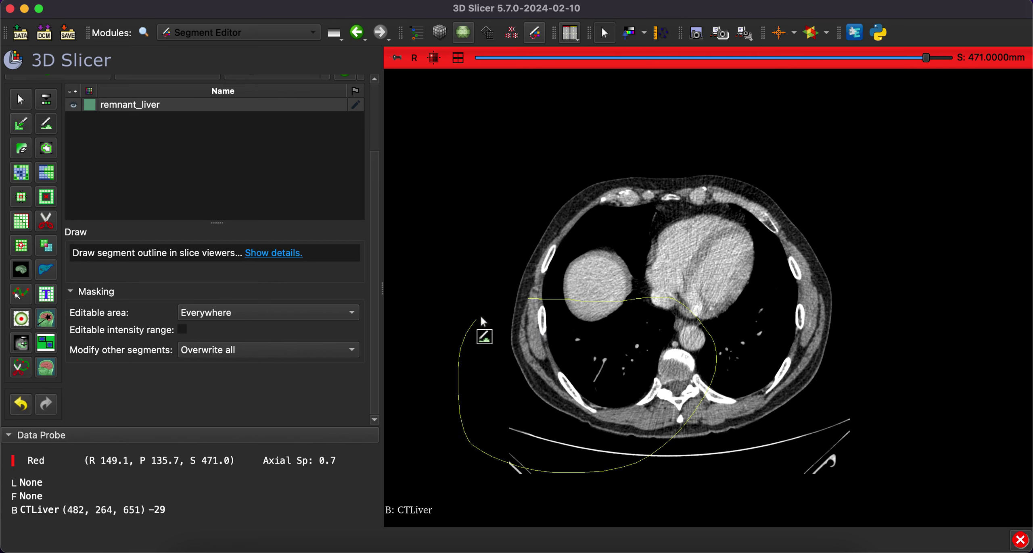
right_click(561, 307)
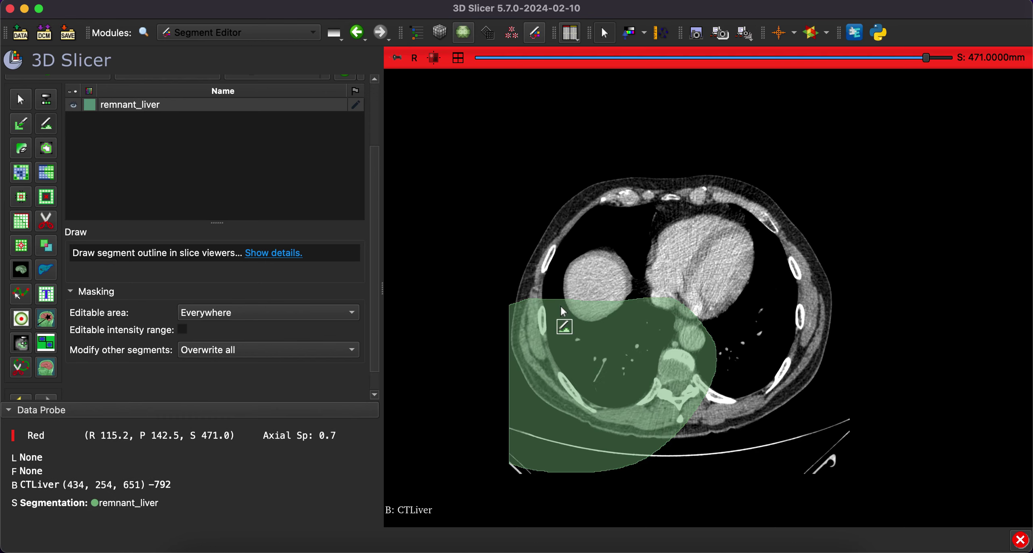
Outline and fill the region below a line across the small liver dome section at S 478.0 mm.
scroll(561, 307, down, 4)
scroll(561, 308, up, 6)
scroll(560, 306, up, 8)
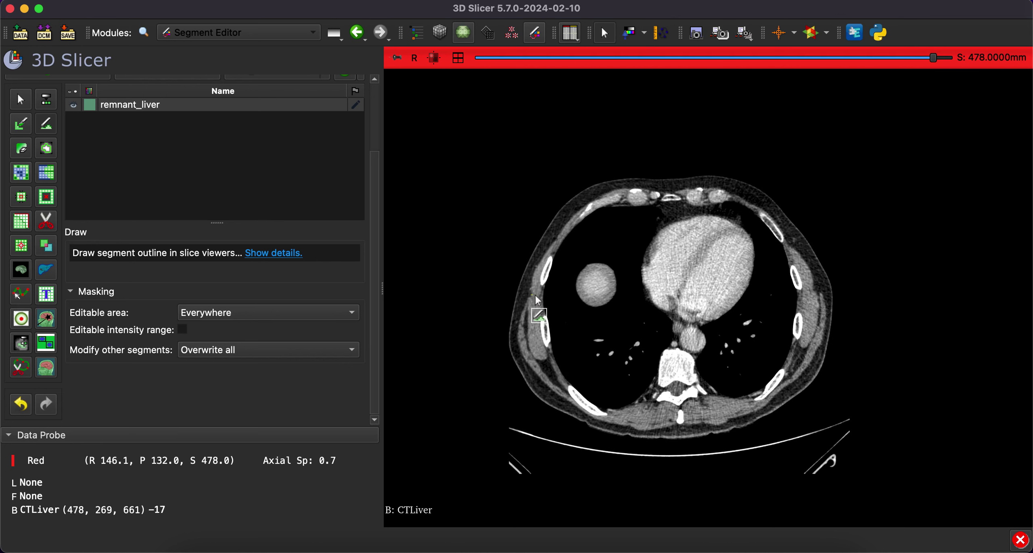
drag(535, 296, 570, 296)
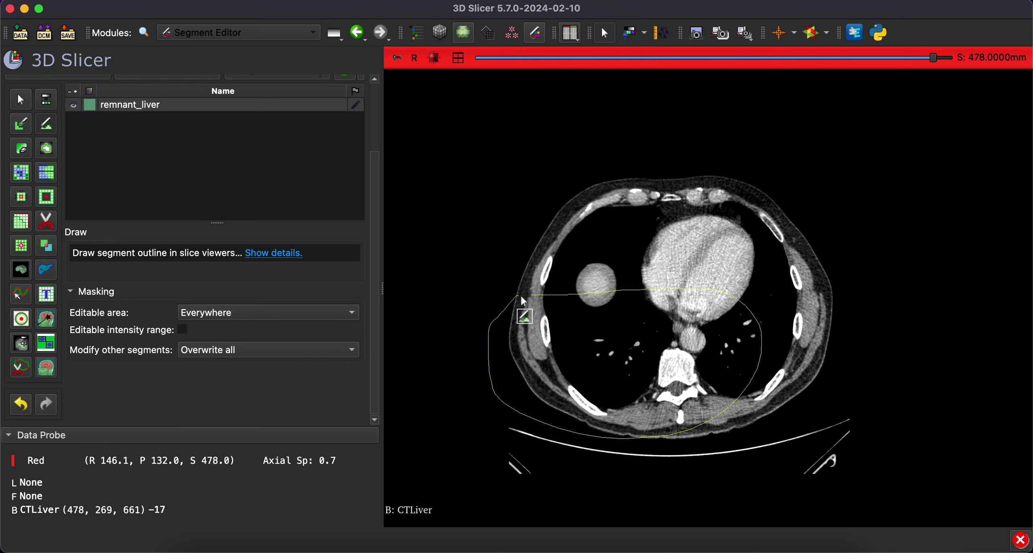
right_click(588, 310)
Use Draw to fill remnant_liver below a line across the liver's posterior part on the axial slice at S 370.2 mm.
scroll(589, 310, up, 8)
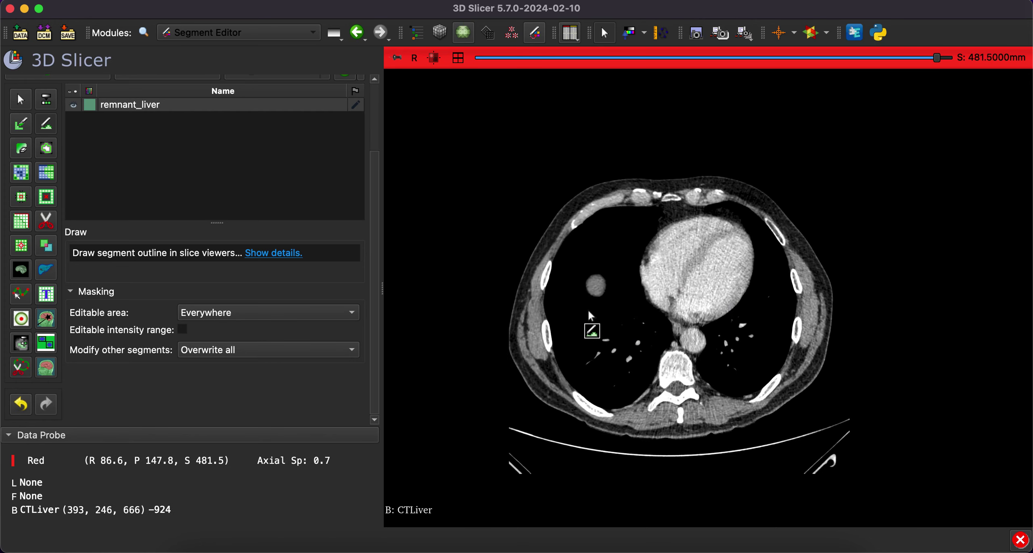
scroll(588, 312, down, 17)
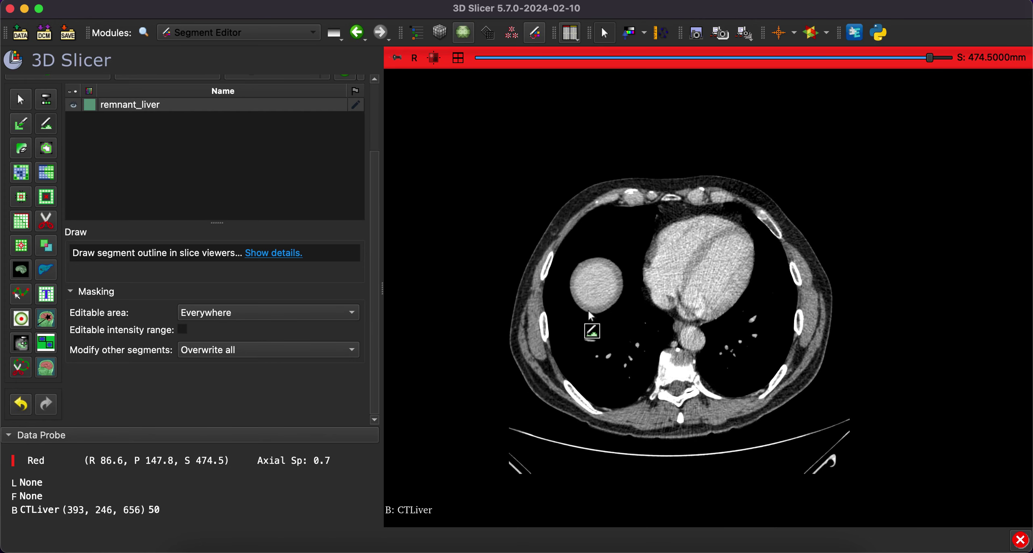
scroll(589, 313, down, 16)
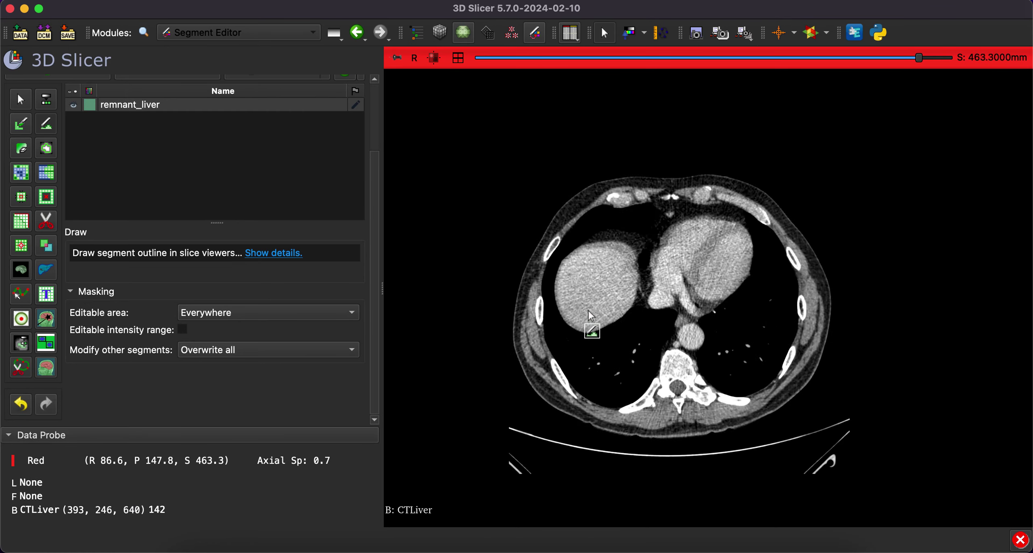
scroll(588, 313, down, 16)
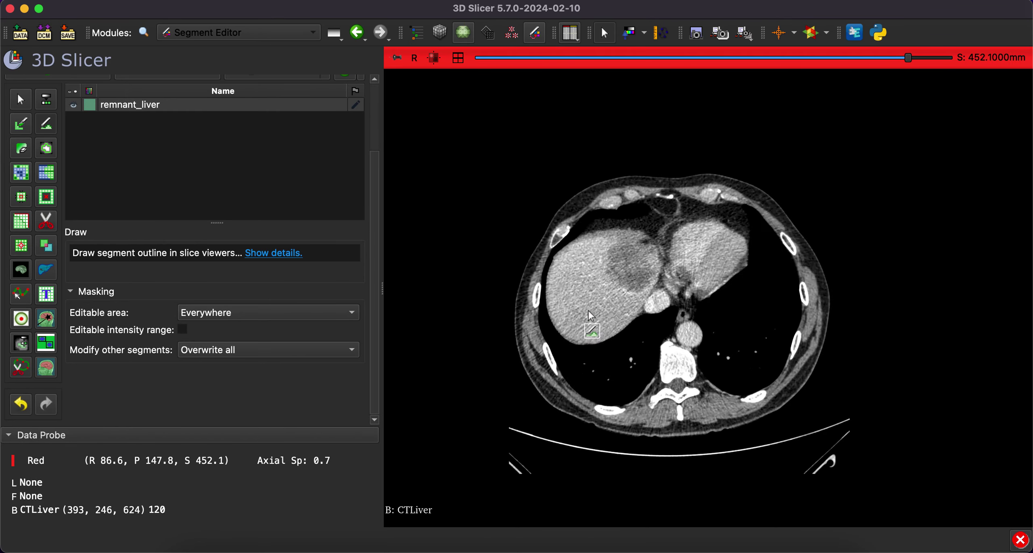
scroll(588, 313, down, 16)
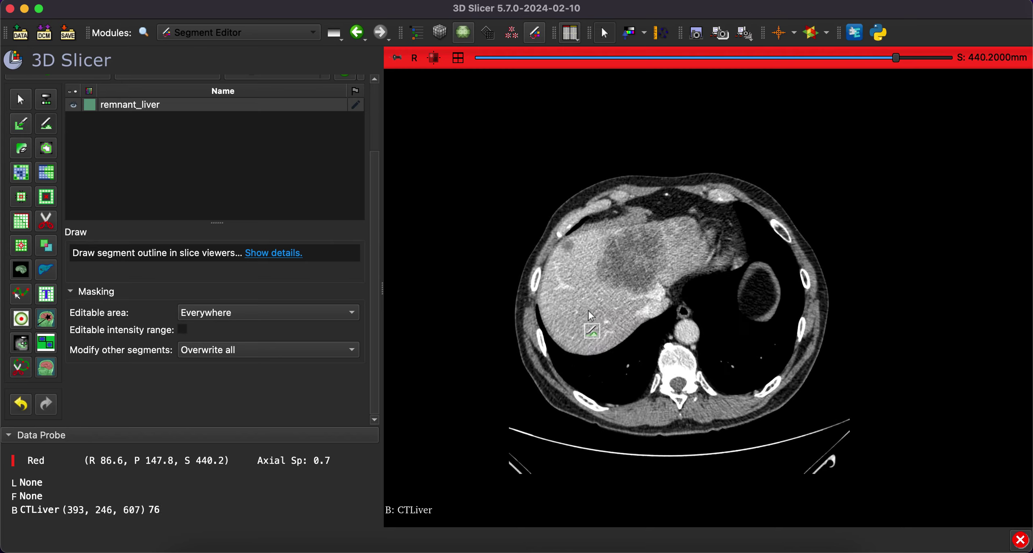
scroll(589, 312, down, 18)
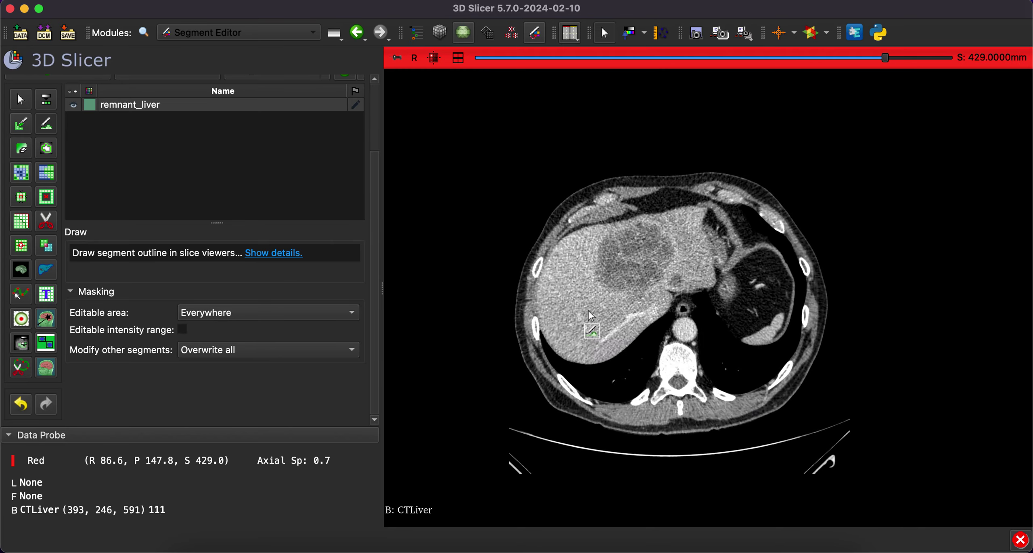
scroll(590, 314, down, 15)
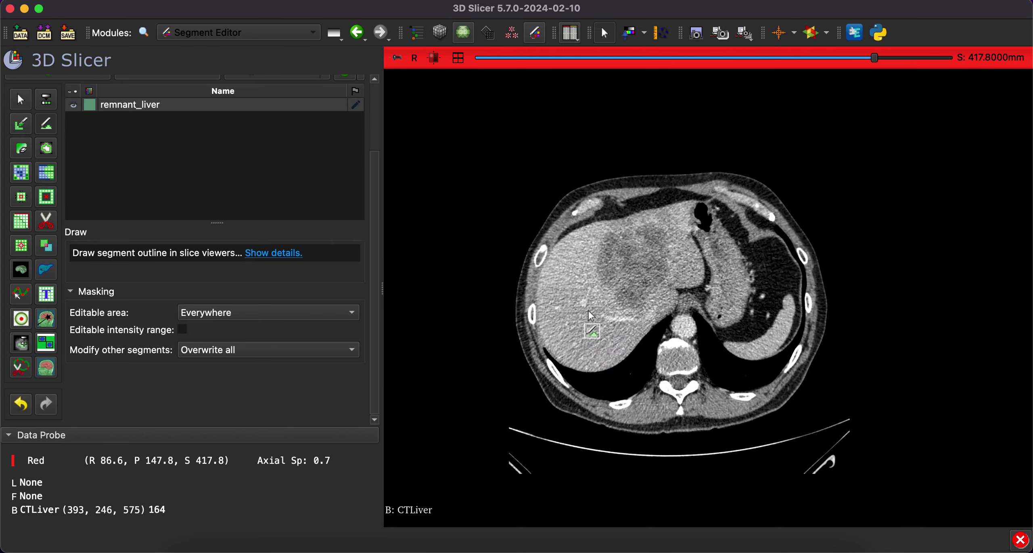
scroll(590, 314, down, 14)
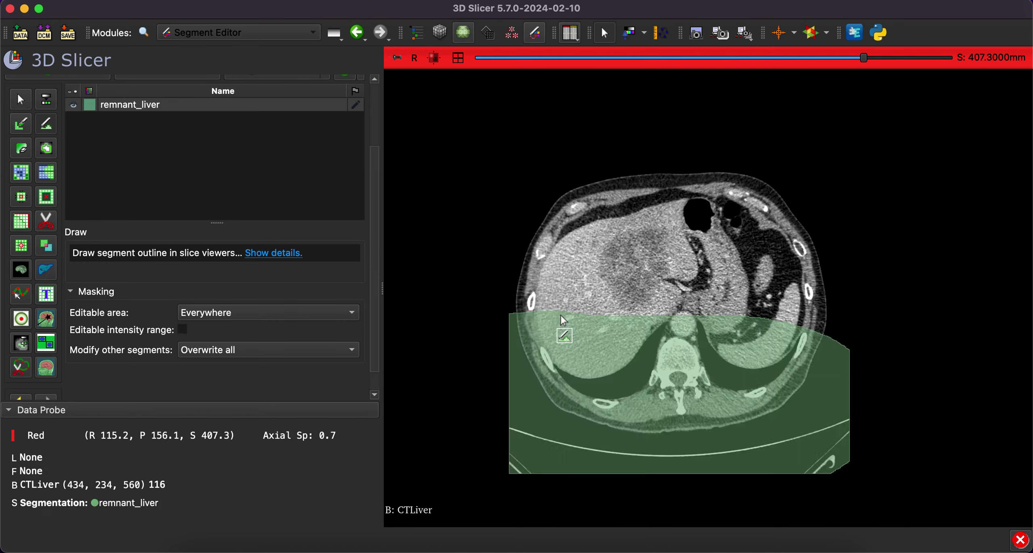
scroll(564, 321, down, 20)
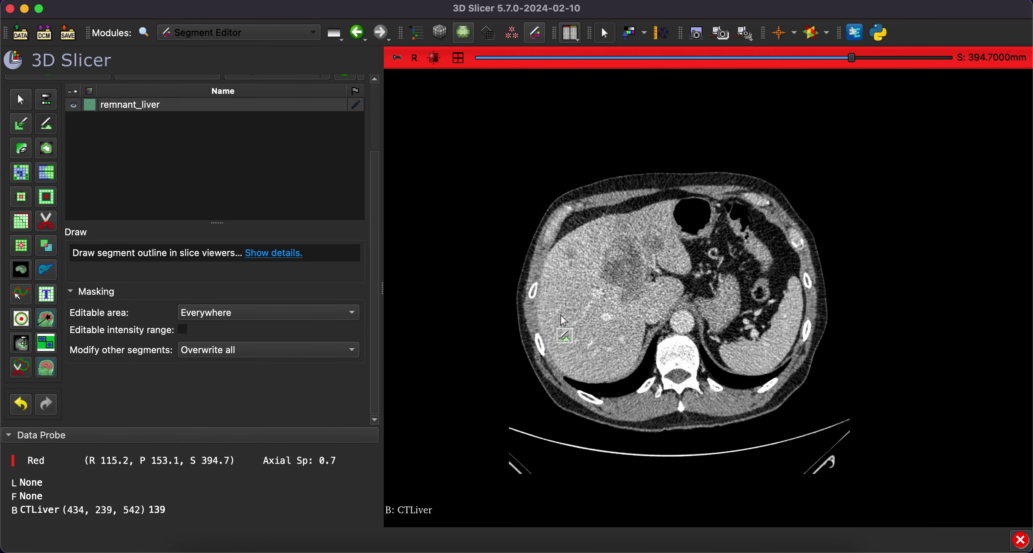
scroll(563, 321, down, 19)
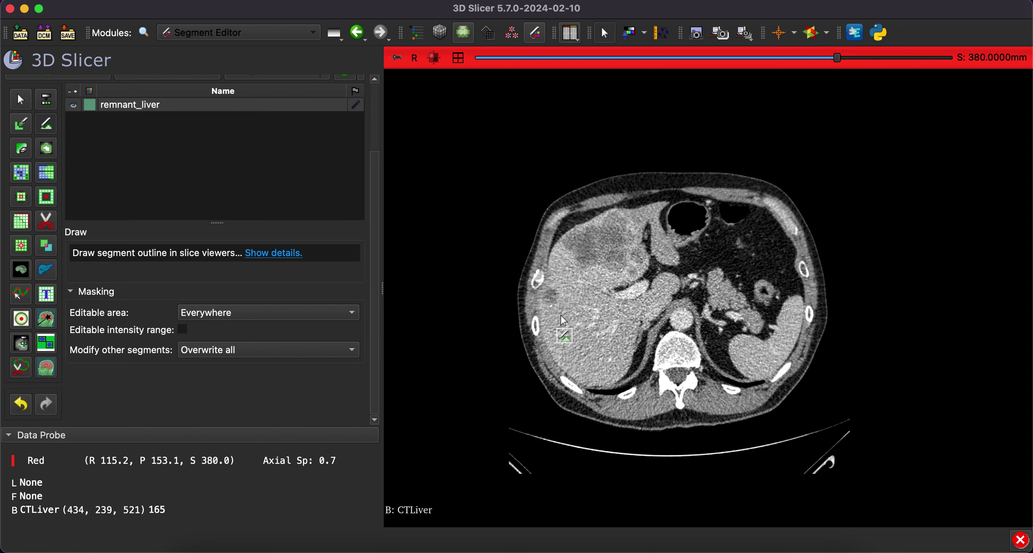
scroll(563, 321, down, 11)
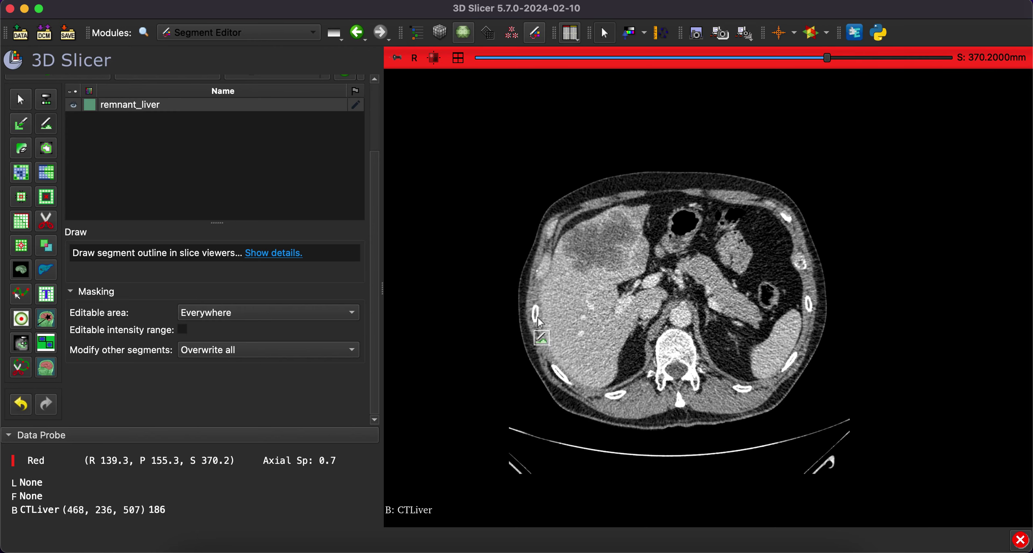
mouse_move(526, 313)
mouse_down()
mouse_move(567, 313)
mouse_move(714, 375)
mouse_move(521, 432)
mouse_move(504, 339)
mouse_move(526, 312)
mouse_up()
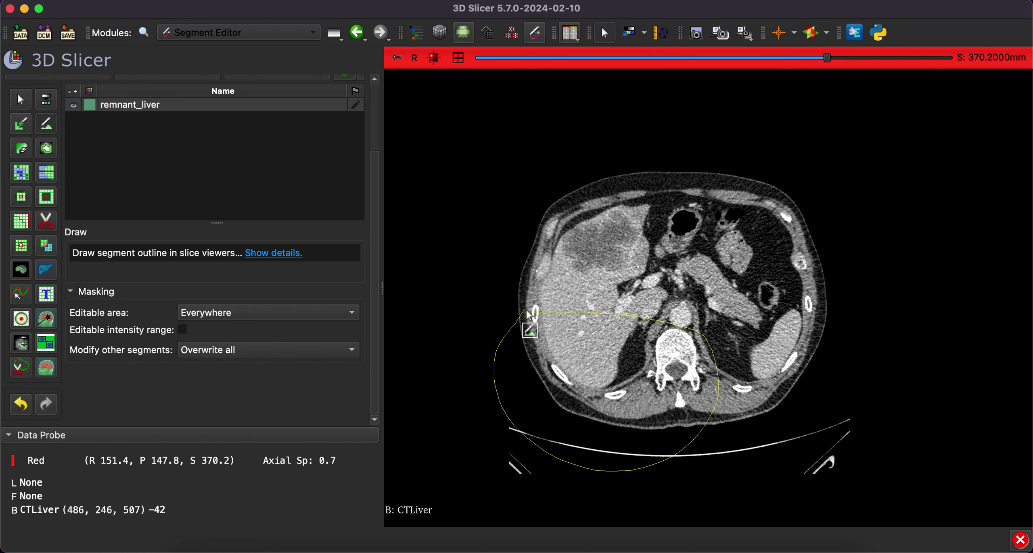
right_click(539, 338)
scroll(539, 338, down, 8)
scroll(536, 334, down, 18)
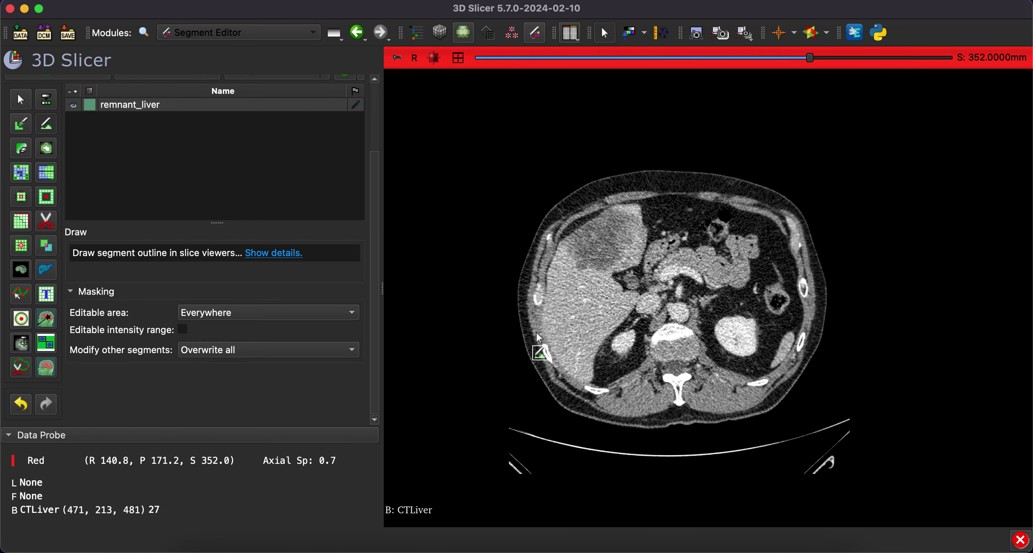
scroll(536, 333, down, 3)
mouse_move(528, 305)
mouse_down()
mouse_move(713, 353)
mouse_move(428, 417)
mouse_move(509, 305)
mouse_move(519, 305)
mouse_up()
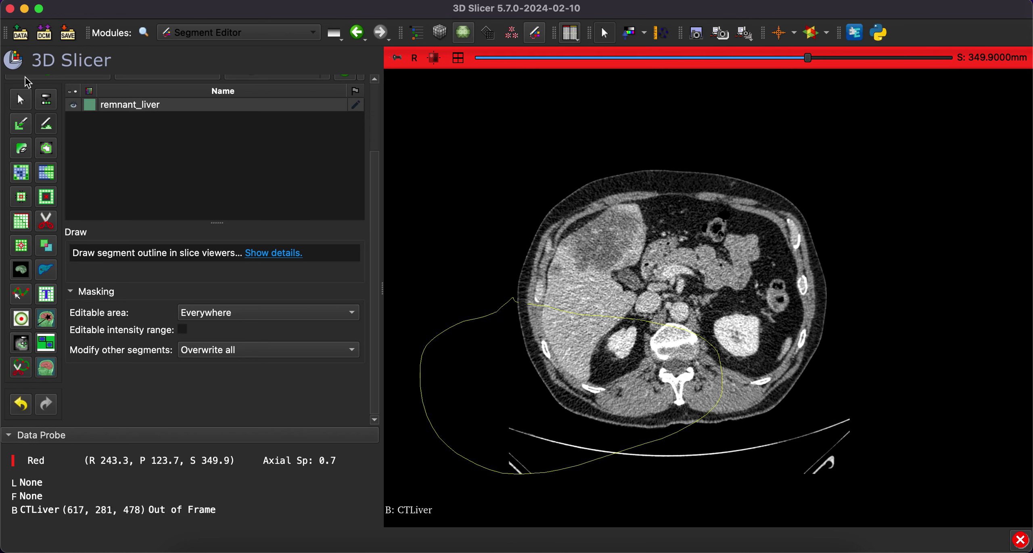
click(22, 133)
click(45, 128)
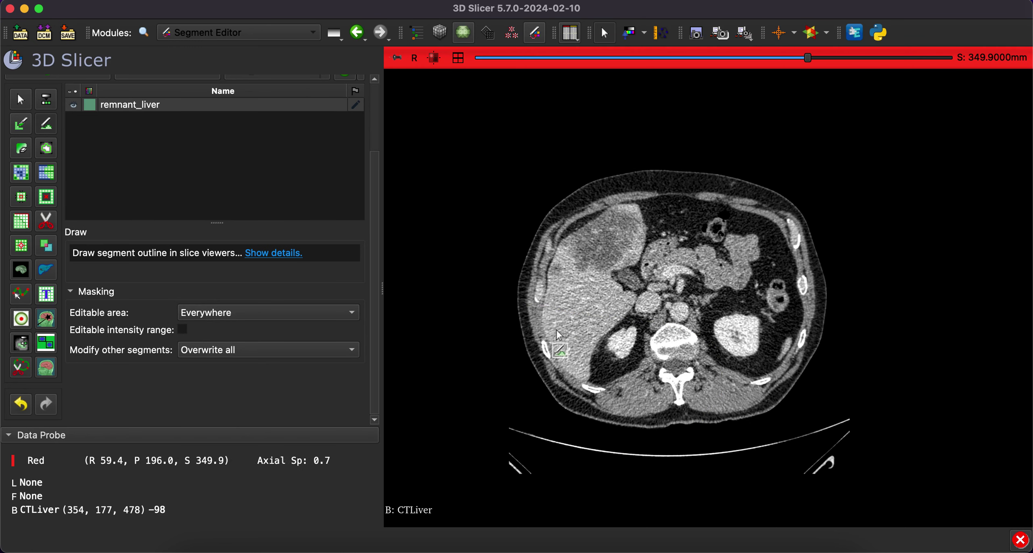
Outline and fill the region below a line across the posterior right liver and vertebra on the axial slice at S 349.9 mm.
mouse_move(559, 316)
mouse_down()
mouse_move(677, 310)
mouse_move(537, 469)
mouse_move(523, 325)
mouse_up()
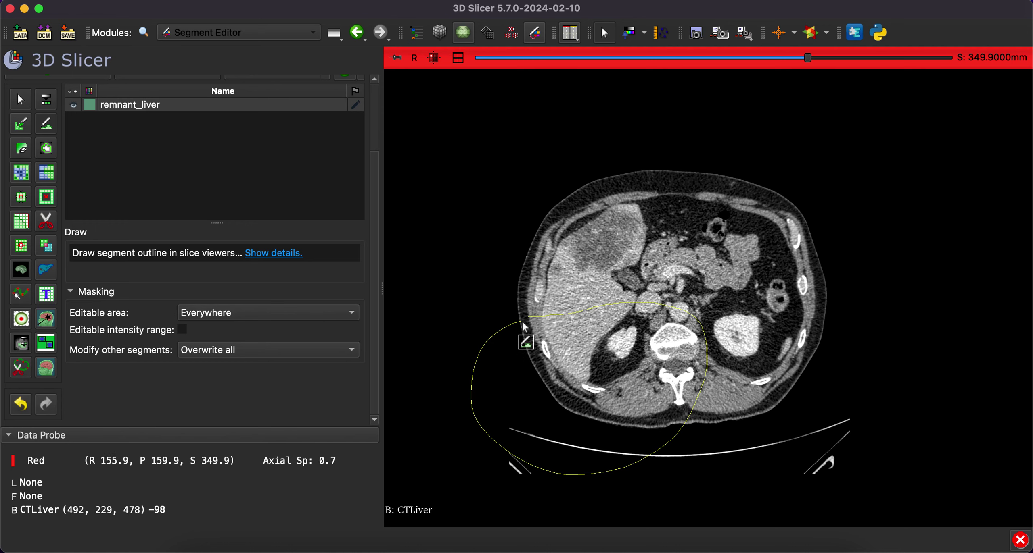
right_click(545, 311)
Draw and fill a closed outline below the liver's lower tip, covering the right kidney and spine region, at S 288.3 mm.
scroll(545, 311, down, 7)
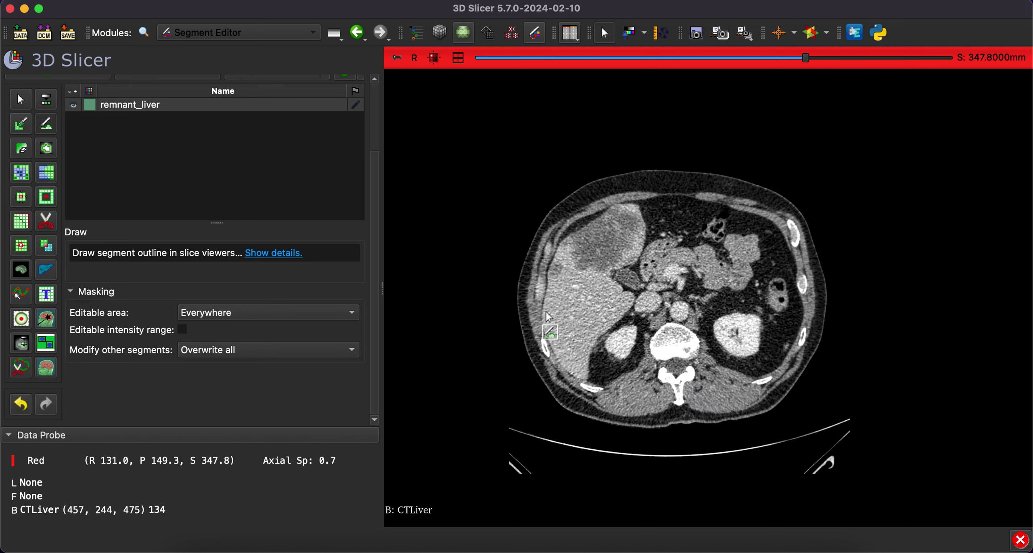
scroll(546, 312, down, 18)
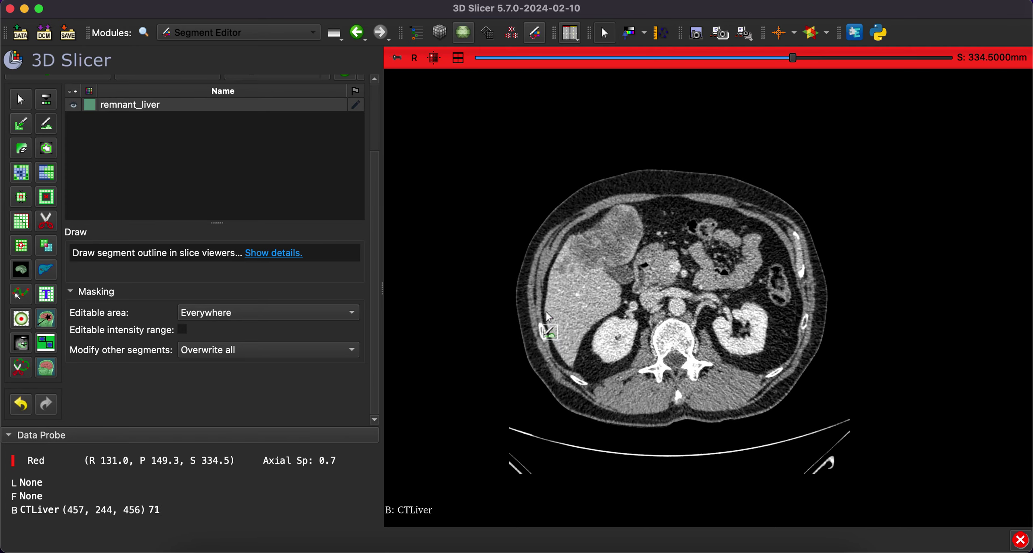
scroll(545, 311, down, 18)
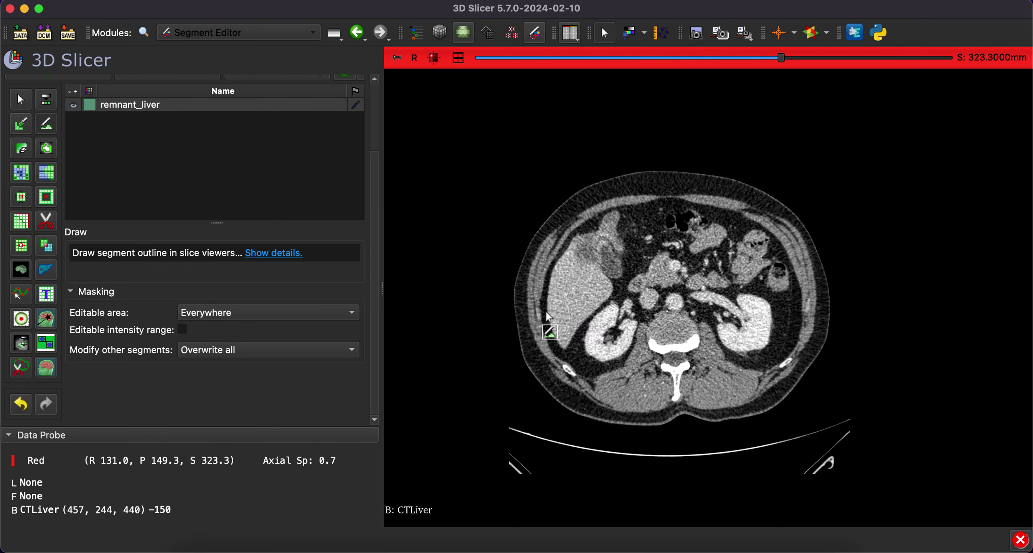
scroll(547, 313, down, 18)
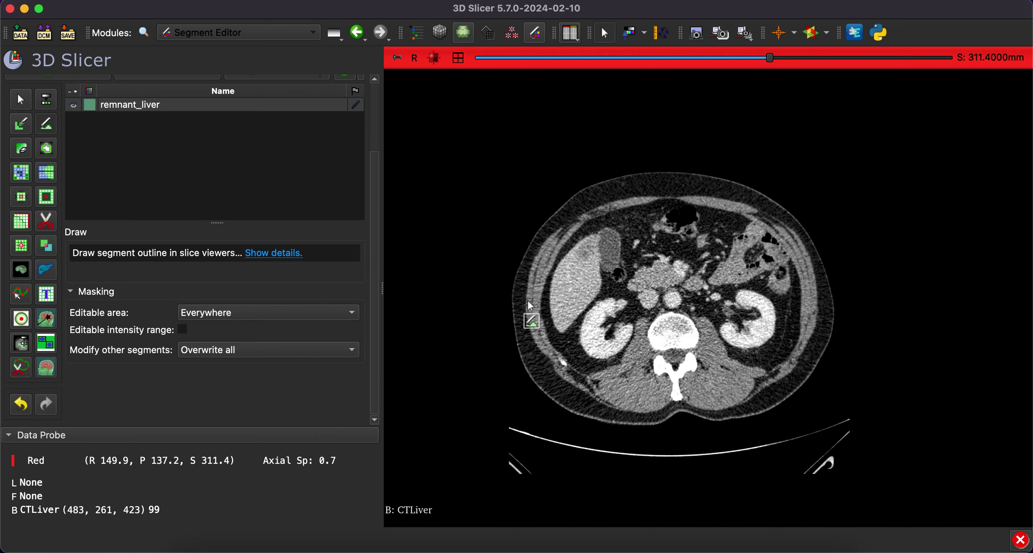
scroll(528, 302, down, 17)
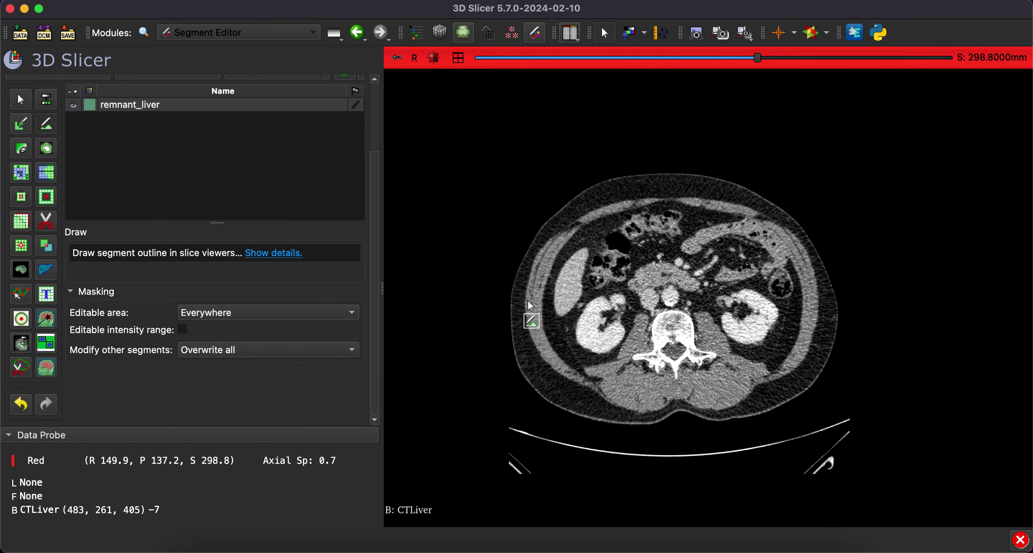
scroll(528, 302, down, 10)
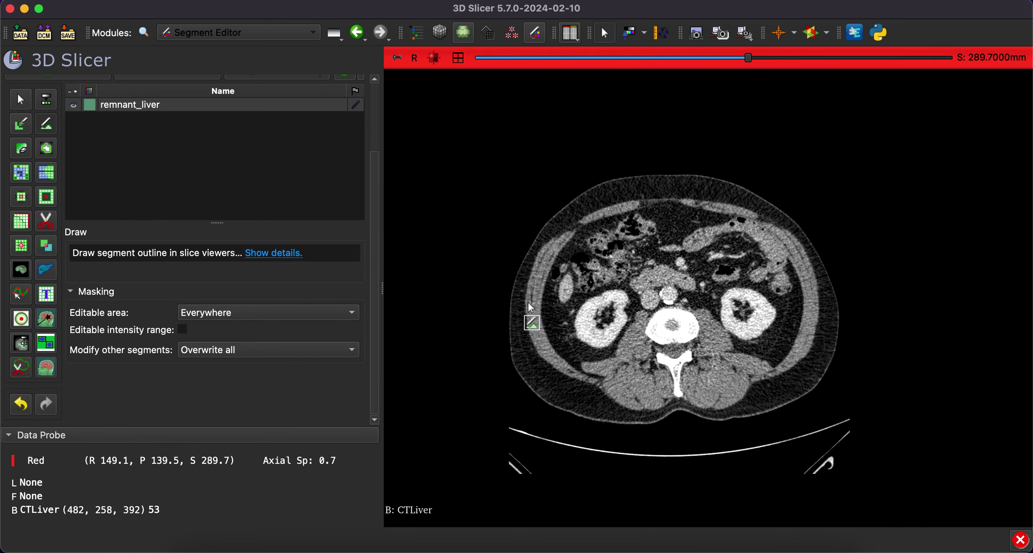
mouse_move(528, 302)
mouse_down()
mouse_move(648, 307)
mouse_move(701, 415)
mouse_move(448, 336)
mouse_move(534, 300)
mouse_up()
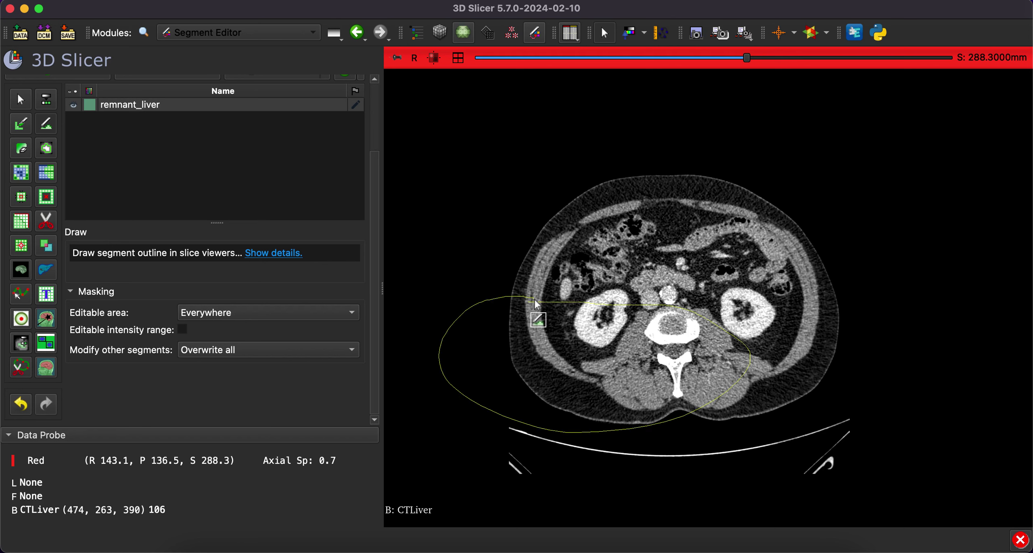
right_click(573, 423)
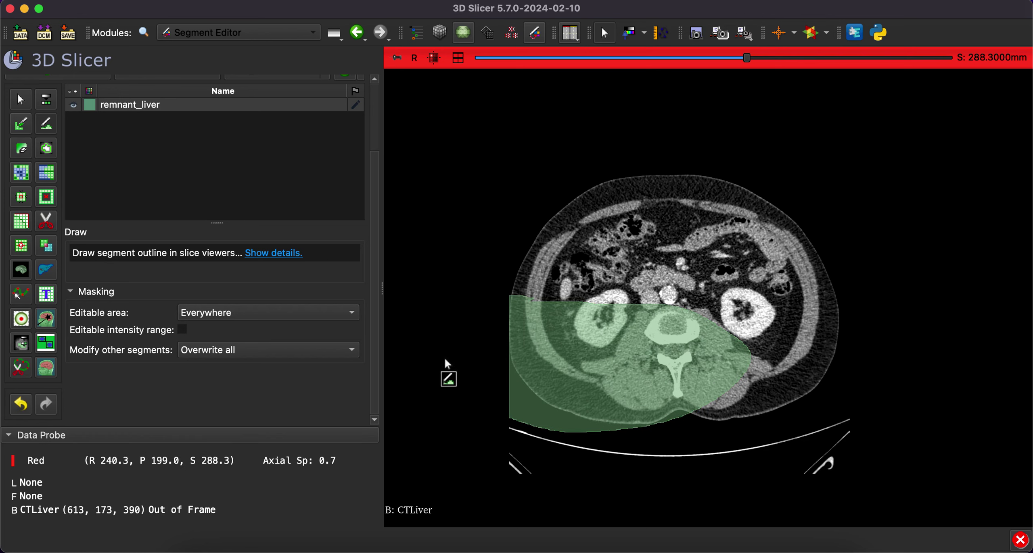
Generate a Fill between slices preview that interpolates remnant_liver between the drawn axial slices.
click(52, 177)
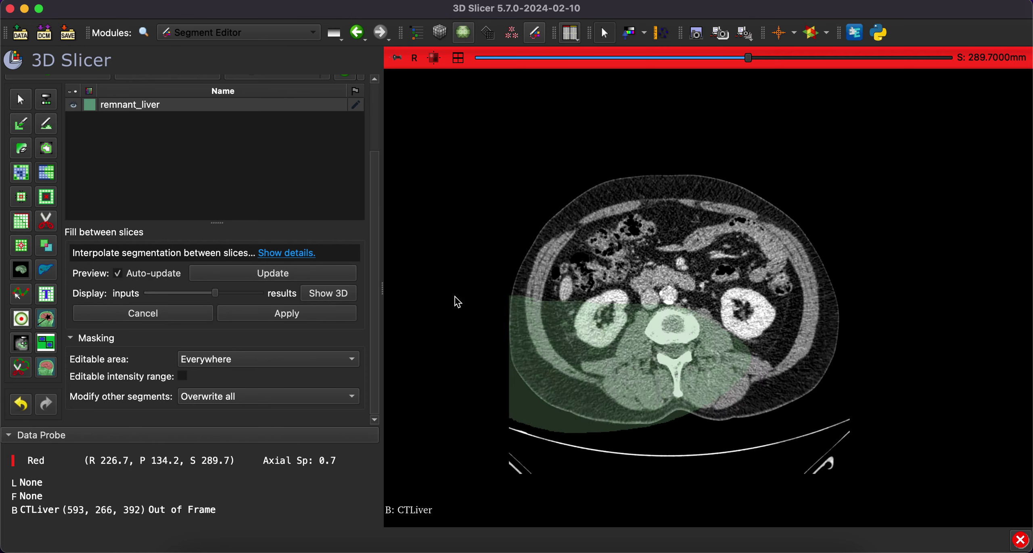
Examine the interpolated remnant_liver preview on the axial slices from S 289.7 mm up through the top of the liver.
scroll(457, 302, up, 15)
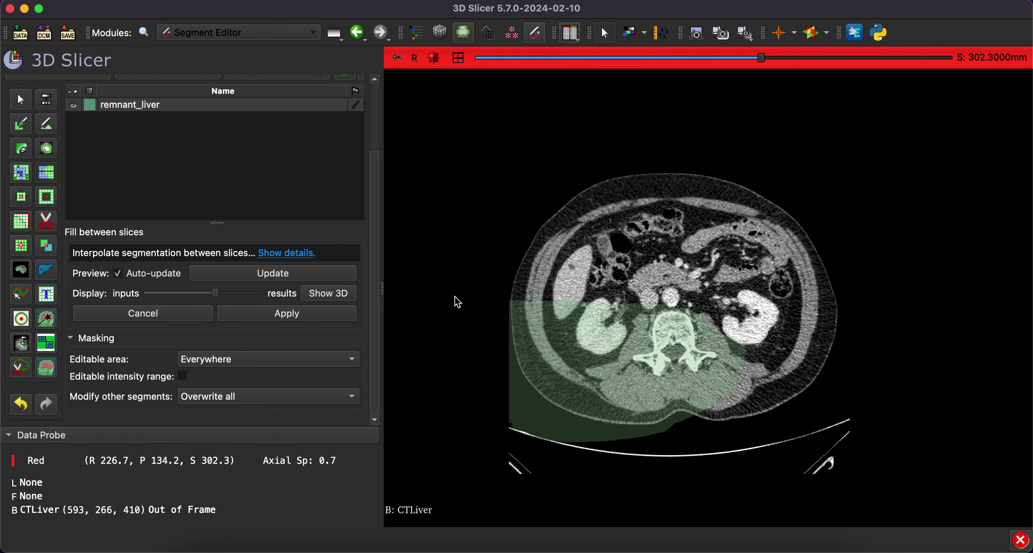
scroll(458, 302, up, 17)
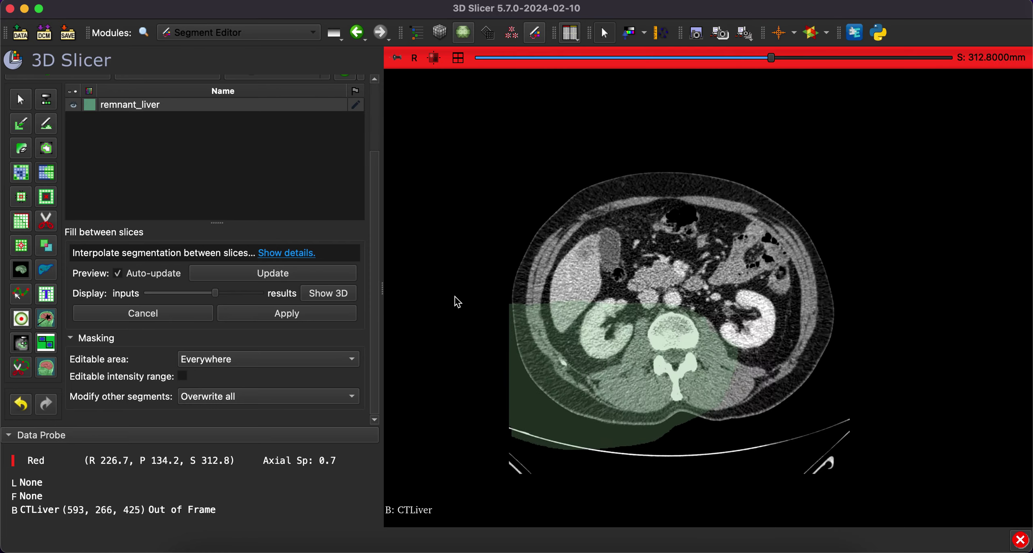
scroll(457, 302, up, 16)
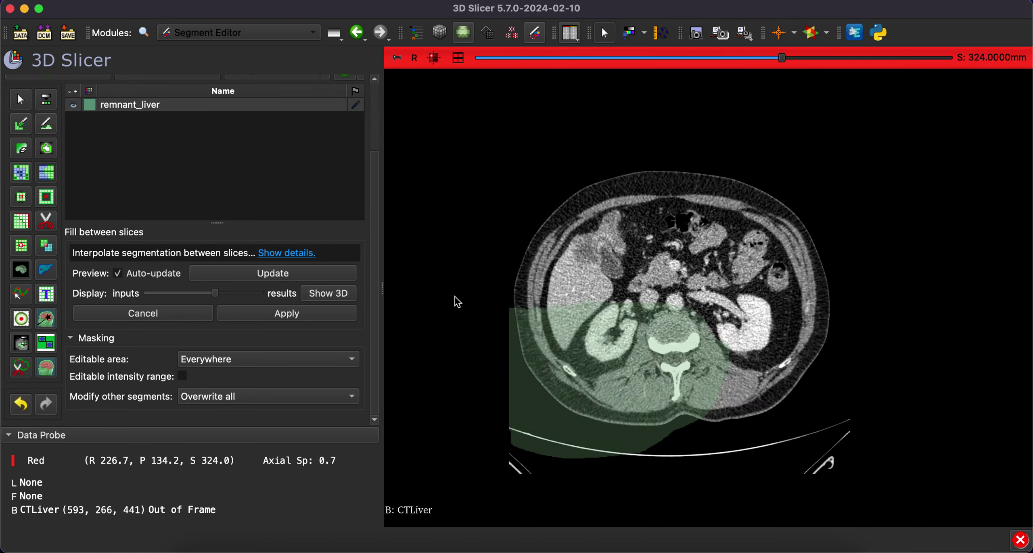
scroll(457, 301, up, 16)
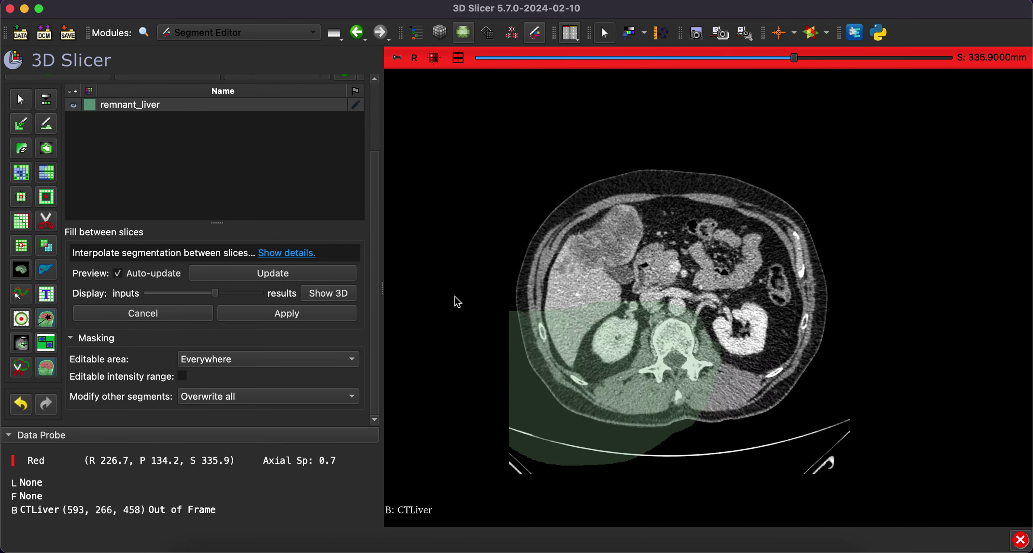
scroll(457, 302, up, 16)
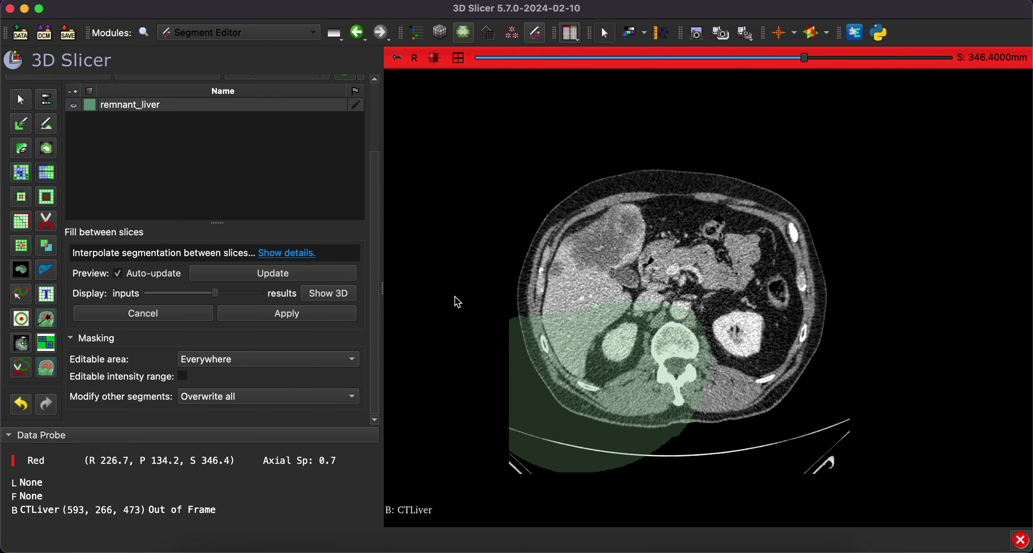
scroll(457, 302, up, 16)
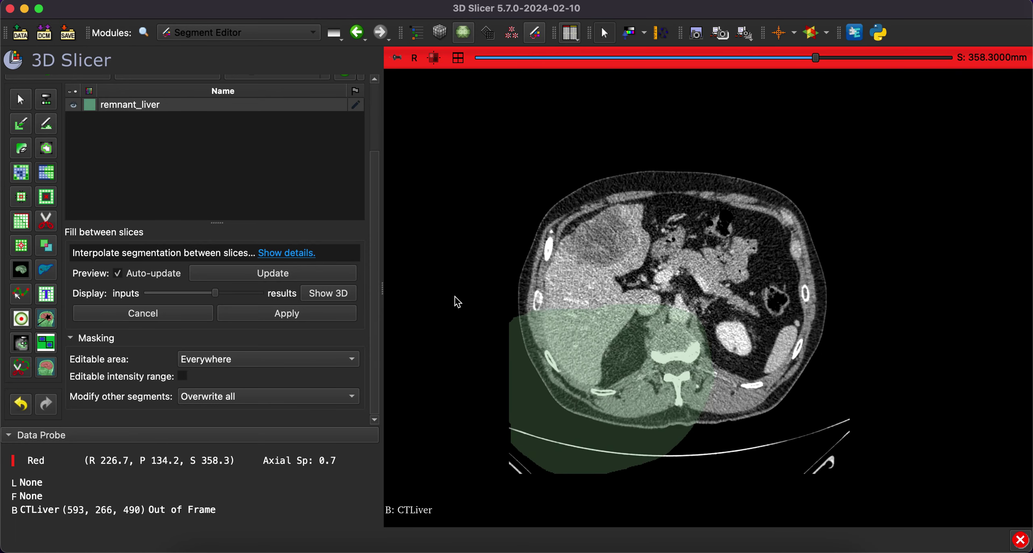
scroll(457, 302, up, 17)
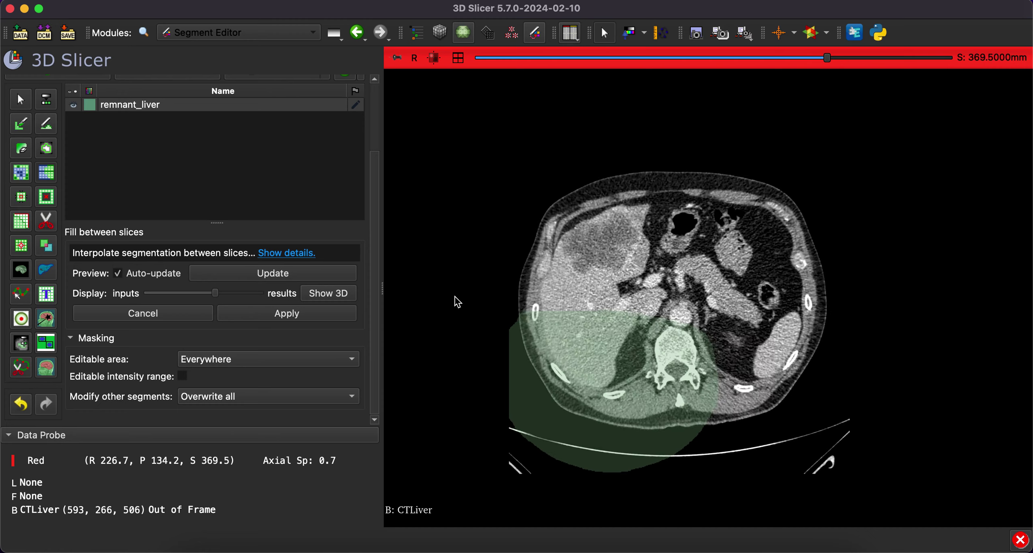
scroll(457, 301, up, 17)
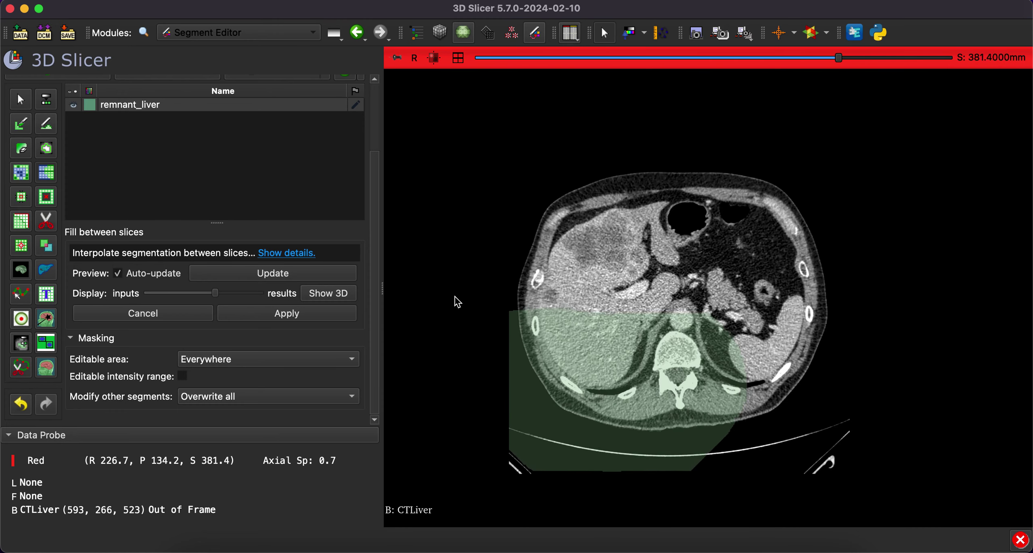
scroll(457, 301, up, 17)
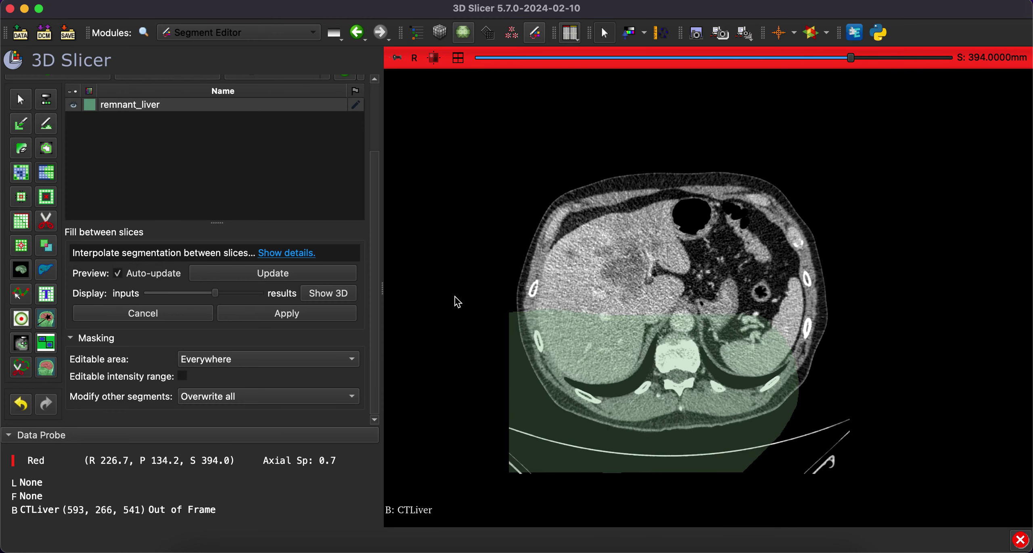
scroll(562, 344, up, 17)
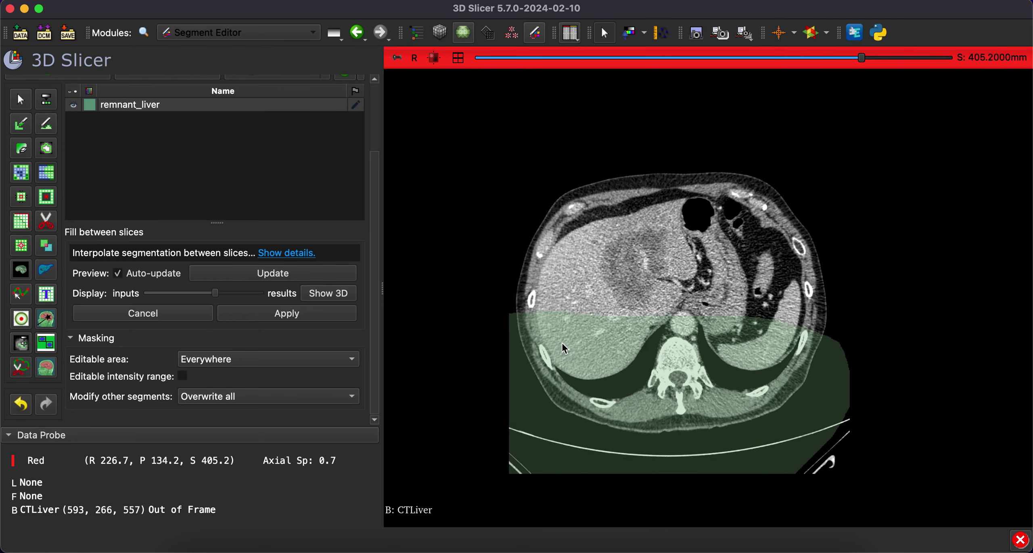
scroll(562, 344, up, 15)
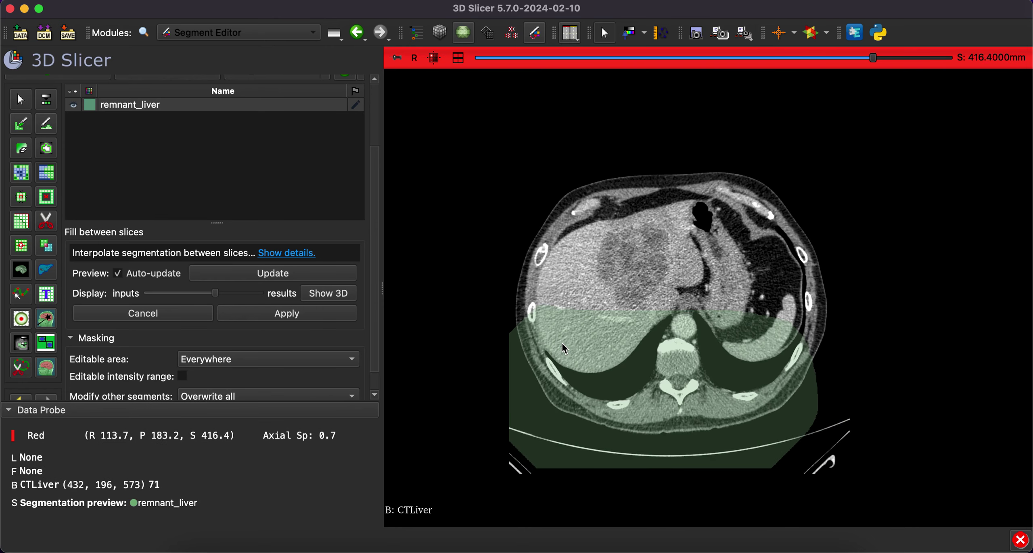
scroll(562, 343, up, 16)
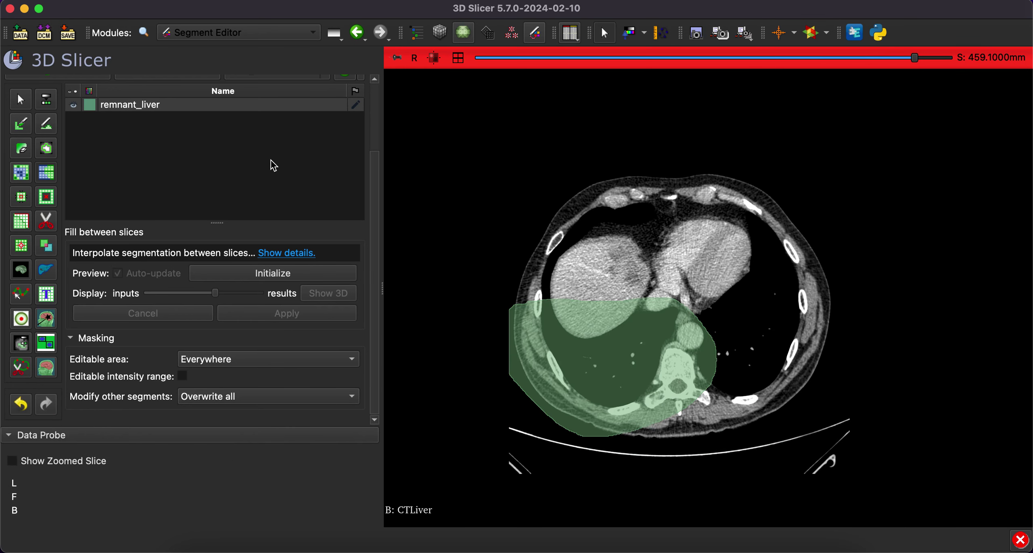
Run Total Segmentator on CTLiver with the total task and Fast enabled, outputting to a new segmentation.
click(240, 34)
click(261, 32)
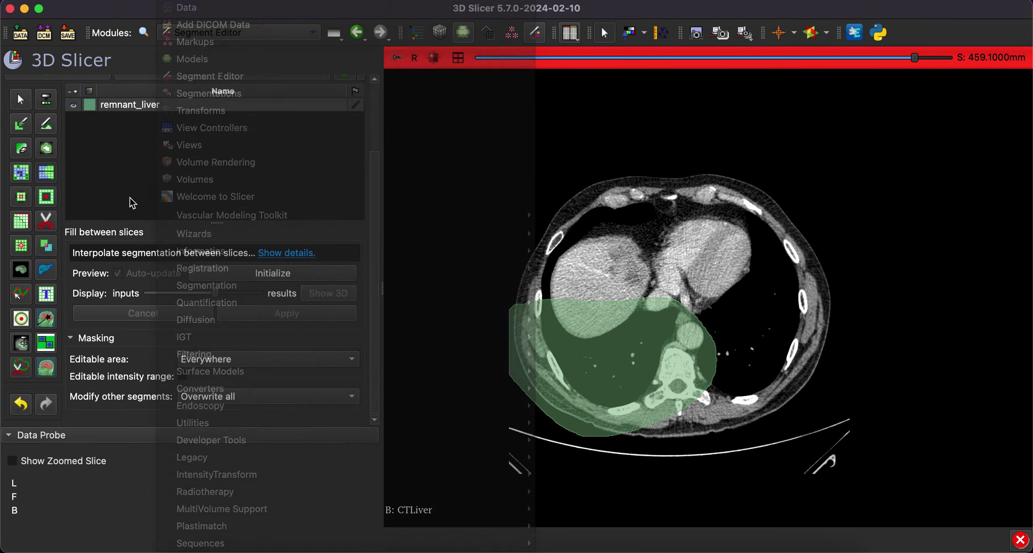
click(262, 34)
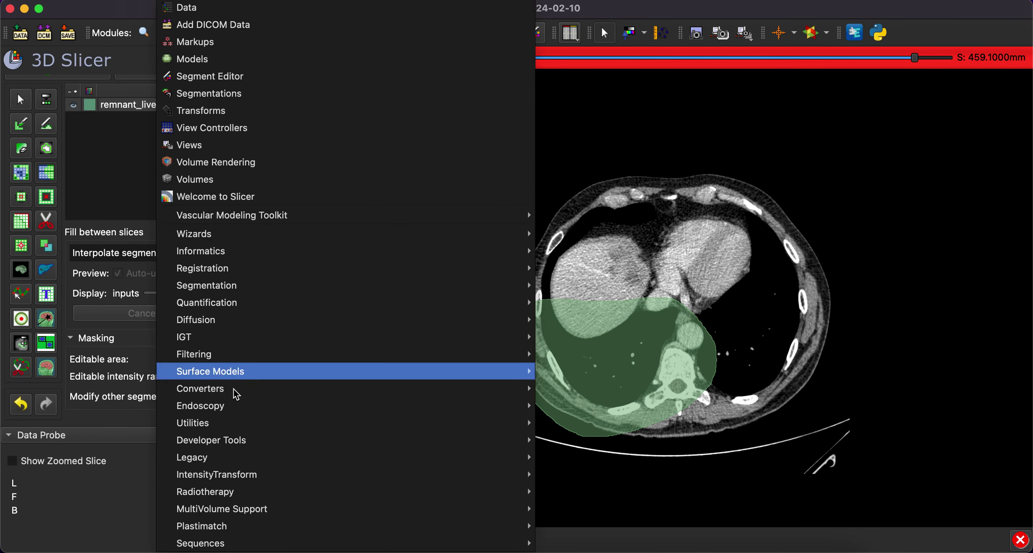
mouse_move(241, 293)
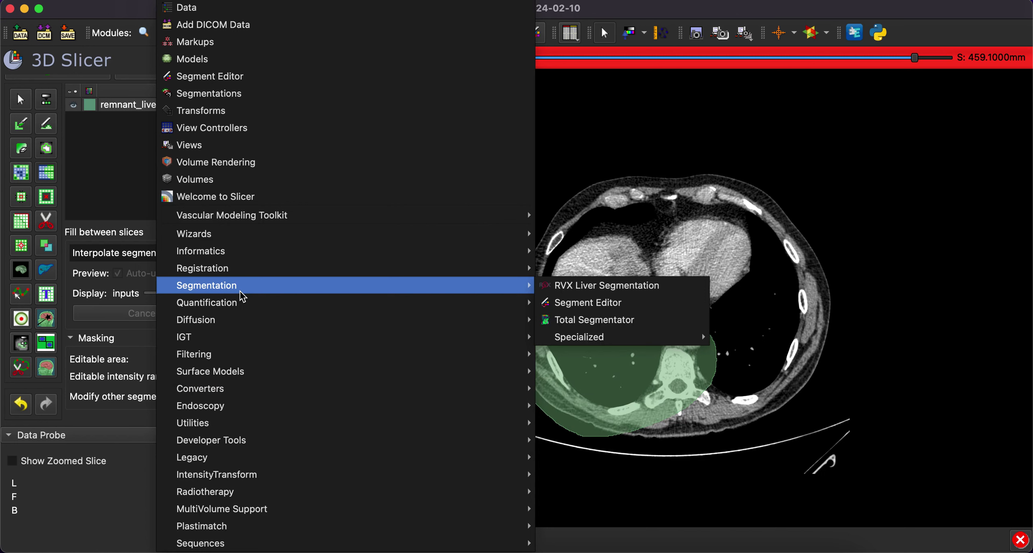
click(622, 327)
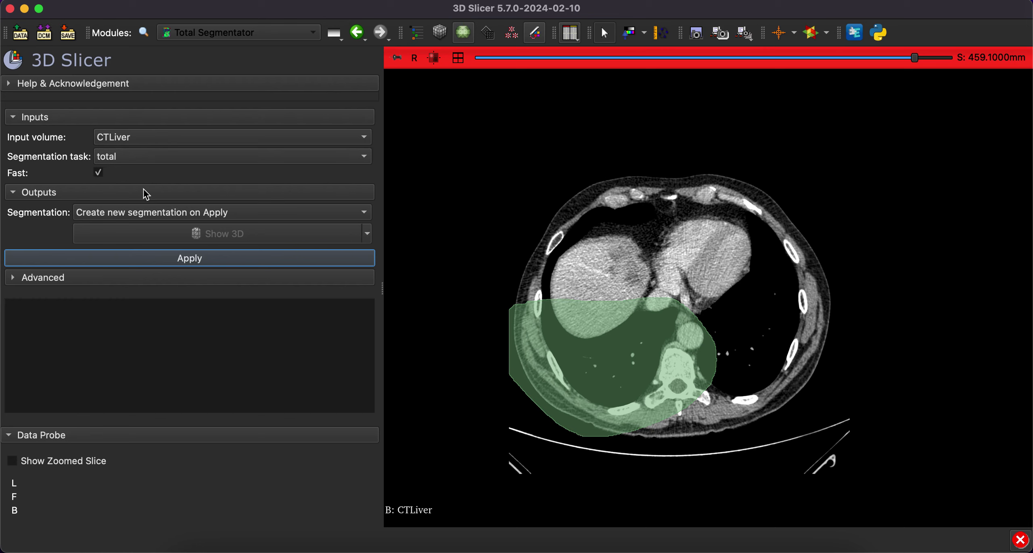
click(248, 220)
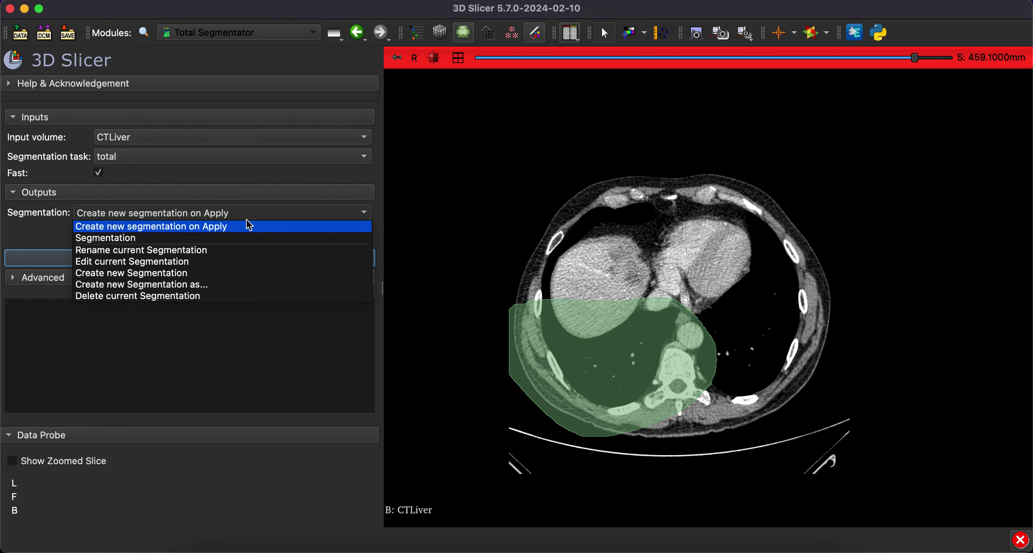
click(213, 227)
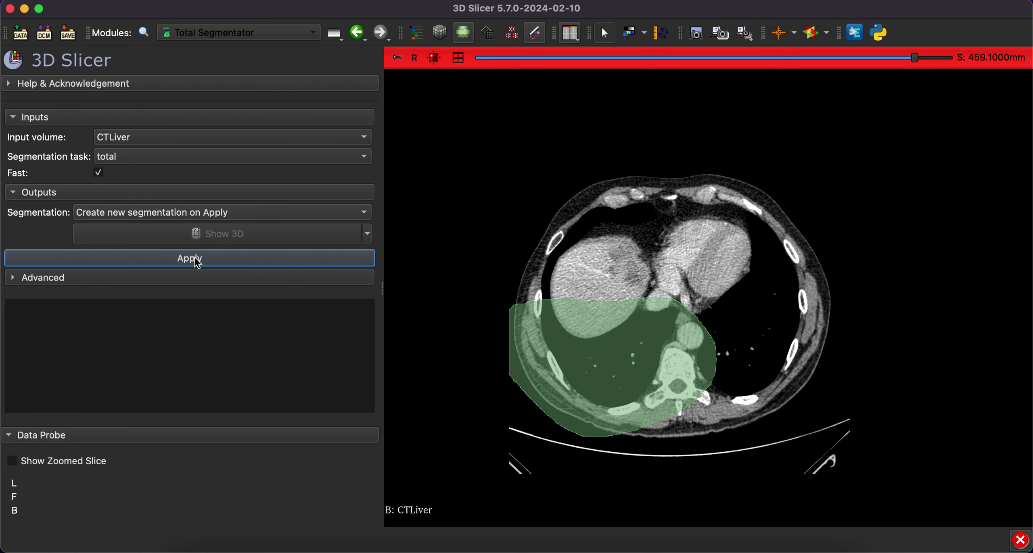
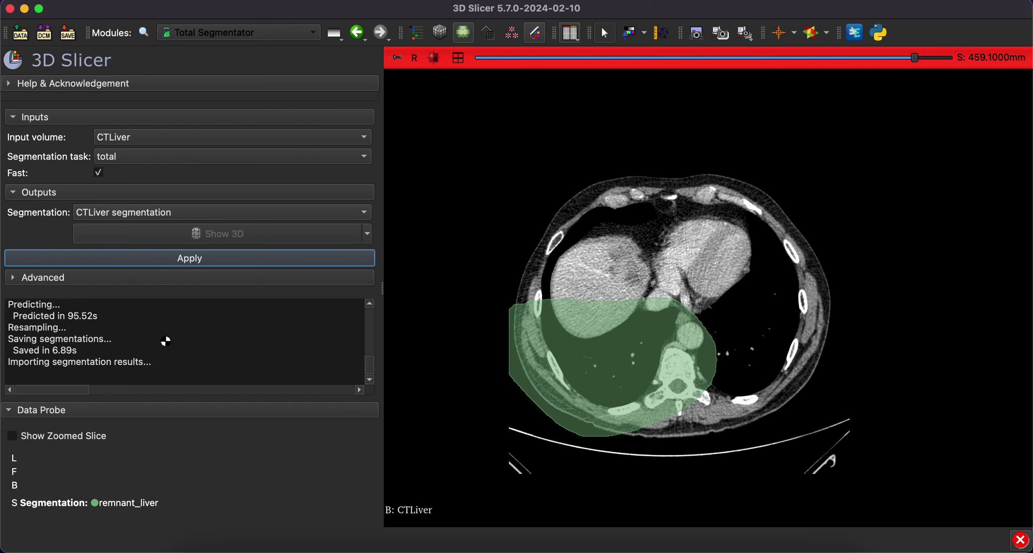
Examine the automatic organ segmentation against remnant_liver on the axial slices between about S 476 mm and S 379 mm.
scroll(672, 313, up, 5)
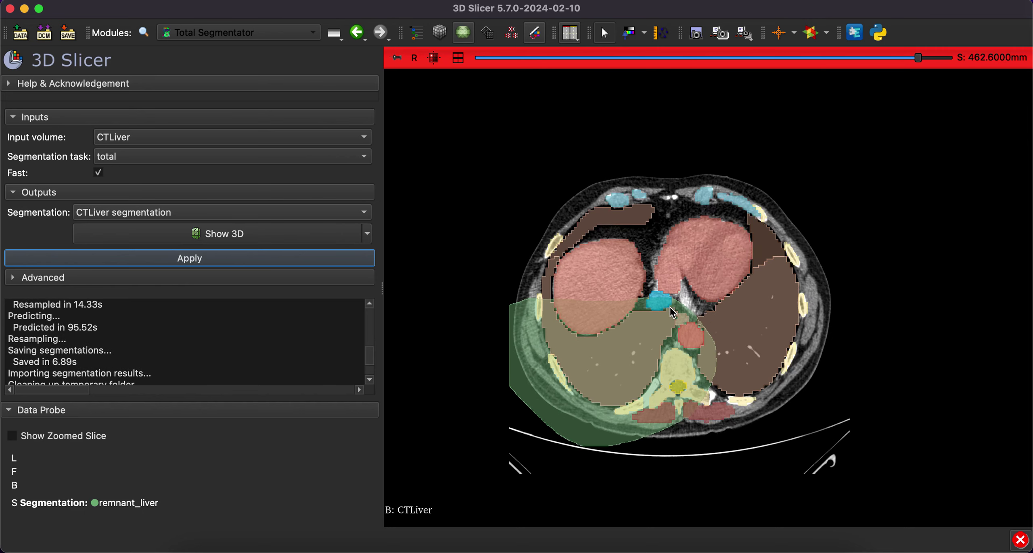
scroll(672, 312, up, 10)
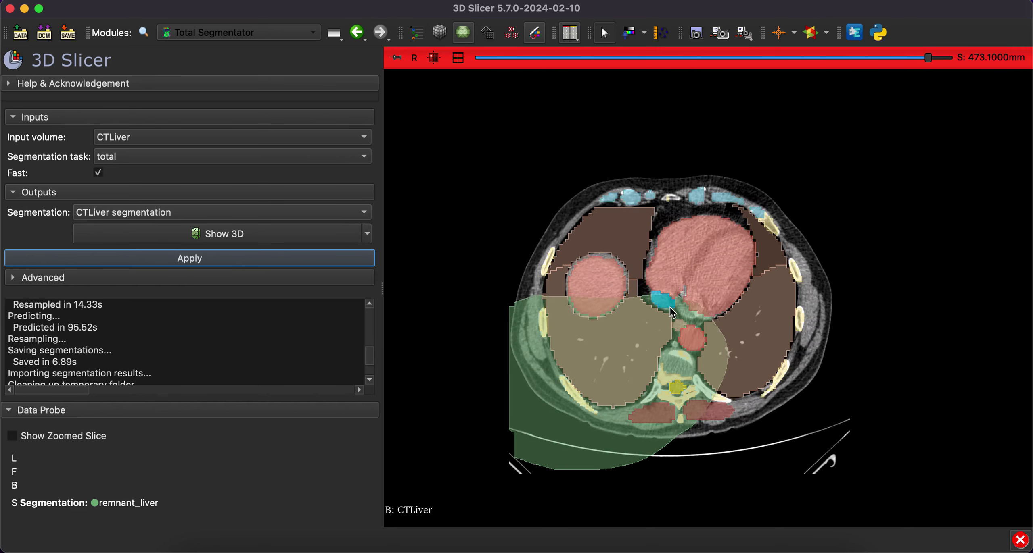
scroll(672, 312, down, 3)
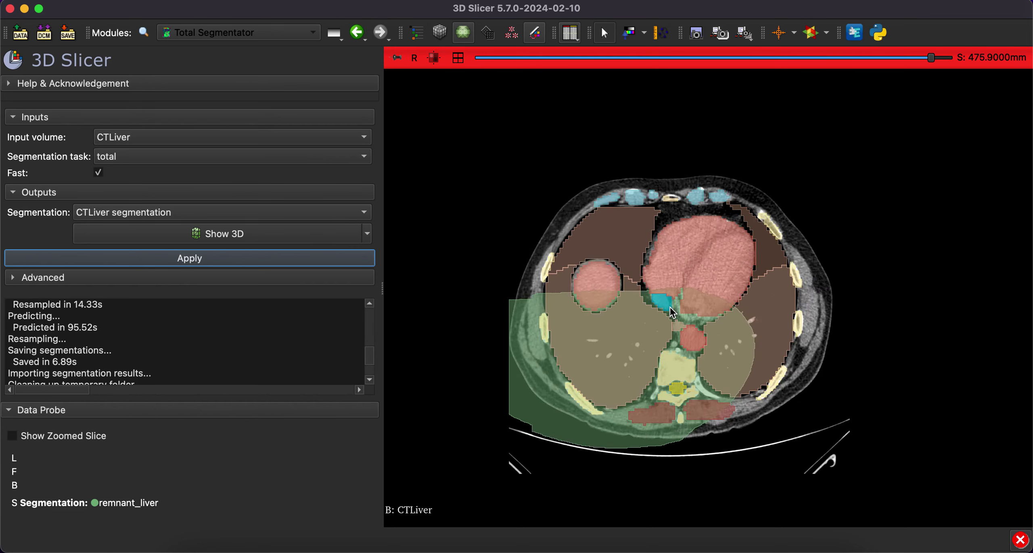
scroll(672, 313, down, 12)
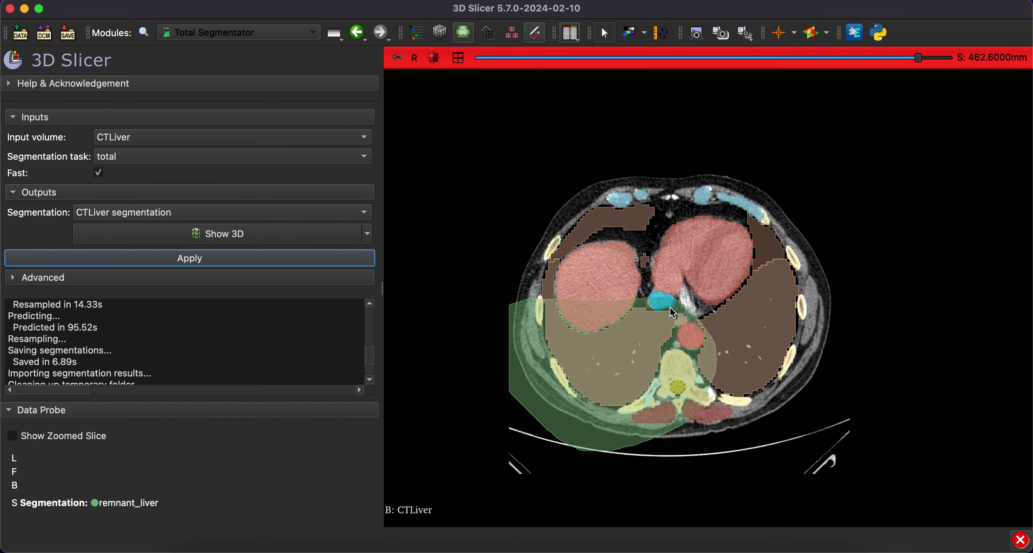
scroll(672, 313, down, 11)
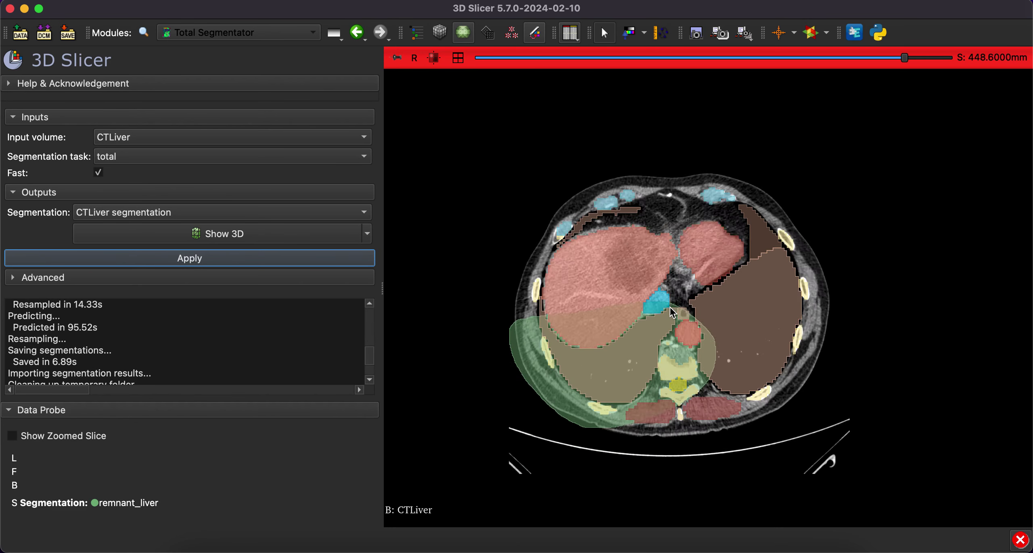
scroll(672, 313, down, 11)
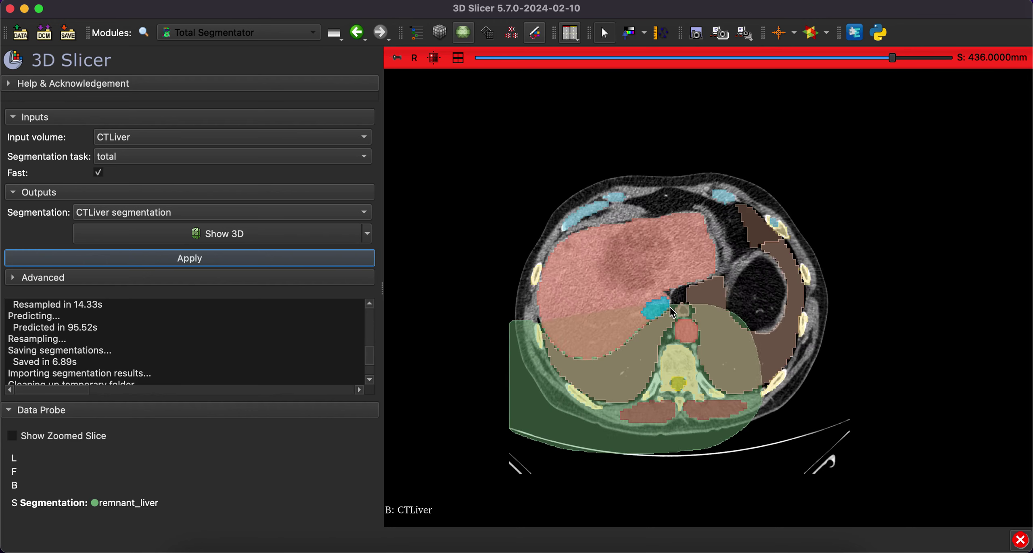
scroll(671, 313, down, 5)
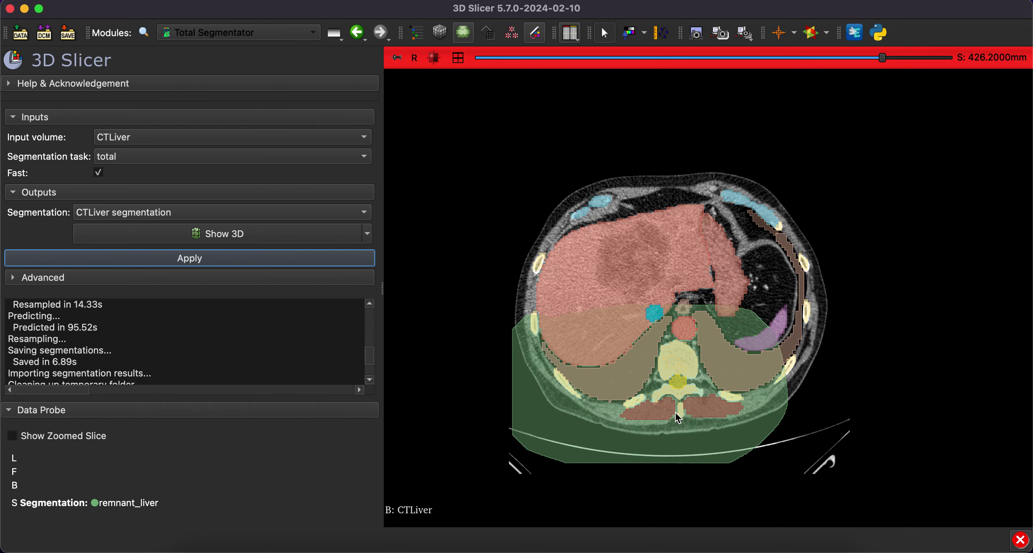
scroll(657, 406, down, 8)
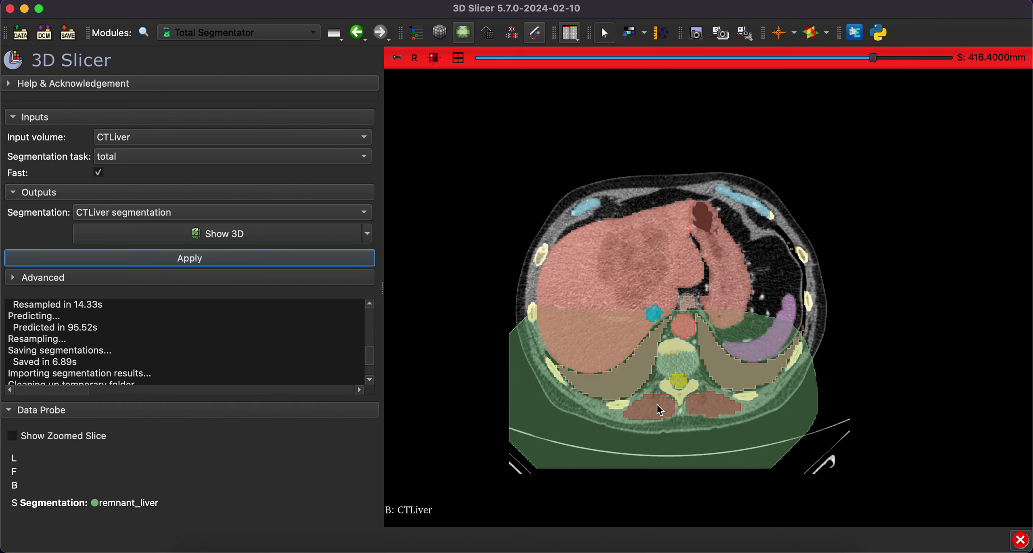
scroll(660, 409, down, 10)
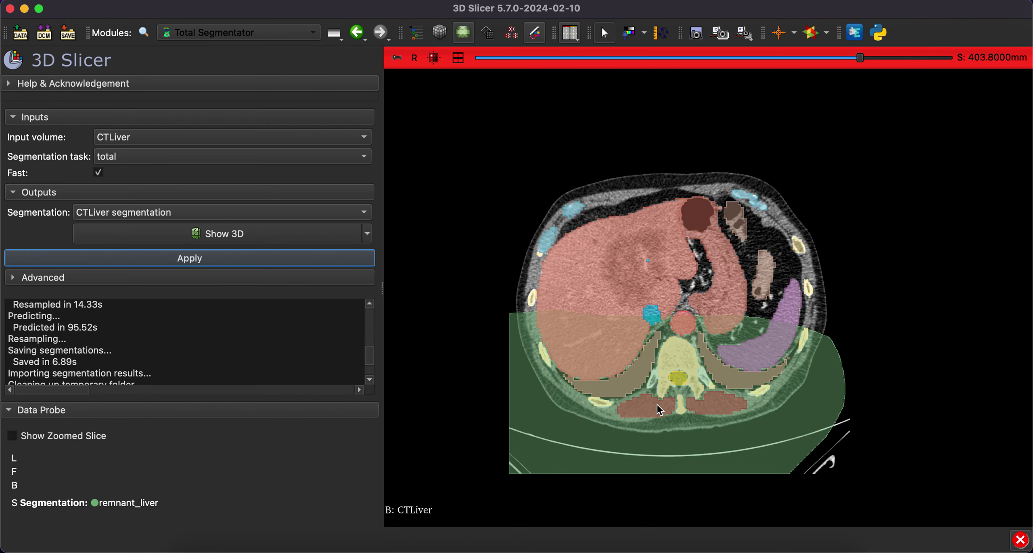
scroll(660, 409, down, 10)
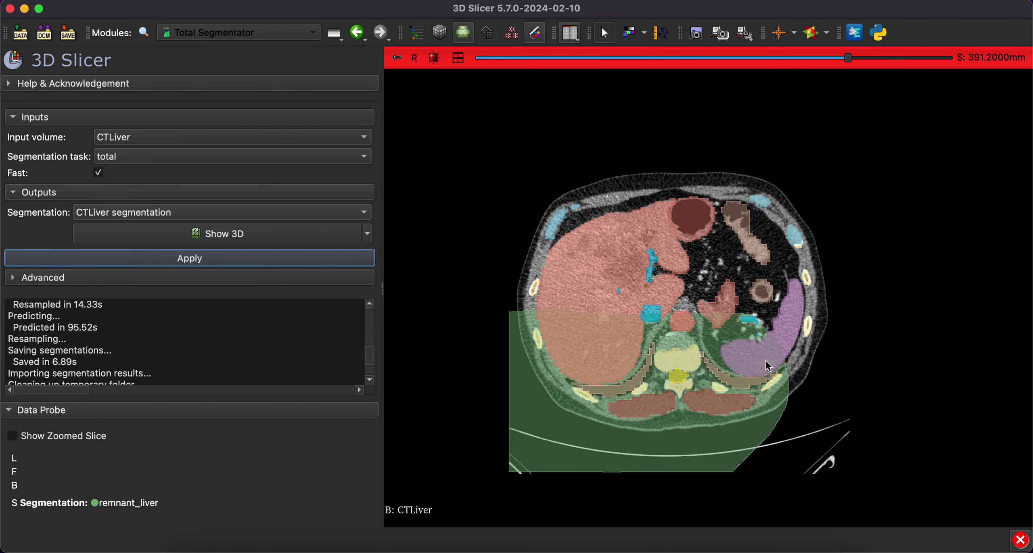
scroll(766, 366, down, 10)
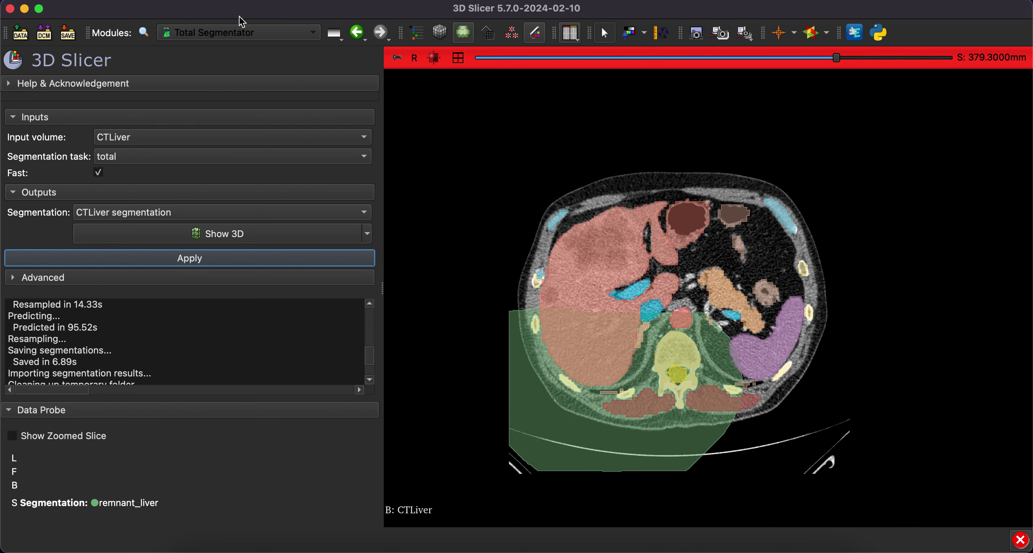
In the Data module, move the liver segment from CTLiver segmentation into Segmentation alongside remnant_liver.
click(238, 37)
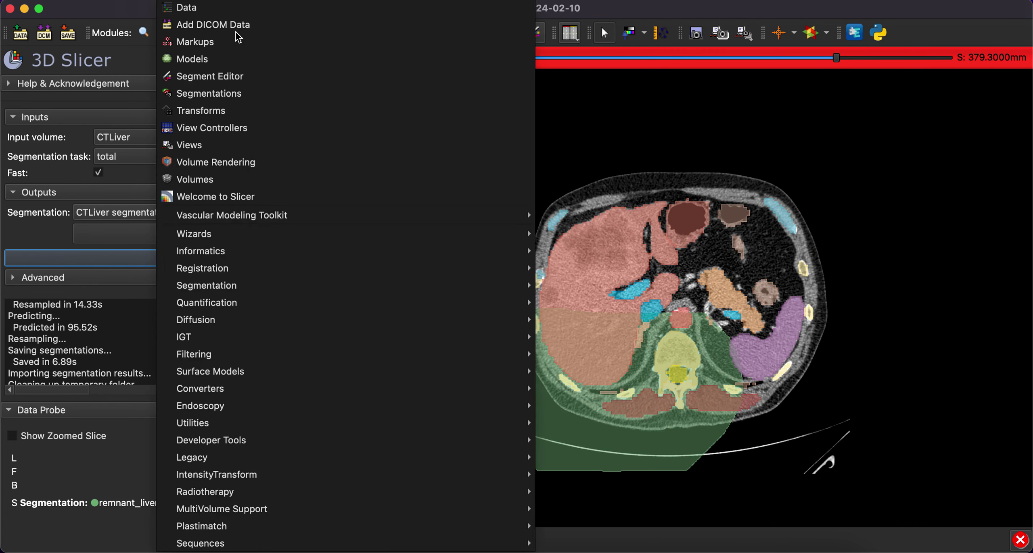
click(129, 76)
click(228, 37)
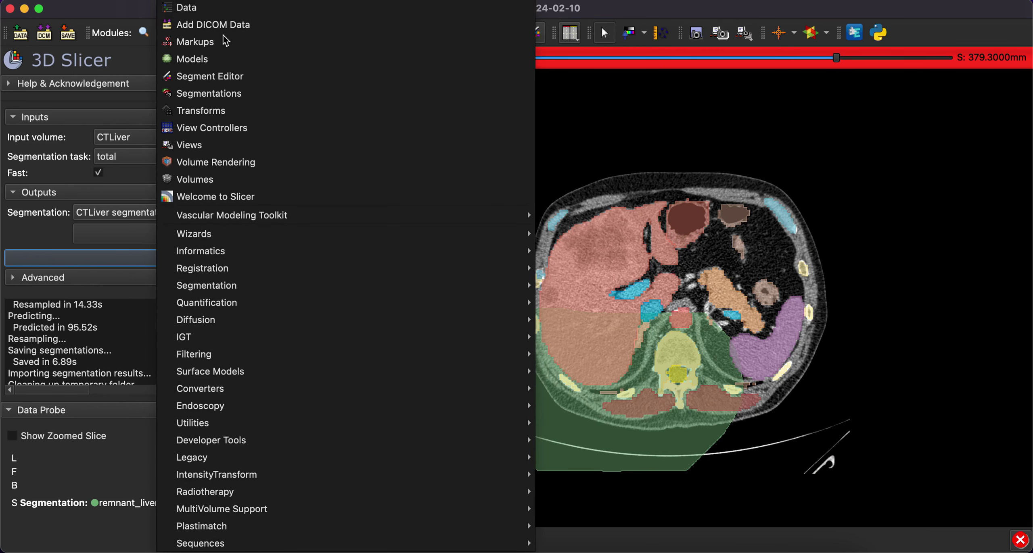
click(220, 8)
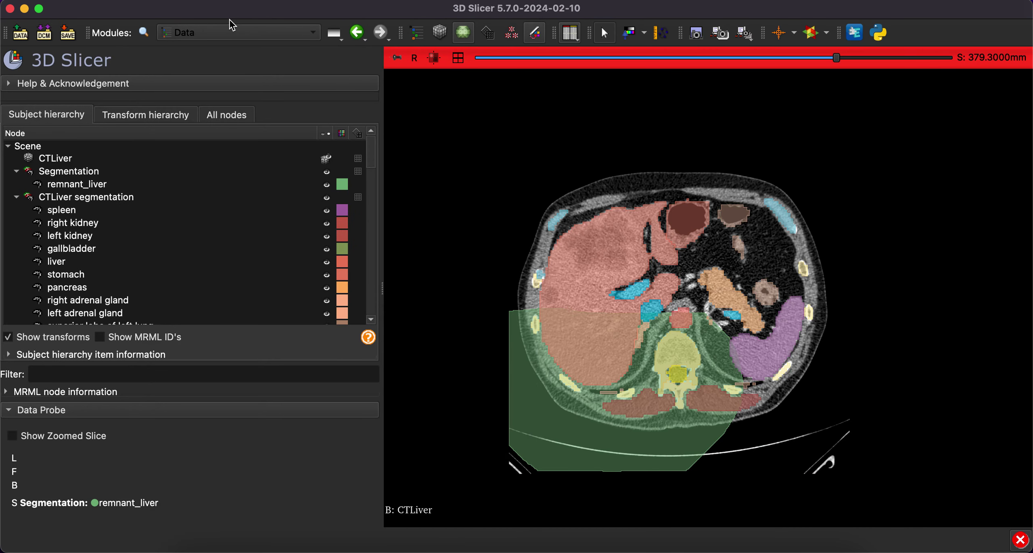
click(74, 262)
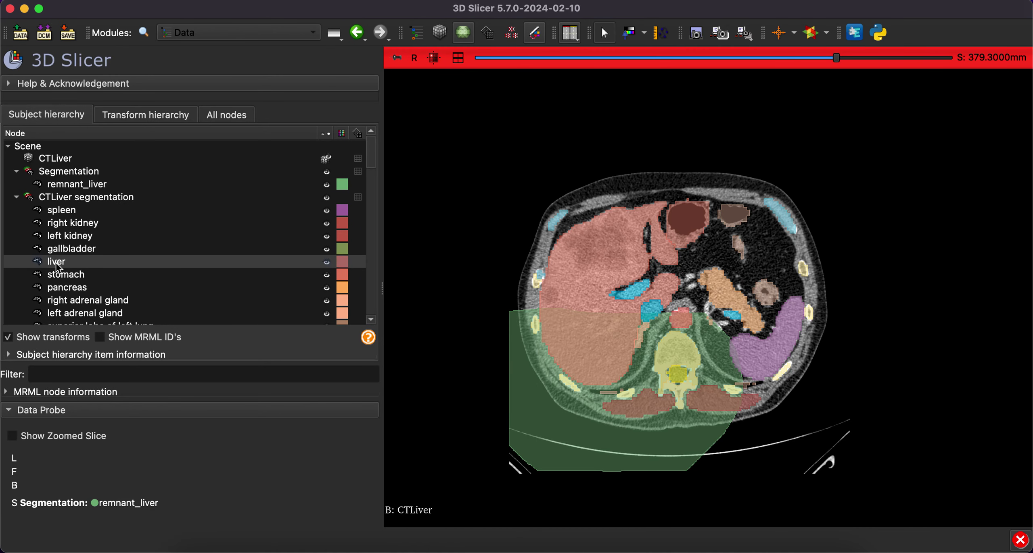
drag(58, 267, 76, 186)
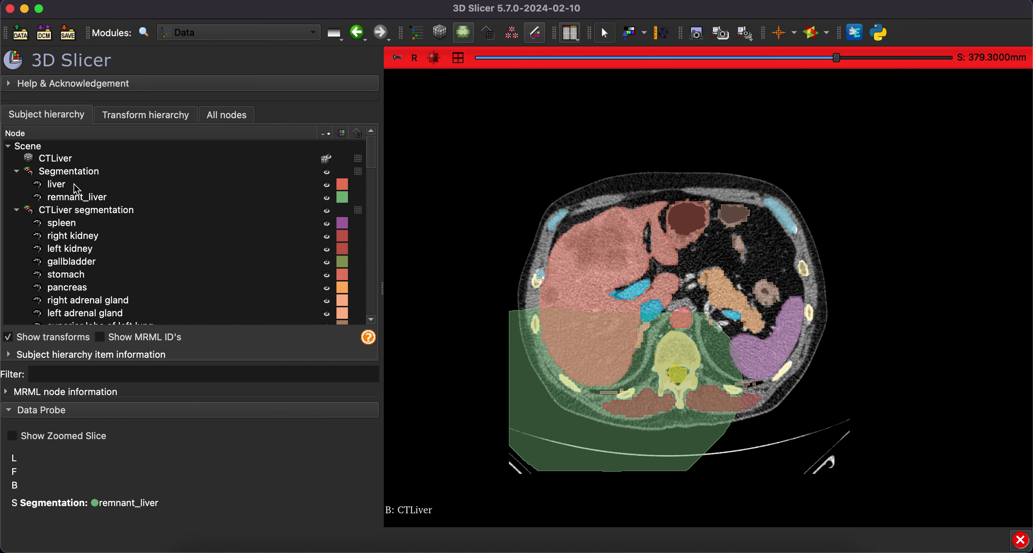
Switch to the Segment Editor and open the Logical operators effect for remnant_liver in Segmentation.
click(74, 185)
click(75, 197)
click(71, 185)
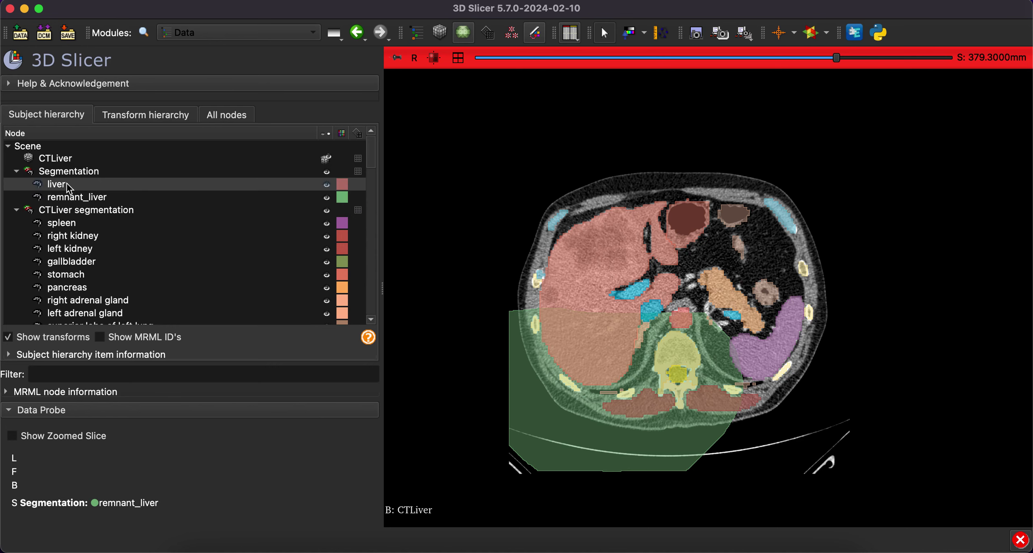
click(213, 40)
click(144, 53)
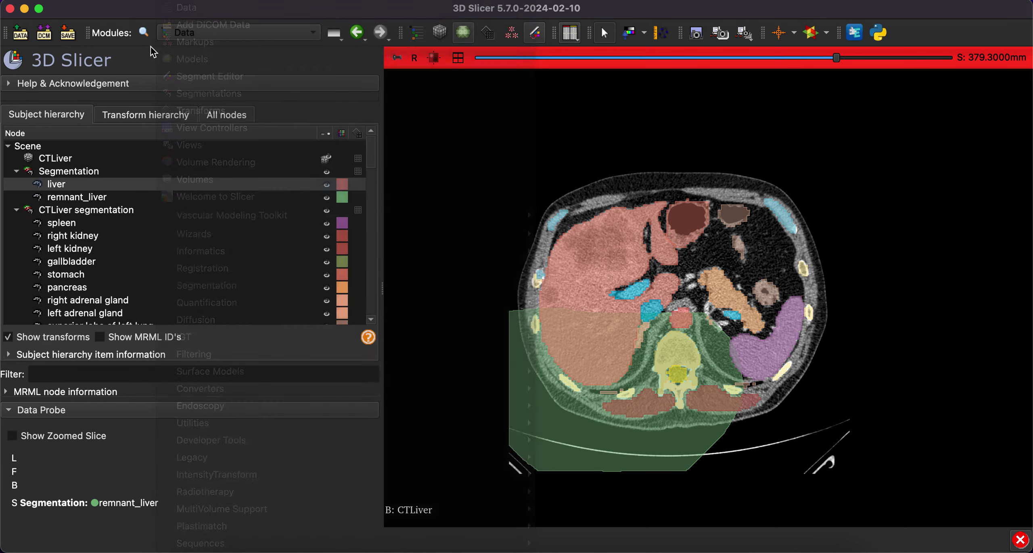
click(197, 26)
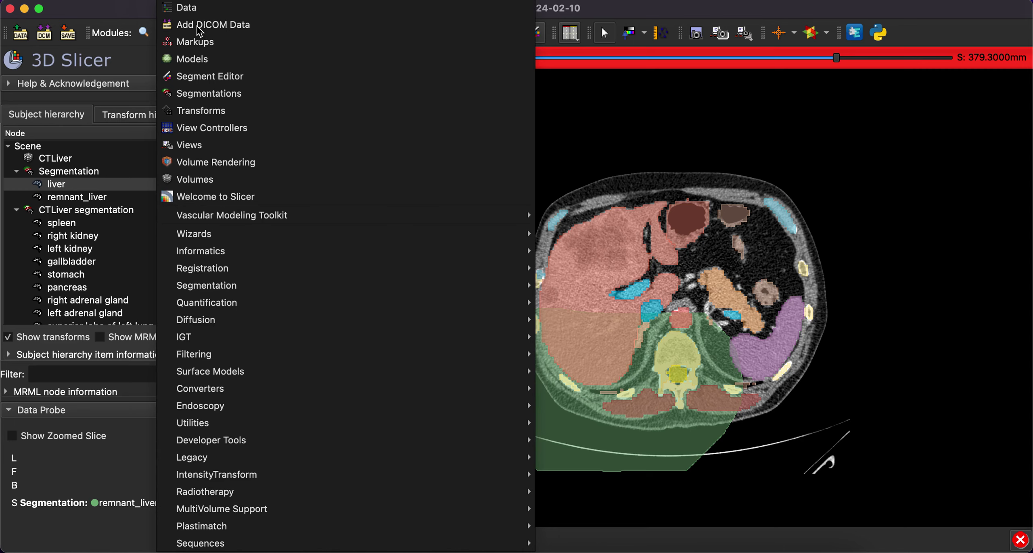
click(213, 76)
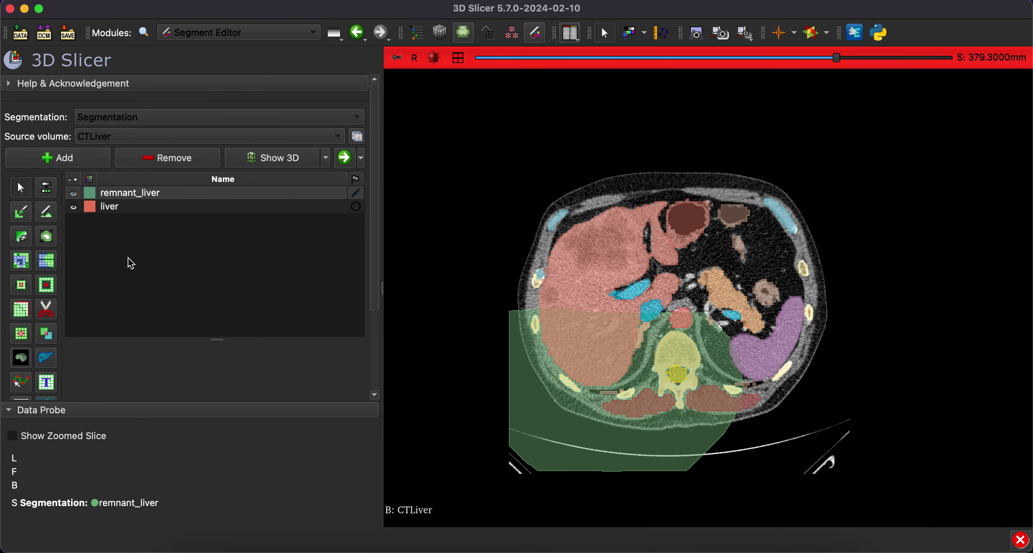
scroll(129, 262, down, 3)
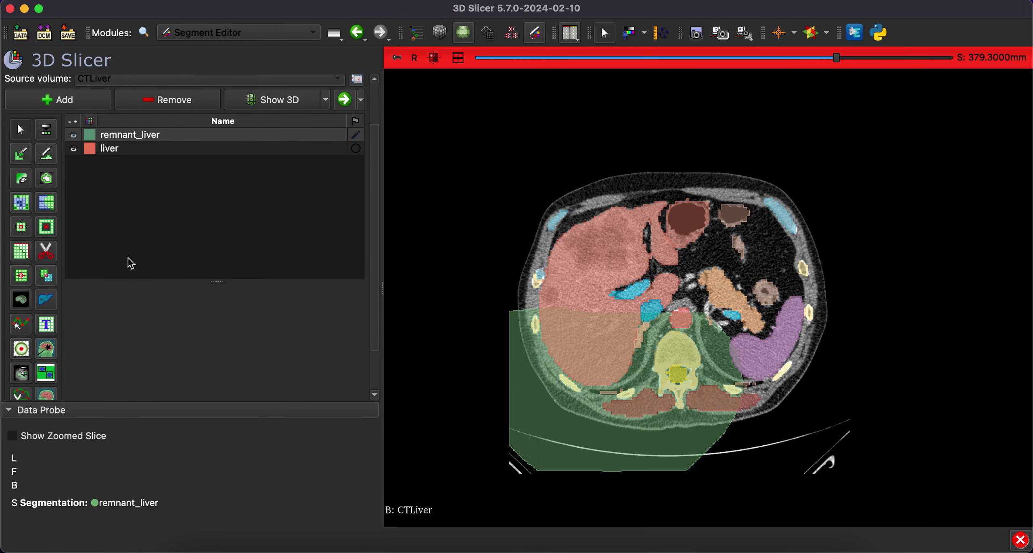
click(53, 278)
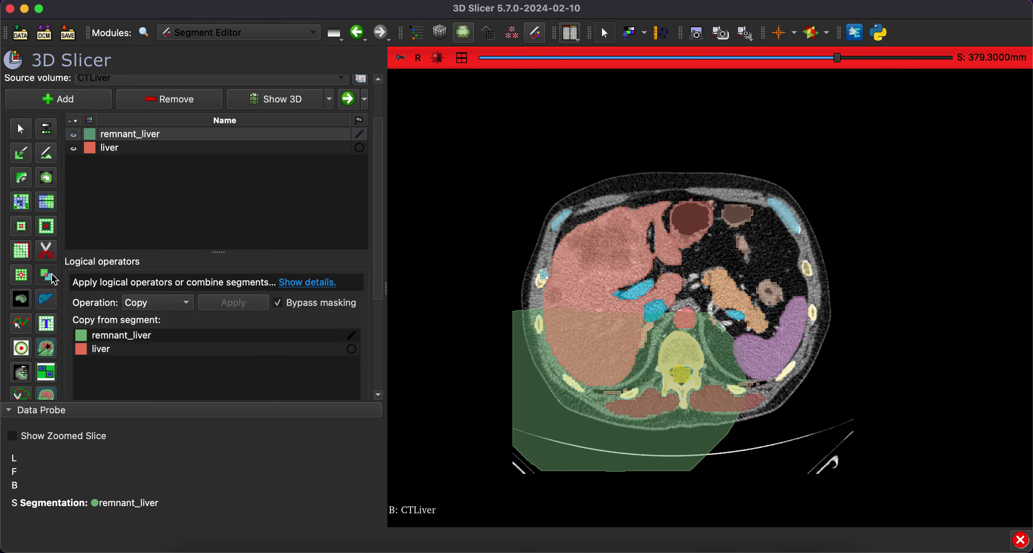
Intersect remnant_liver with the liver segment, keeping Bypass masking on.
scroll(192, 253, down, 1)
scroll(192, 252, up, 1)
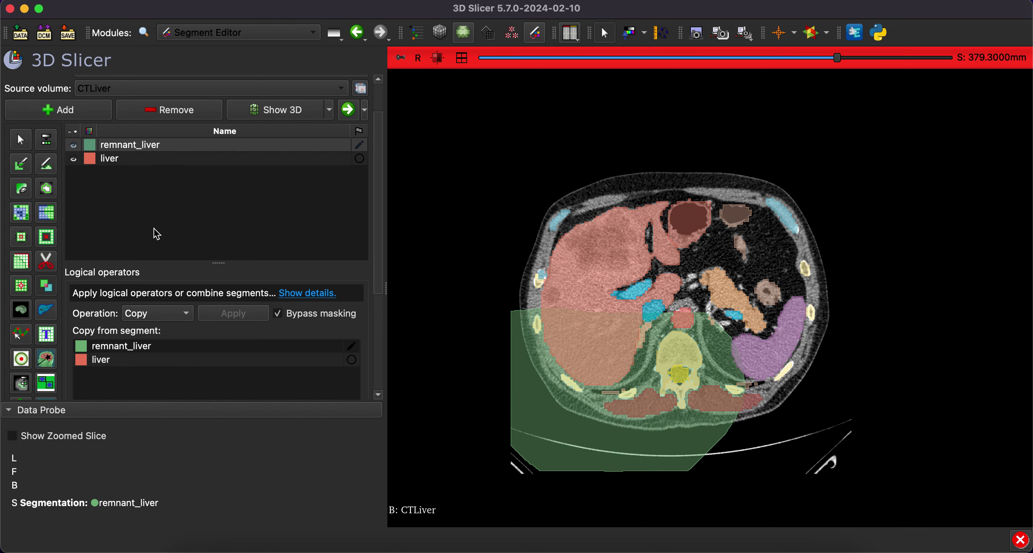
scroll(155, 232, down, 5)
click(163, 216)
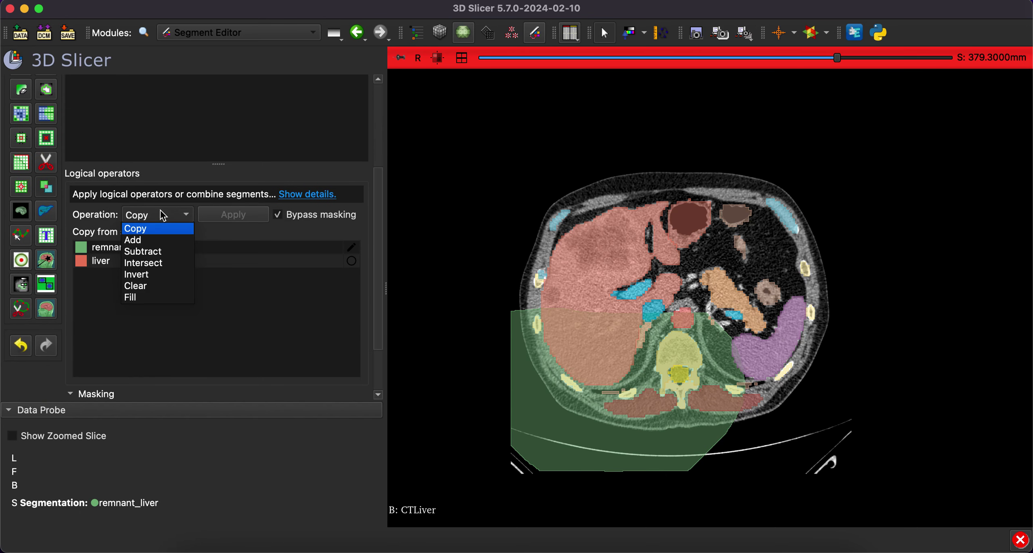
click(161, 269)
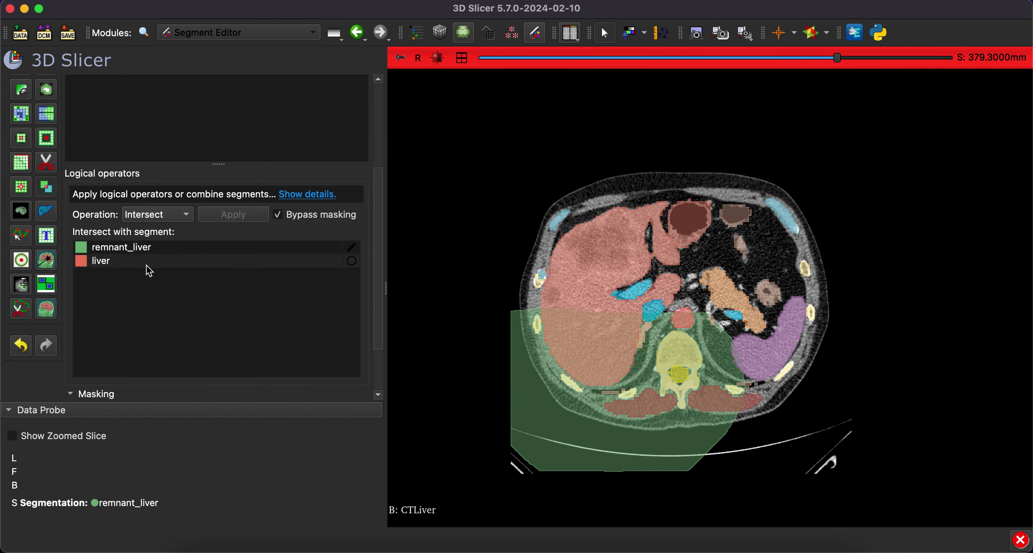
click(124, 265)
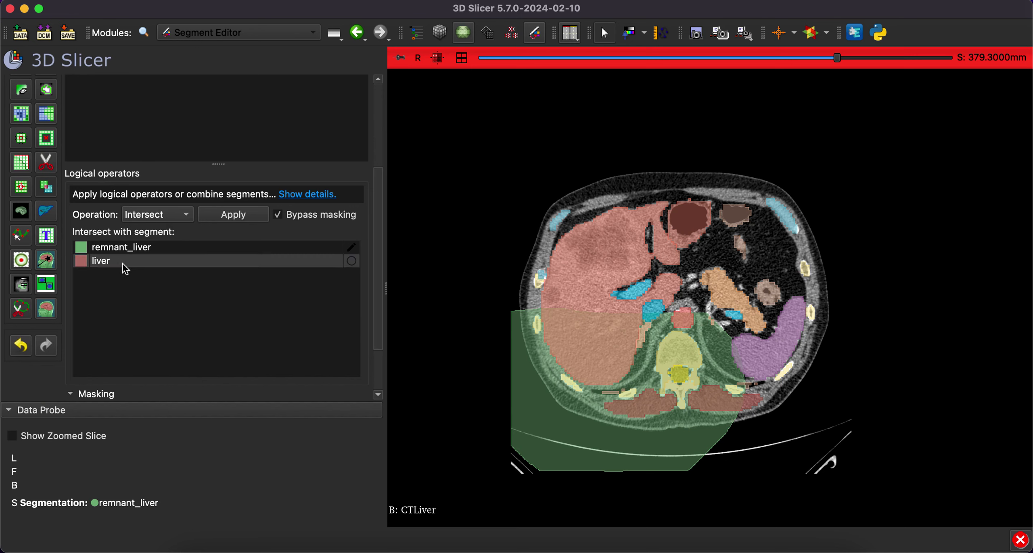
scroll(146, 337, down, 5)
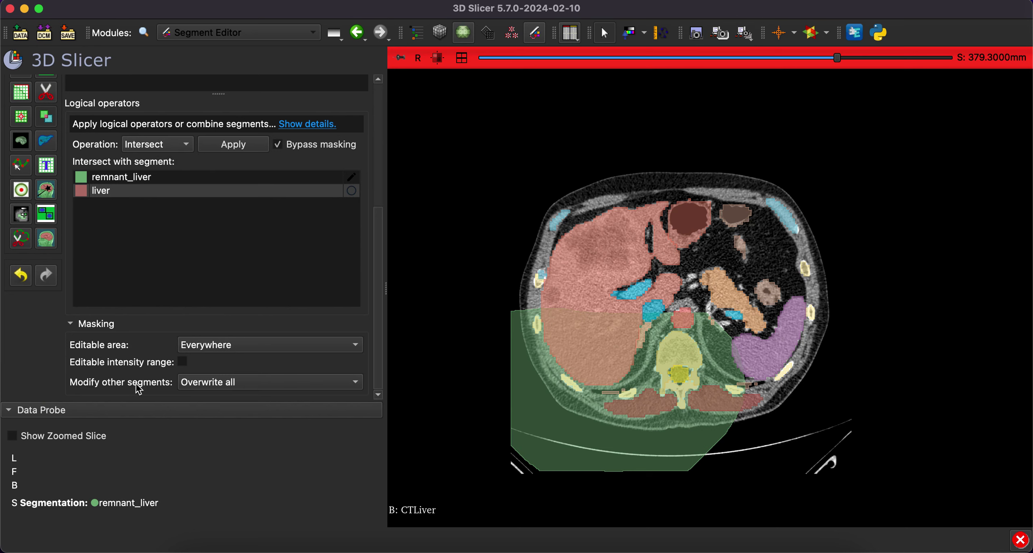
scroll(239, 238, up, 5)
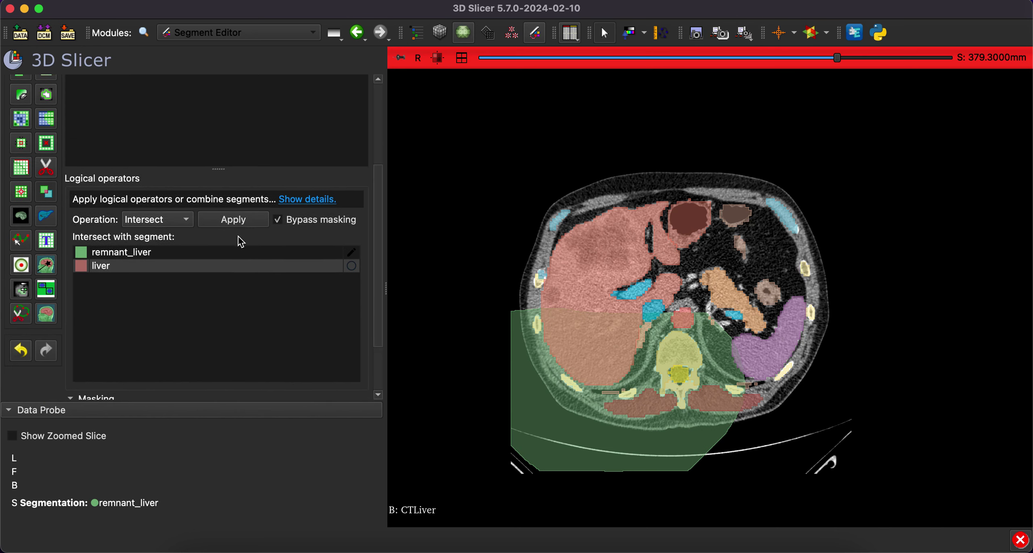
click(233, 225)
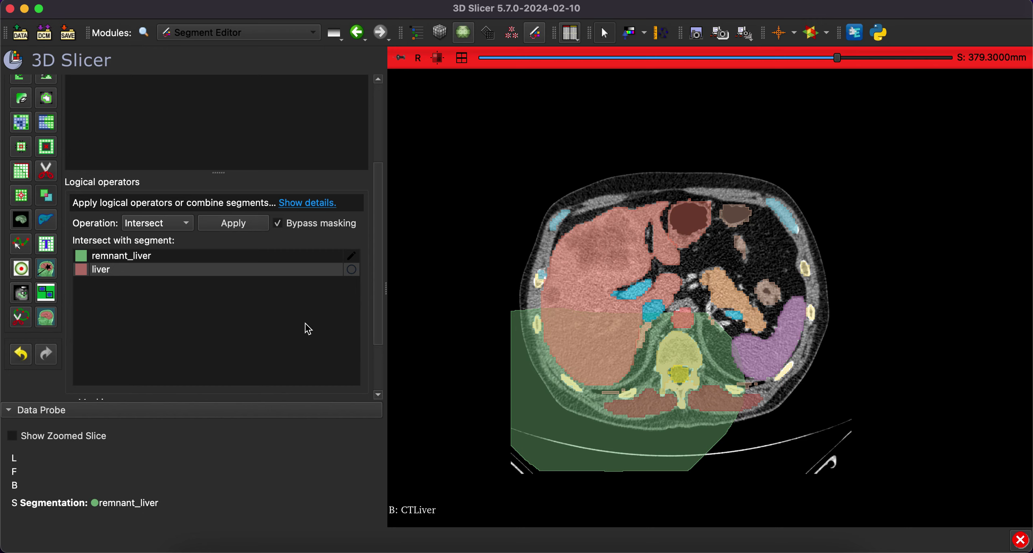
Examine the intersected remnant_liver against the liver on the axial slices between about S 366 mm and S 388 mm.
scroll(576, 355, down, 8)
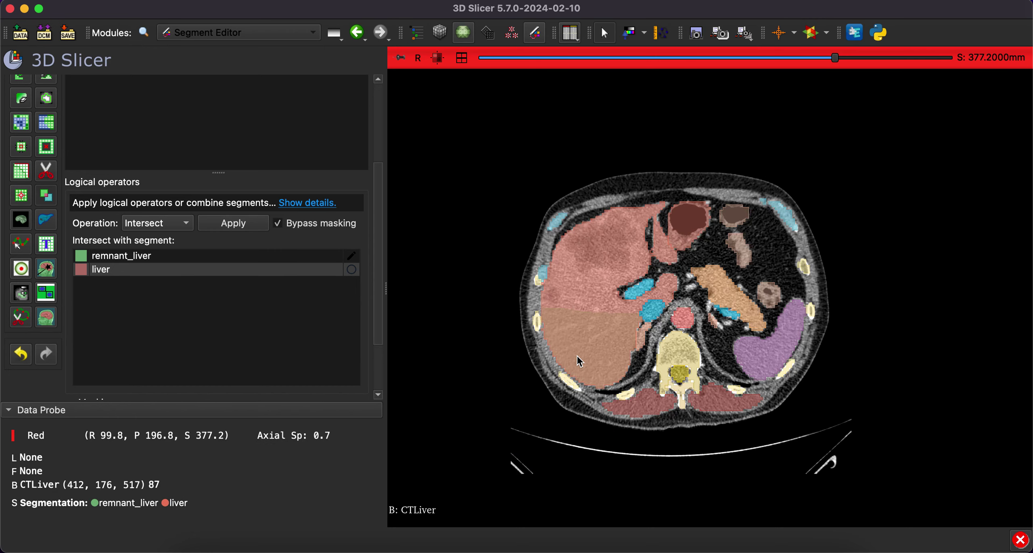
scroll(580, 362, down, 8)
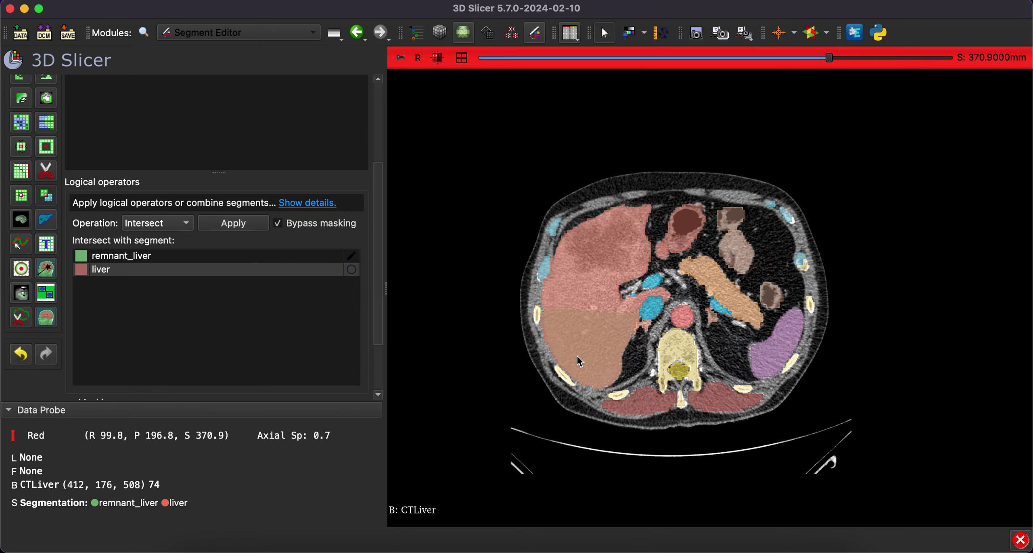
scroll(577, 356, down, 9)
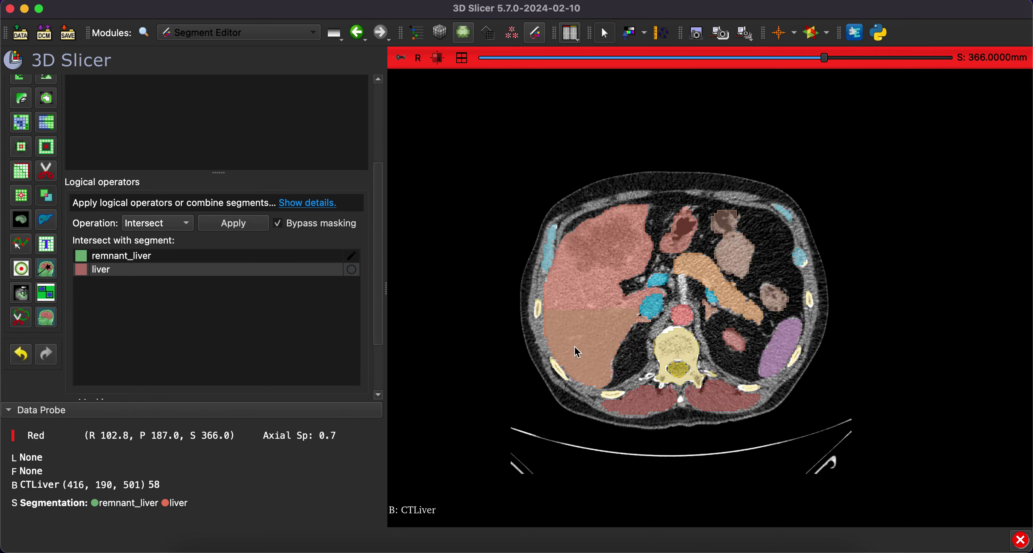
scroll(576, 351, up, 12)
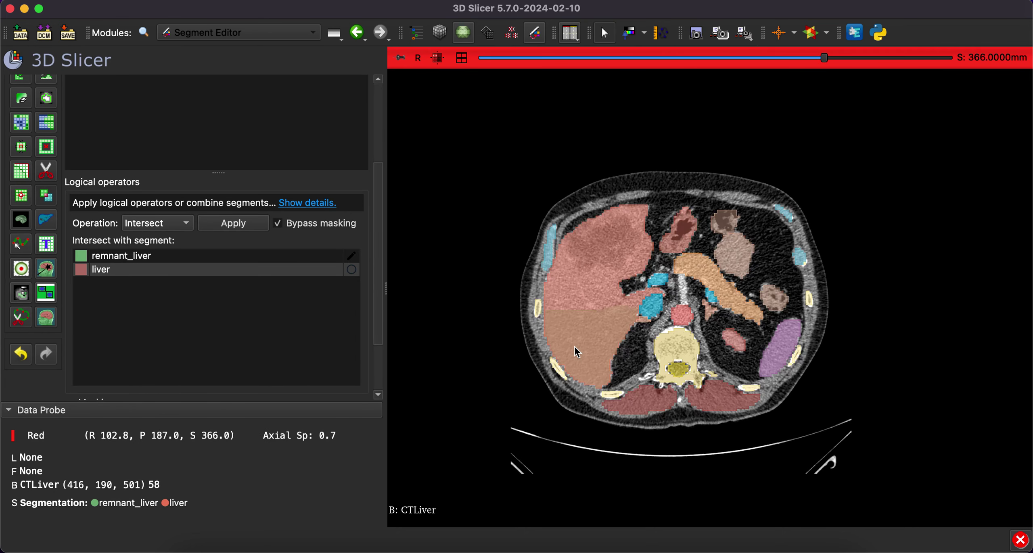
scroll(577, 352, up, 14)
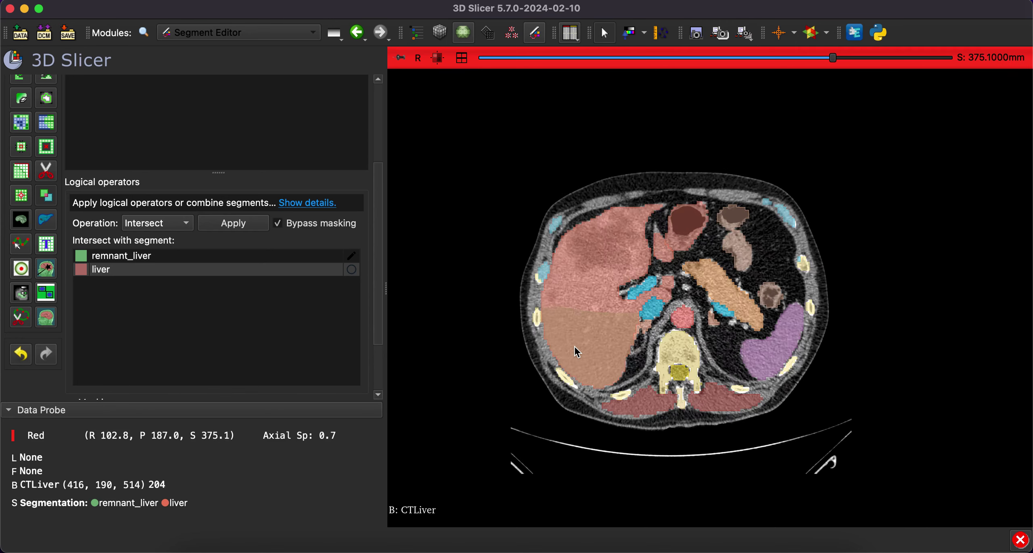
scroll(575, 347, up, 10)
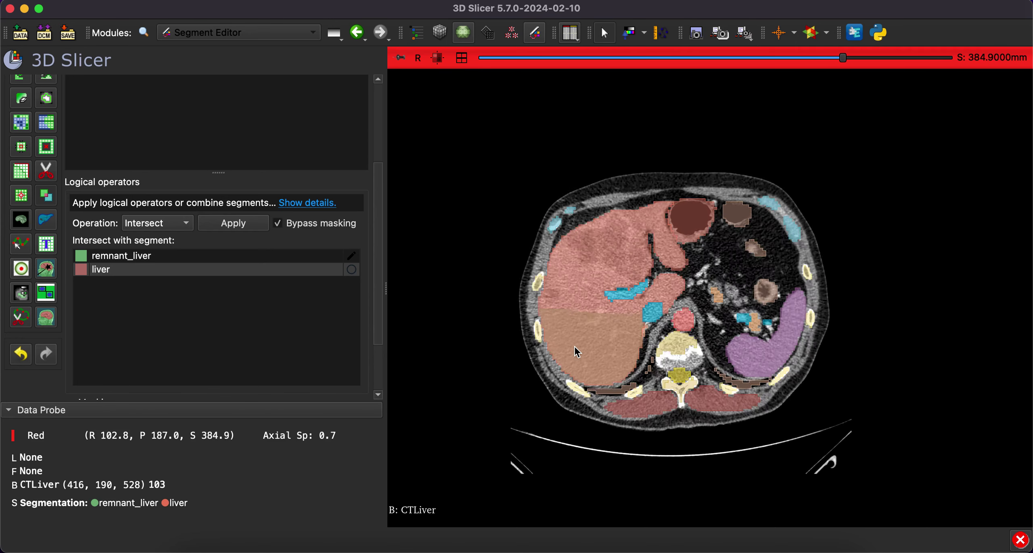
scroll(521, 213, up, 1)
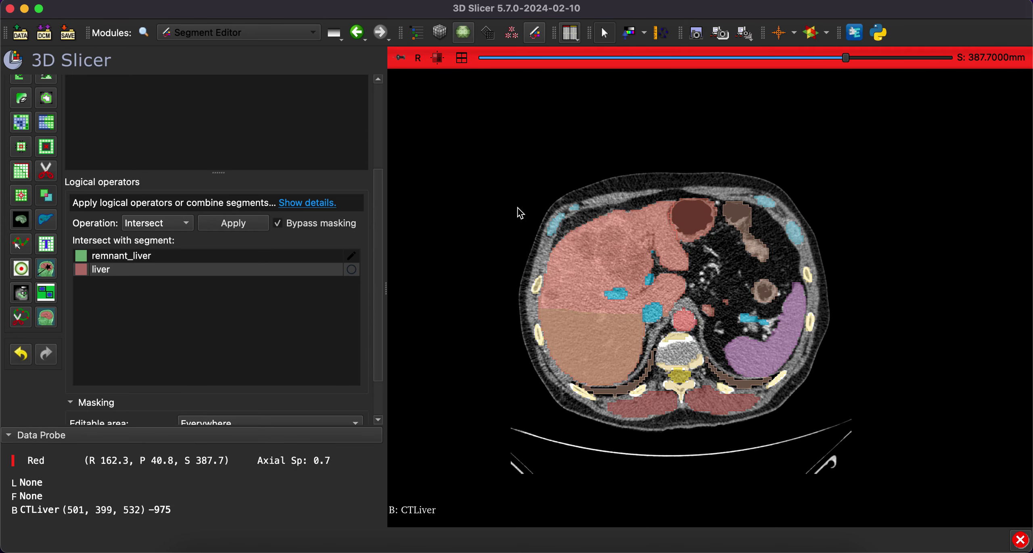
Compute Segment Statistics for Segmentation with CTLiver as the scalar volume into a new table, and check the liver's volume in cm3.
click(282, 32)
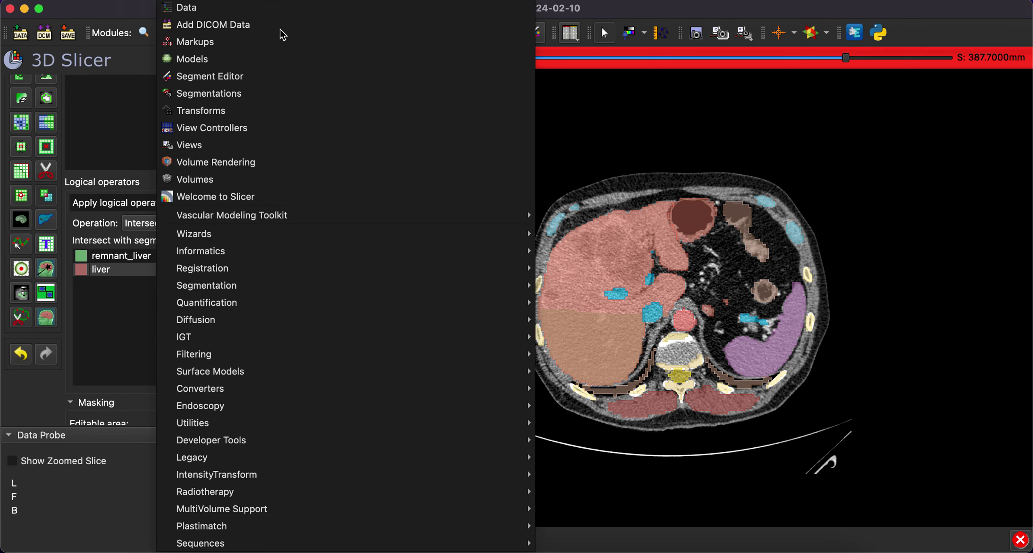
mouse_move(344, 304)
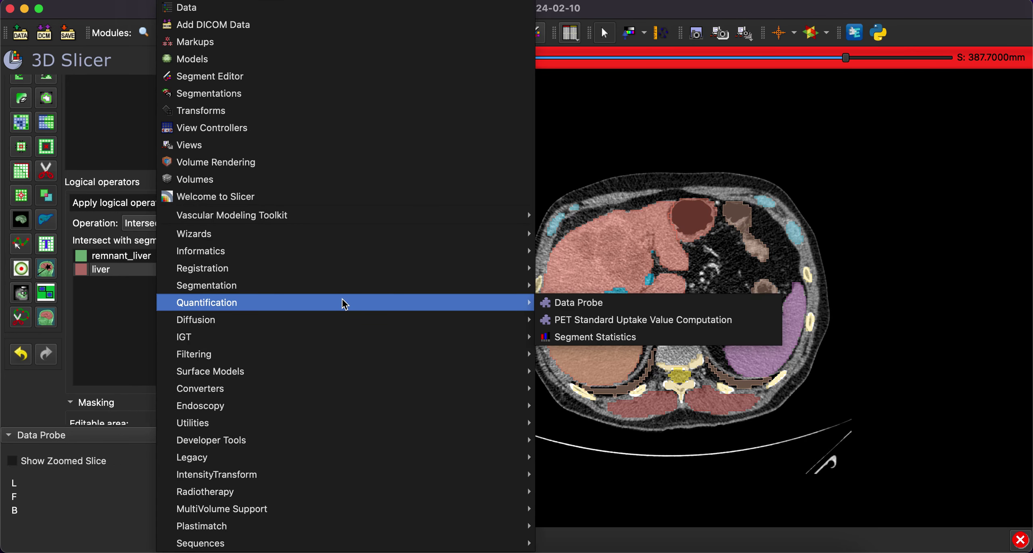
click(587, 337)
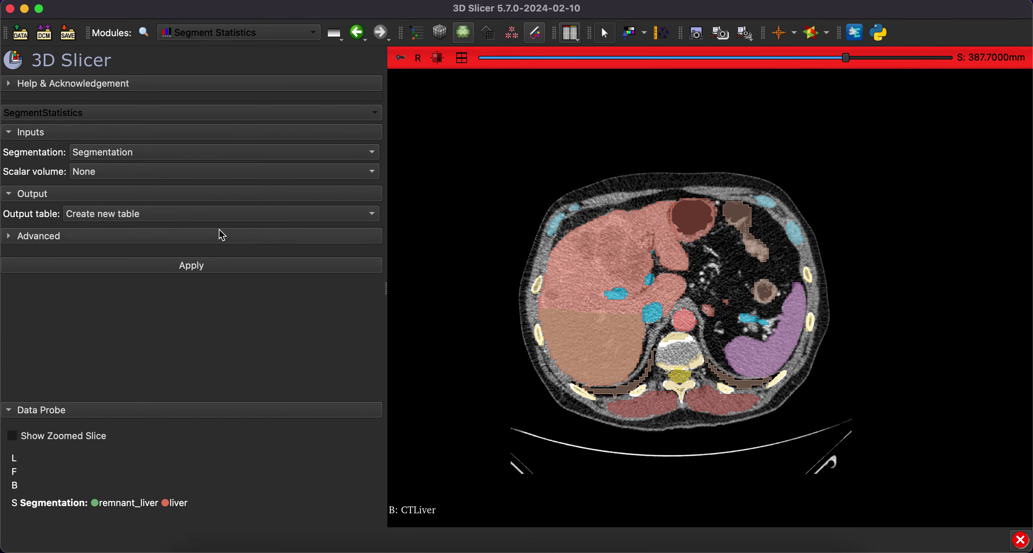
click(122, 153)
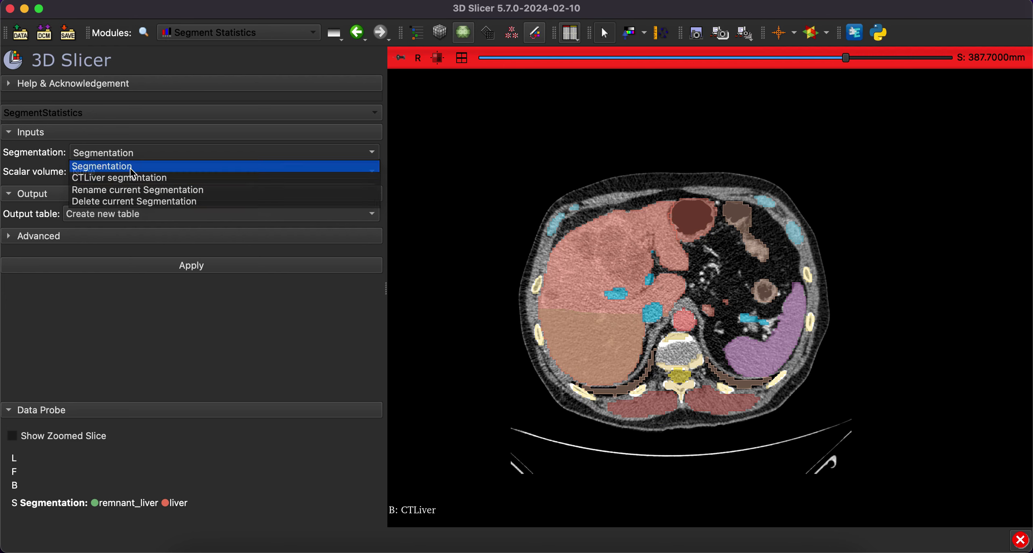
click(131, 166)
click(104, 172)
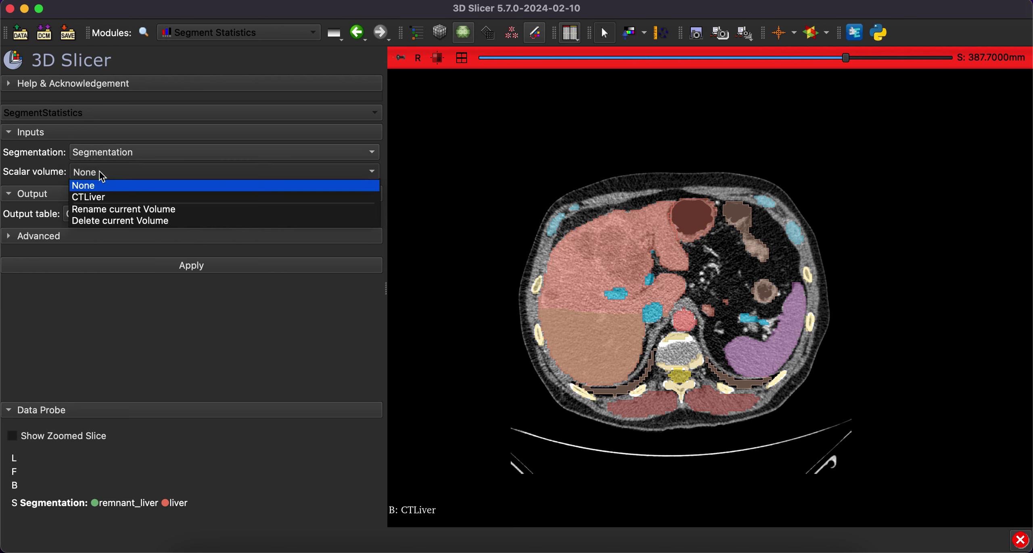
click(102, 202)
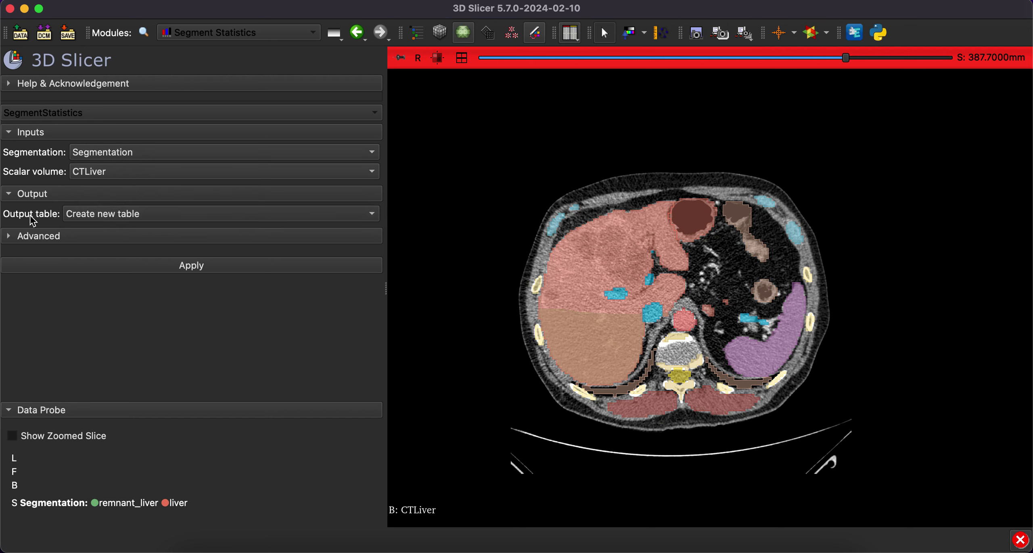
click(175, 268)
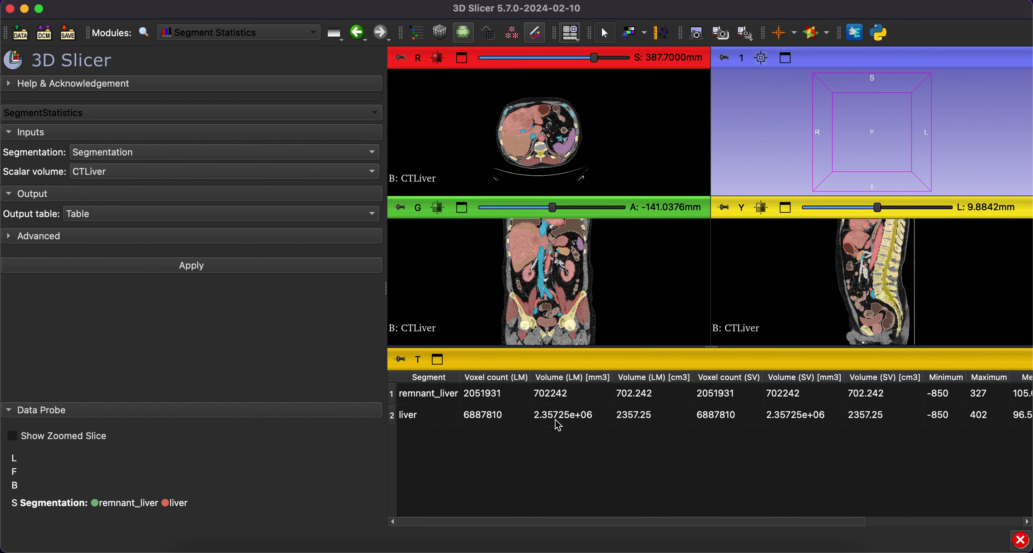
click(636, 418)
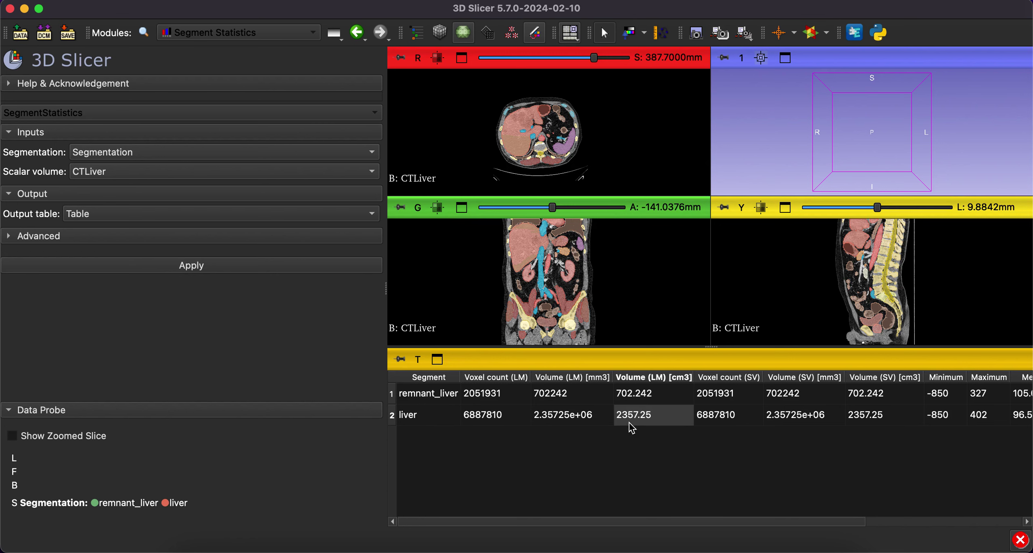
Return to the Segment Editor, enlarge the axial view and toggle remnant_liver's visibility to inspect its extent.
click(202, 35)
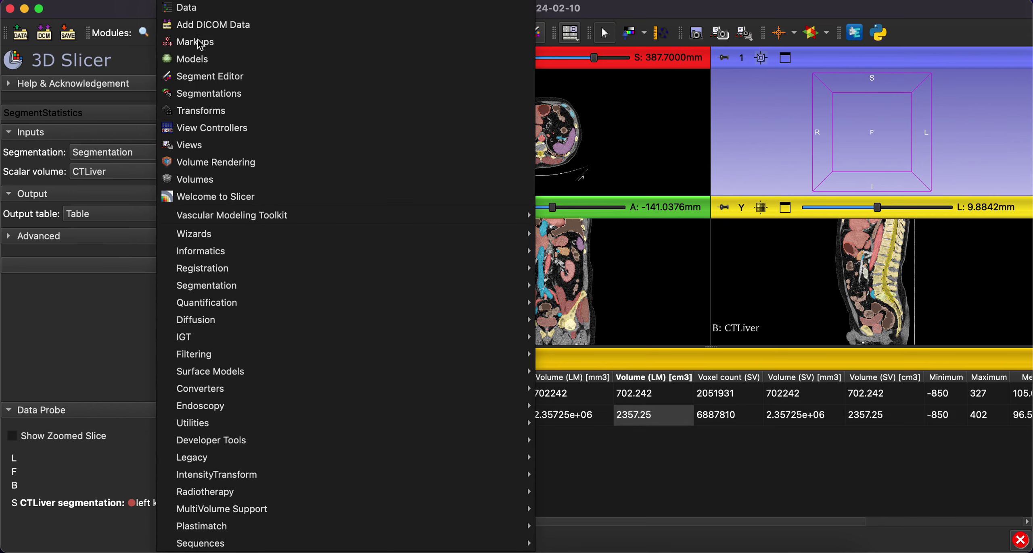
click(219, 77)
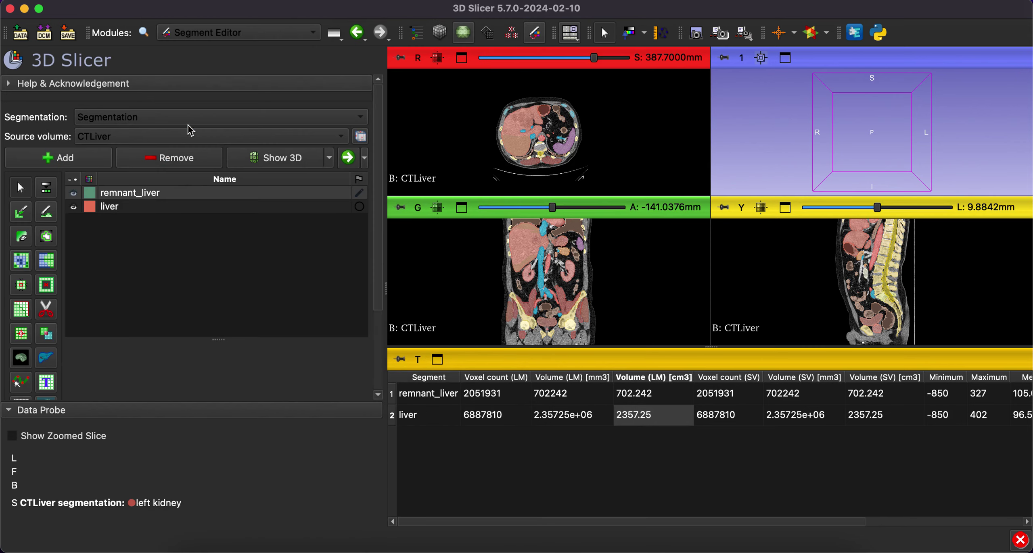
click(462, 58)
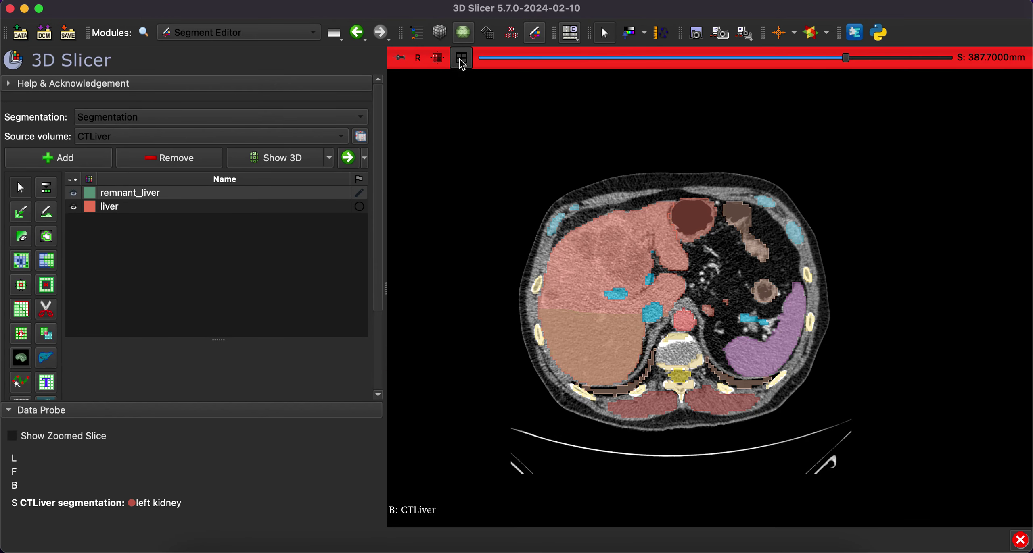
click(75, 194)
click(75, 194)
click(74, 194)
click(74, 193)
Restore the multi-view layout with the statistics table and check remnant_liver's volume in cm3.
click(213, 25)
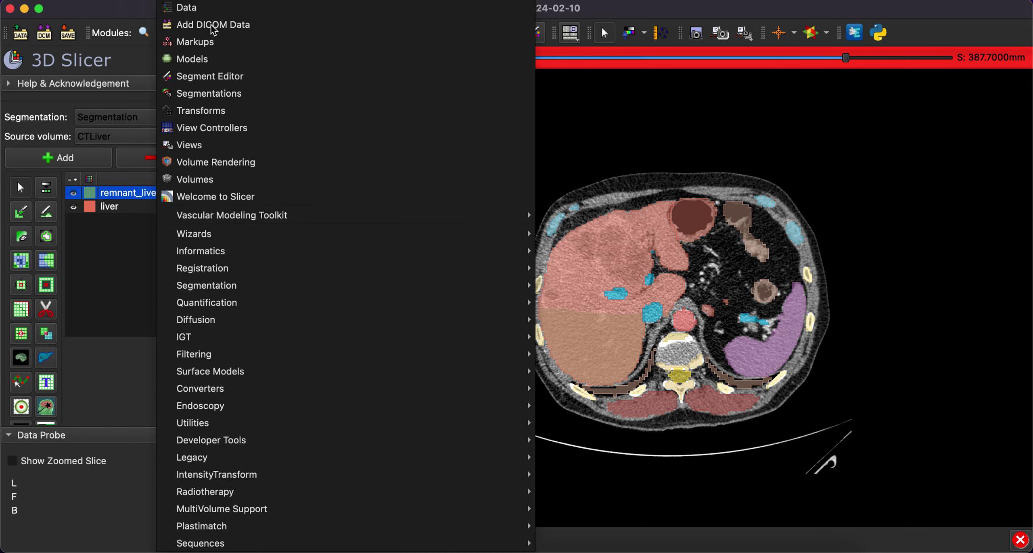
click(143, 43)
click(462, 58)
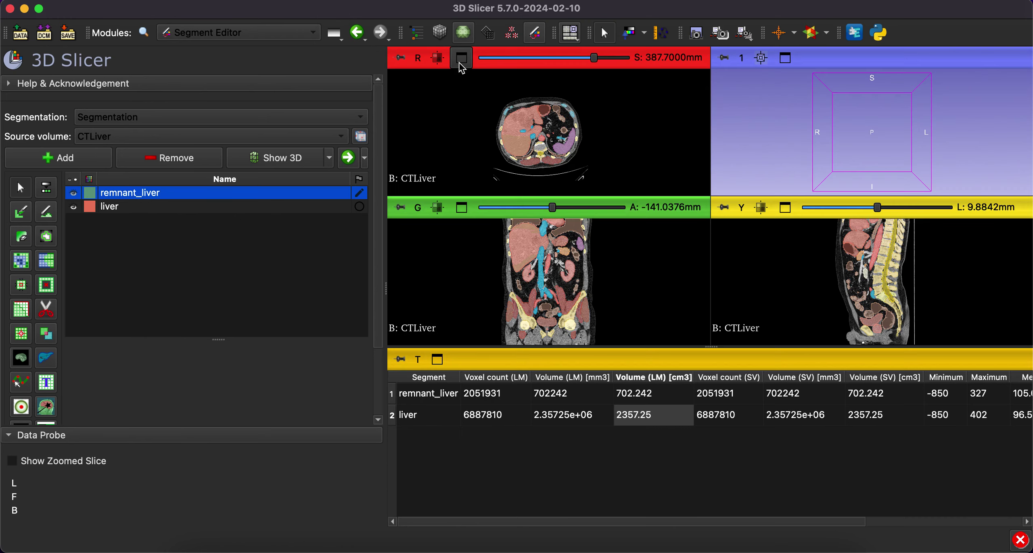
click(637, 397)
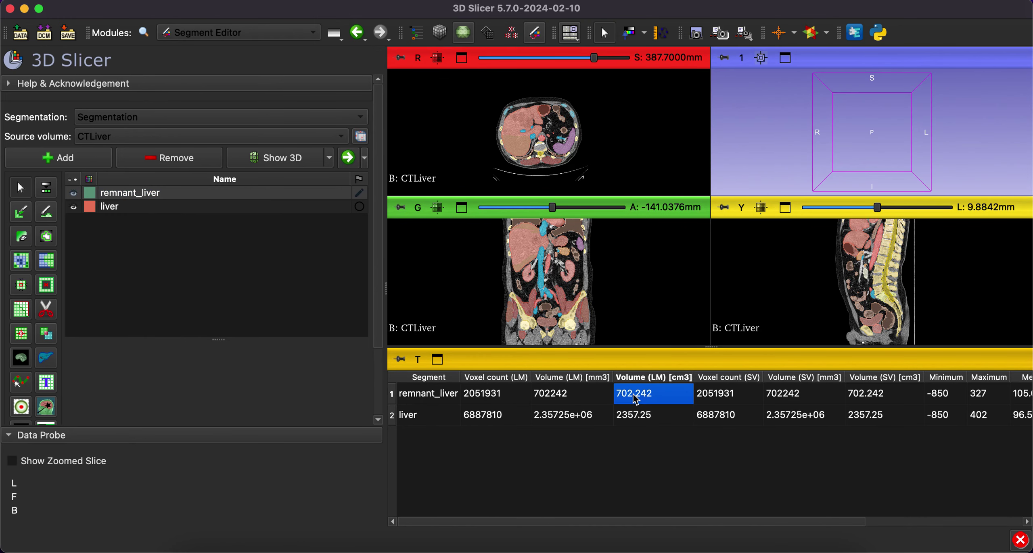
click(594, 467)
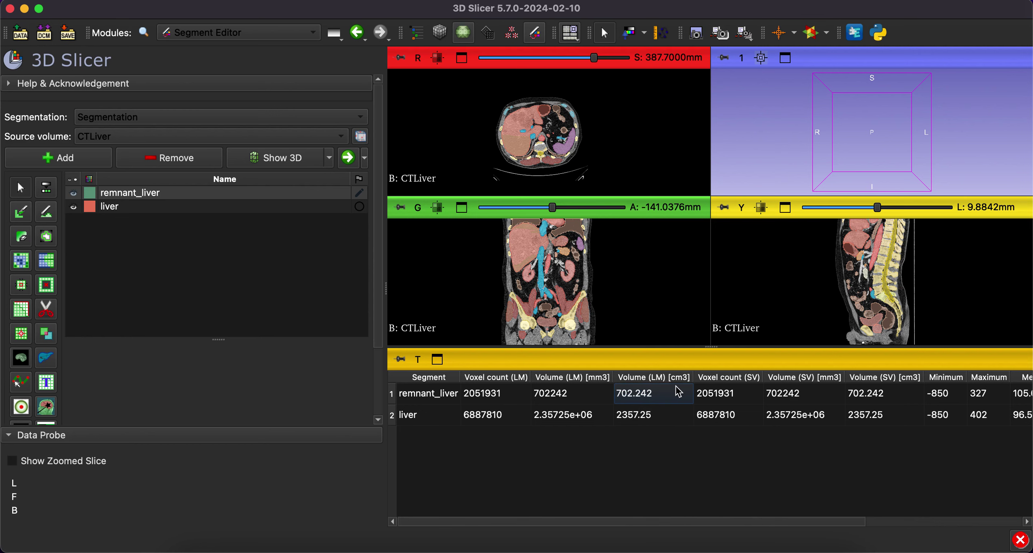
Check the remaining columns of the segment statistics table and open the Calculator (Calculette) app.
scroll(701, 425, right, 4)
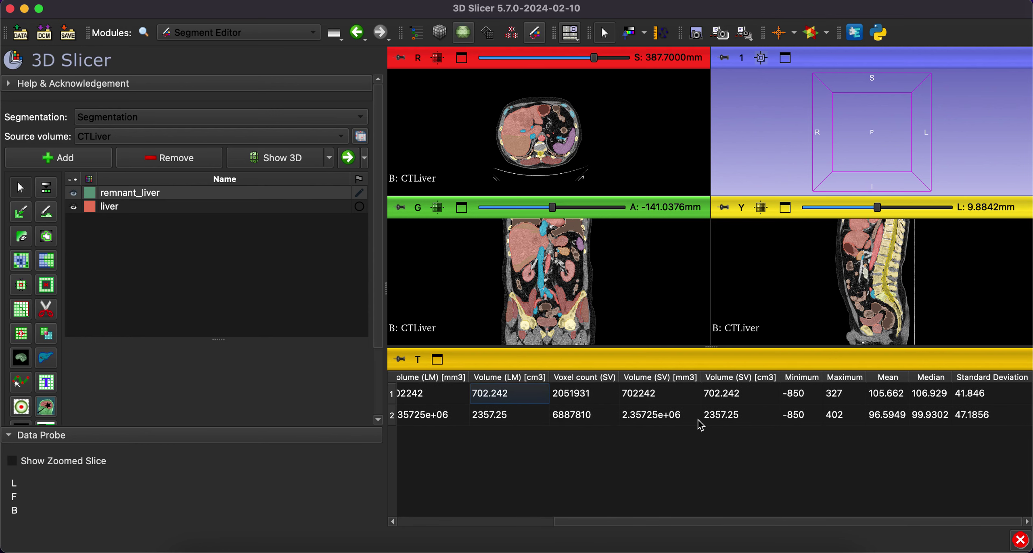
scroll(700, 424, left, 4)
key(super+space)
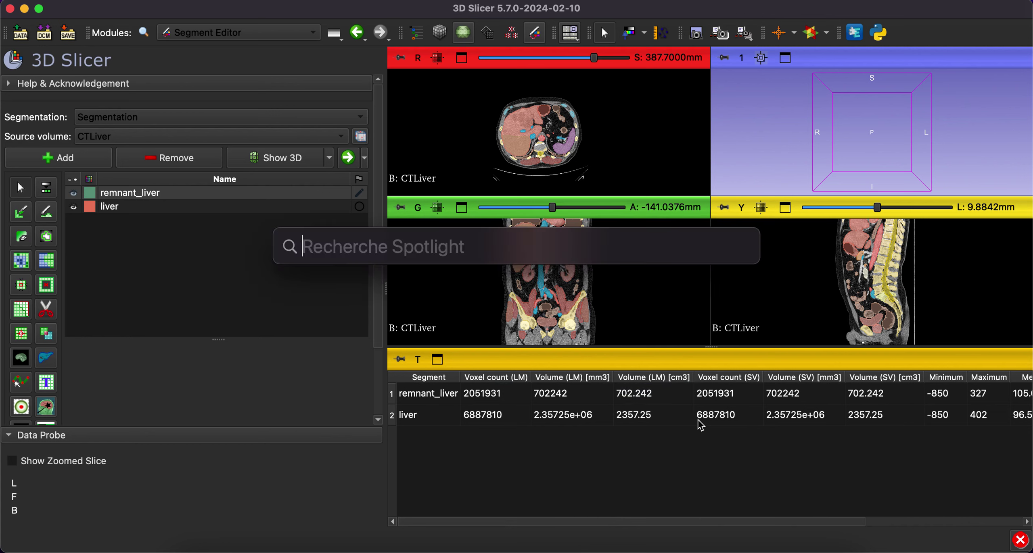
text(cal)
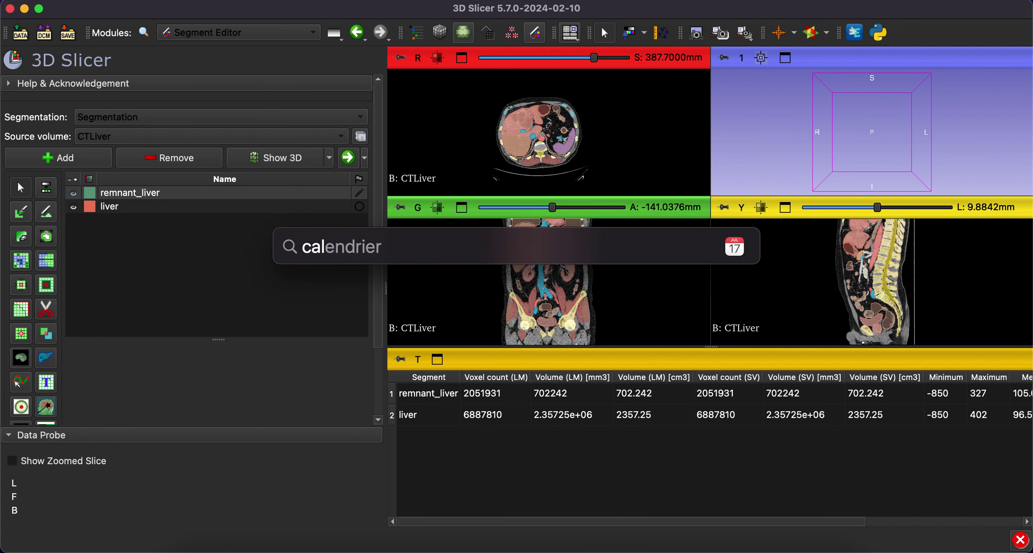
text(c)
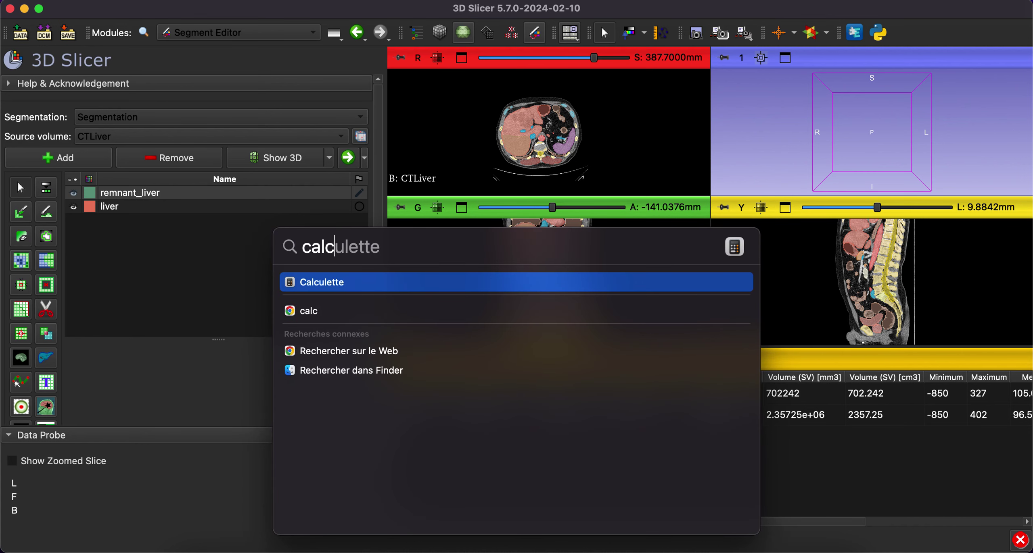
key(Return)
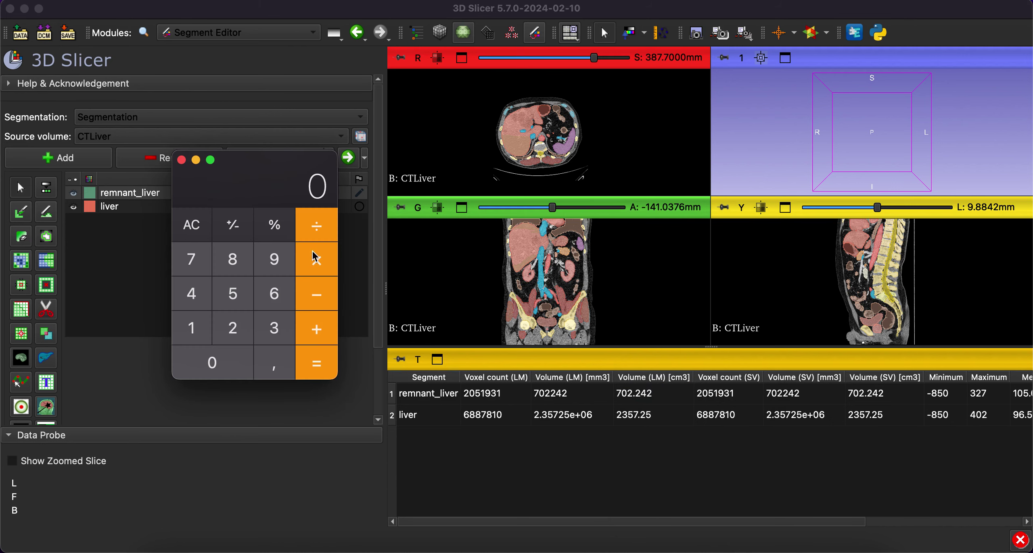
Divide the remnant_liver volume, entered as 0.702, by 75 in the Calculator.
click(260, 367)
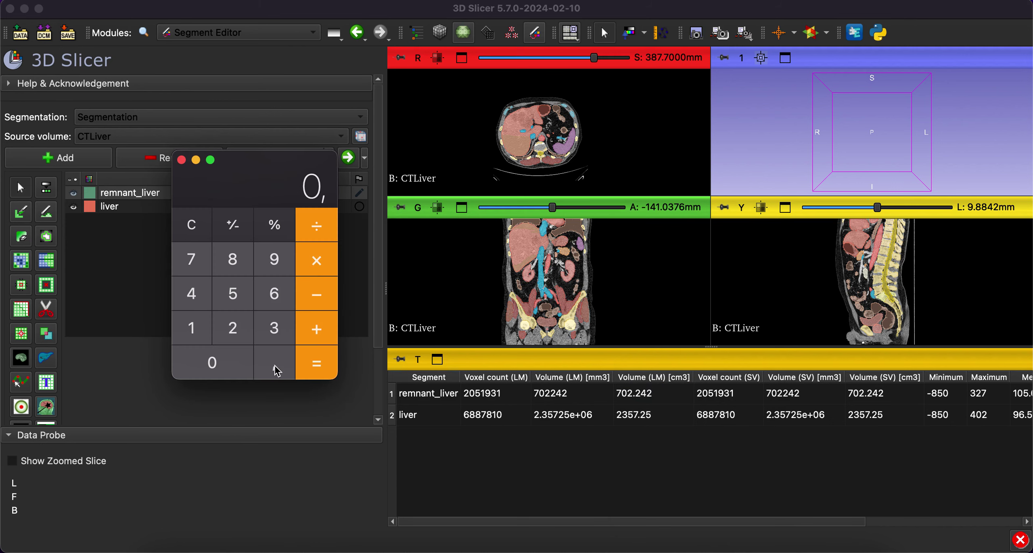
click(190, 267)
click(210, 362)
click(230, 338)
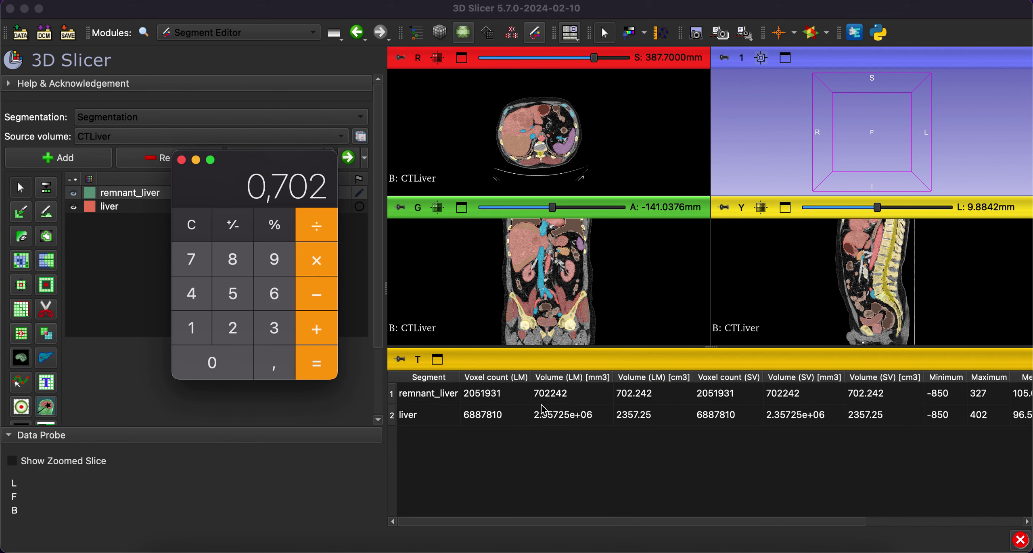
click(326, 236)
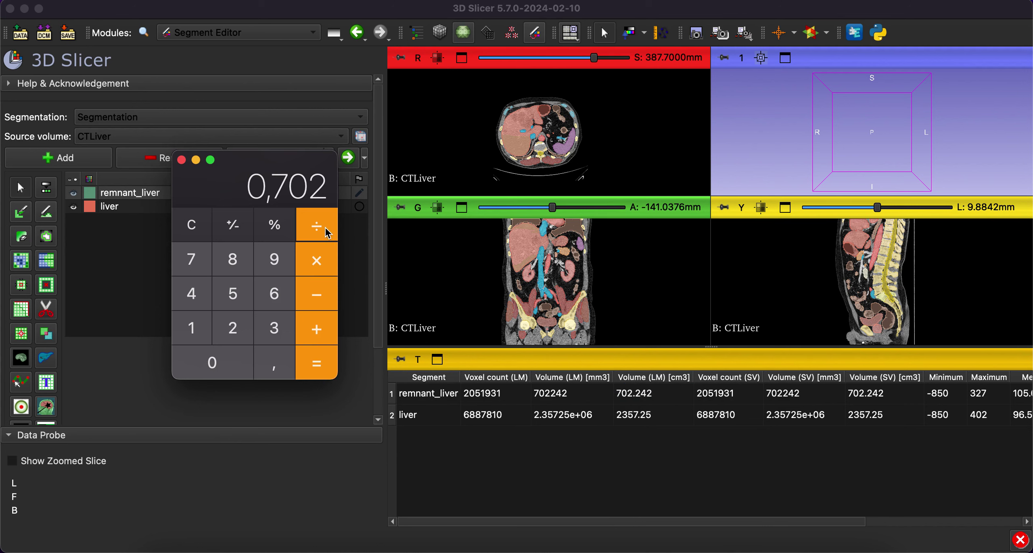
click(203, 270)
click(231, 292)
click(329, 363)
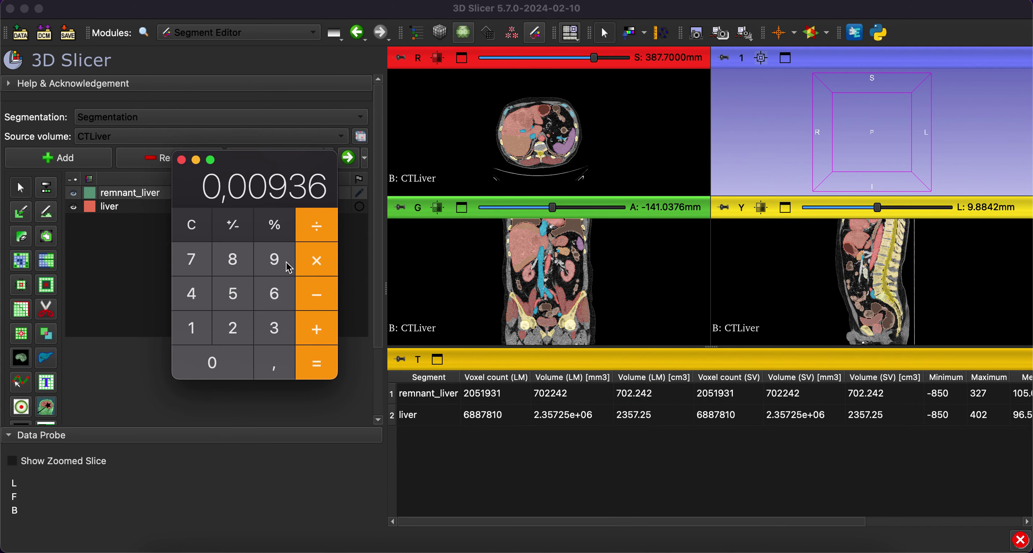
Multiply the quotient by 100 to get a percentage, and close the Calculator to return to 3D Slicer.
click(333, 262)
click(206, 325)
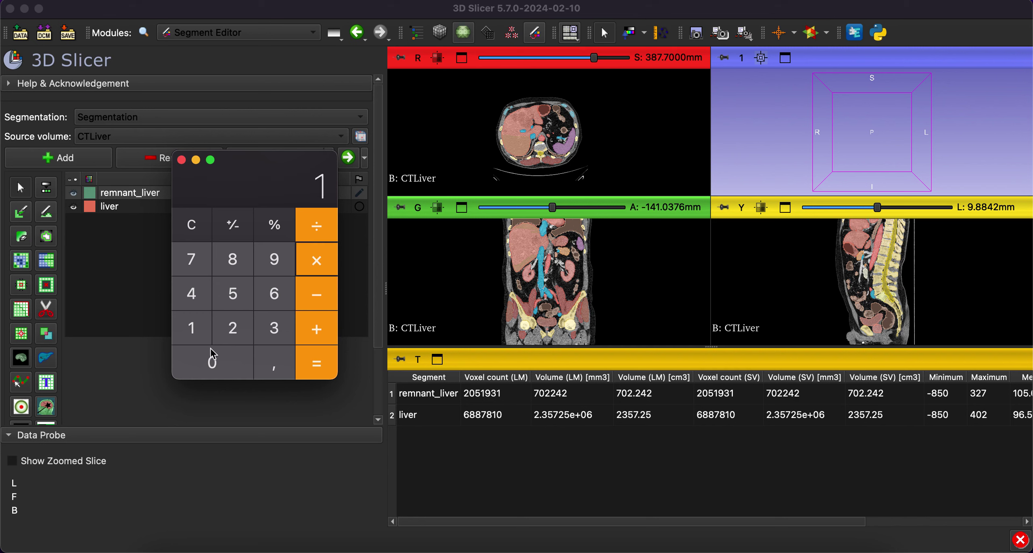
double_click(213, 357)
click(318, 365)
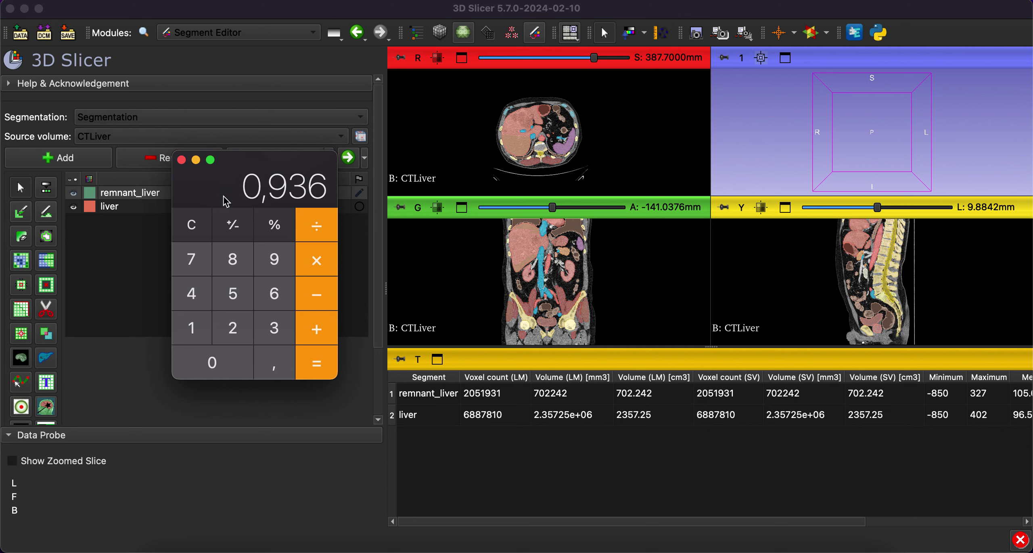
click(181, 160)
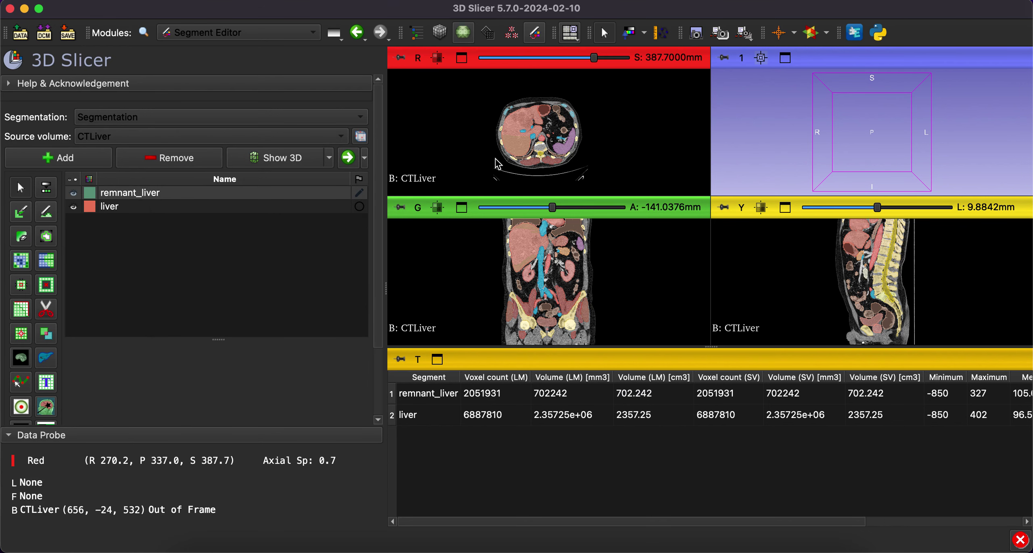
Examine the segmented organs on axial slices up to about S 412 mm and coronal slices between about A -159 mm and A -141 mm.
scroll(497, 174, up, 2)
scroll(497, 173, up, 19)
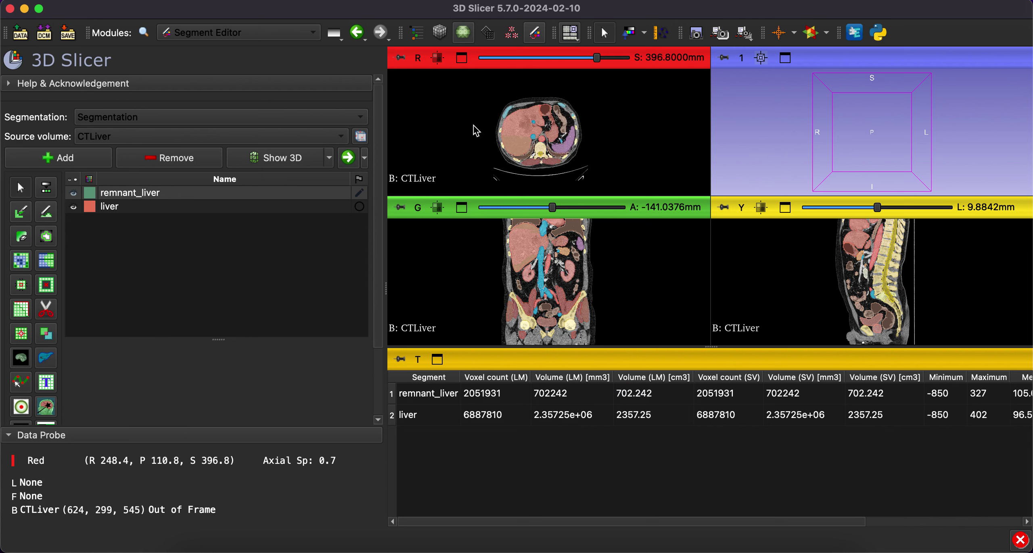
scroll(474, 130, down, 9)
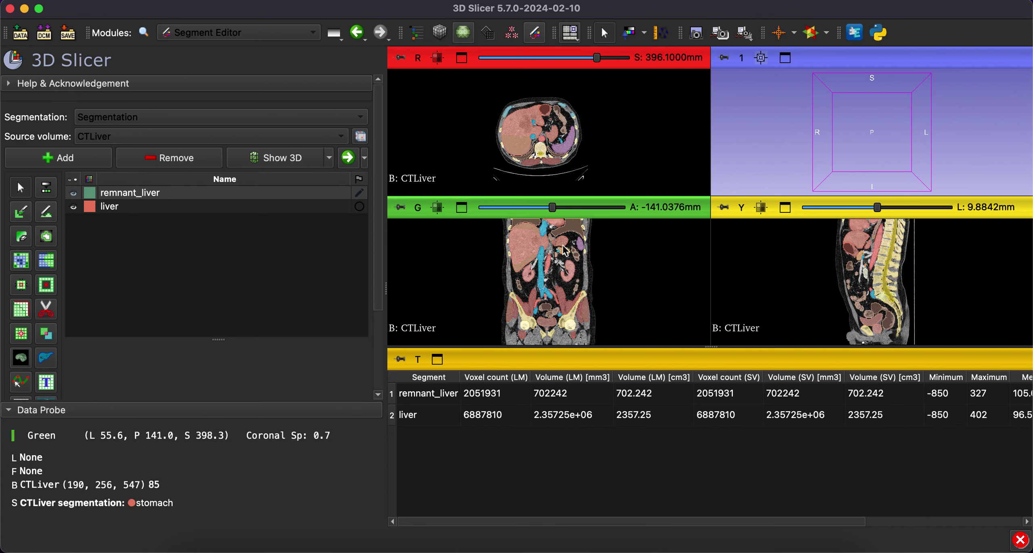
scroll(586, 310, down, 6)
scroll(586, 310, down, 5)
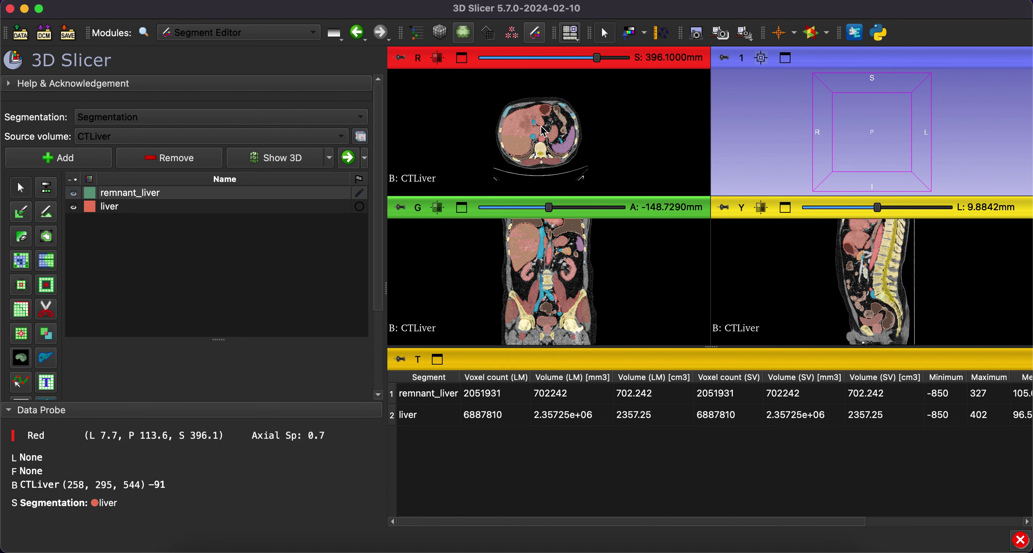
scroll(470, 113, up, 2)
scroll(471, 113, up, 20)
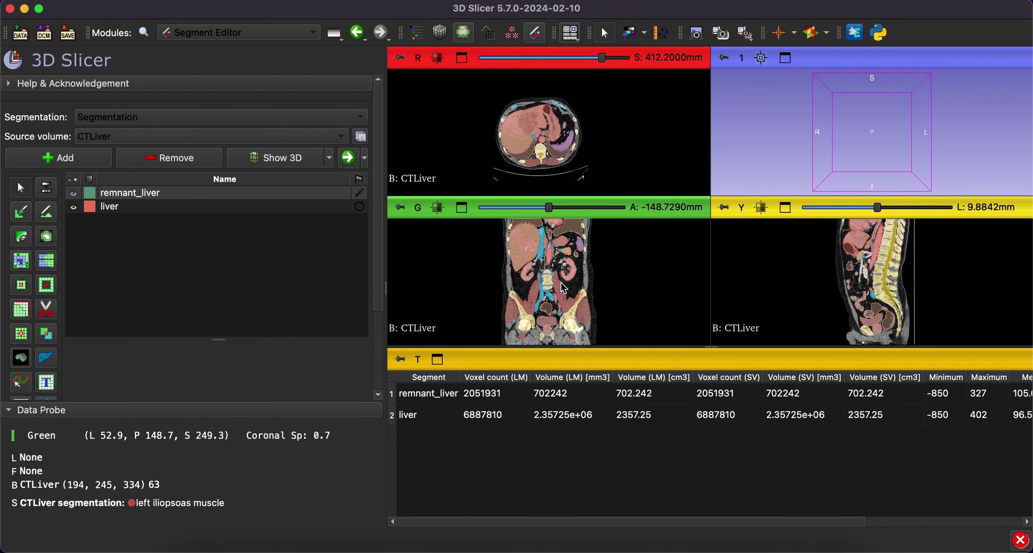
scroll(564, 289, up, 7)
scroll(563, 288, down, 20)
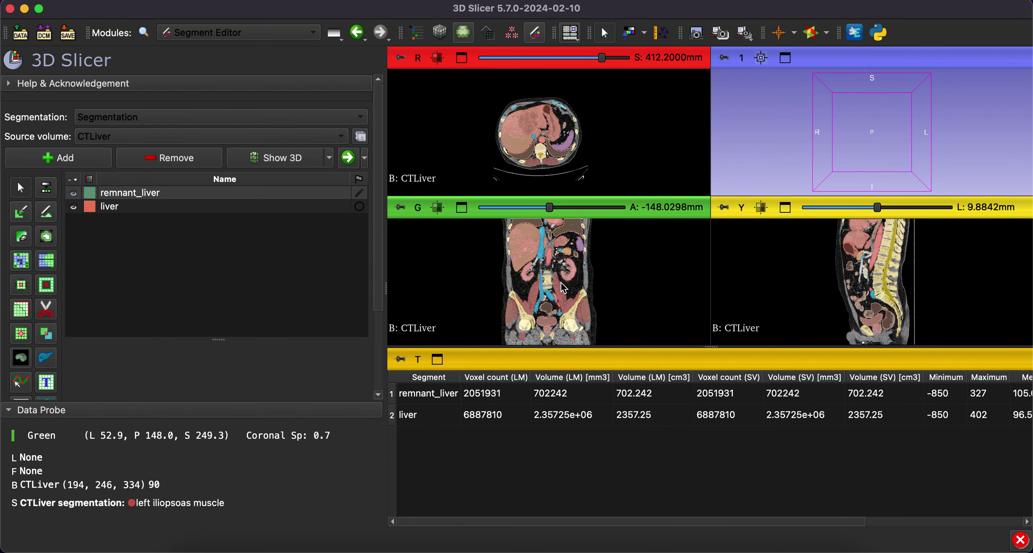
scroll(558, 252, up, 15)
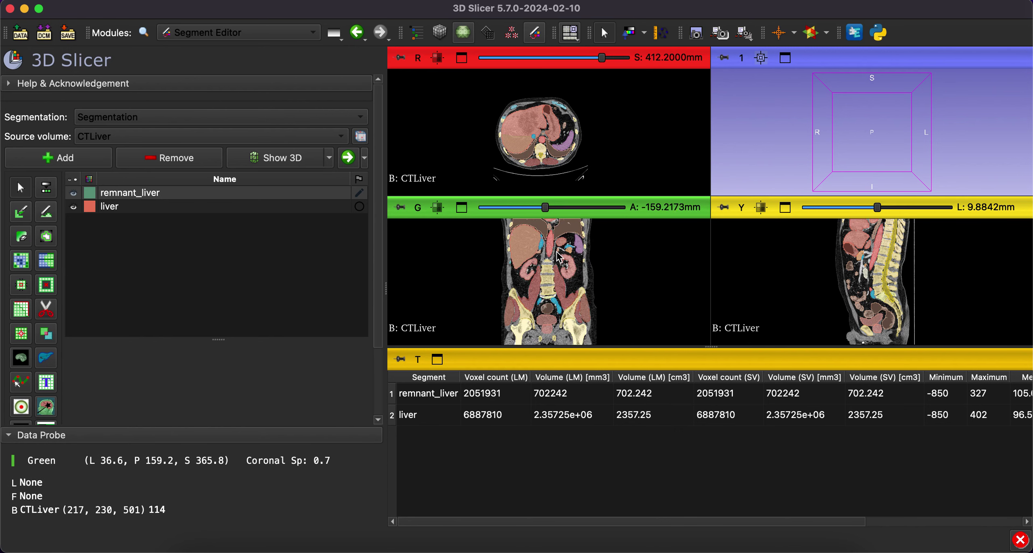
scroll(557, 252, up, 12)
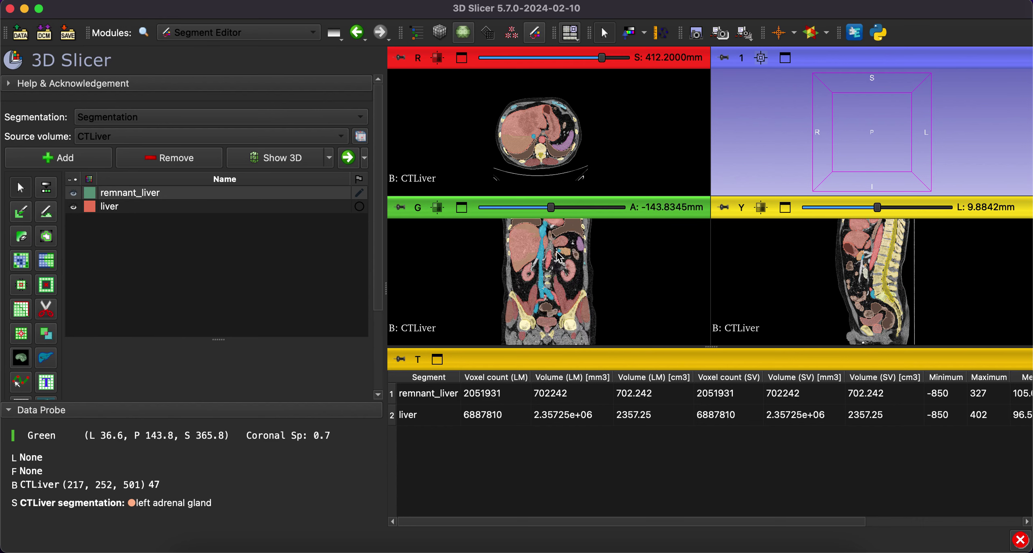